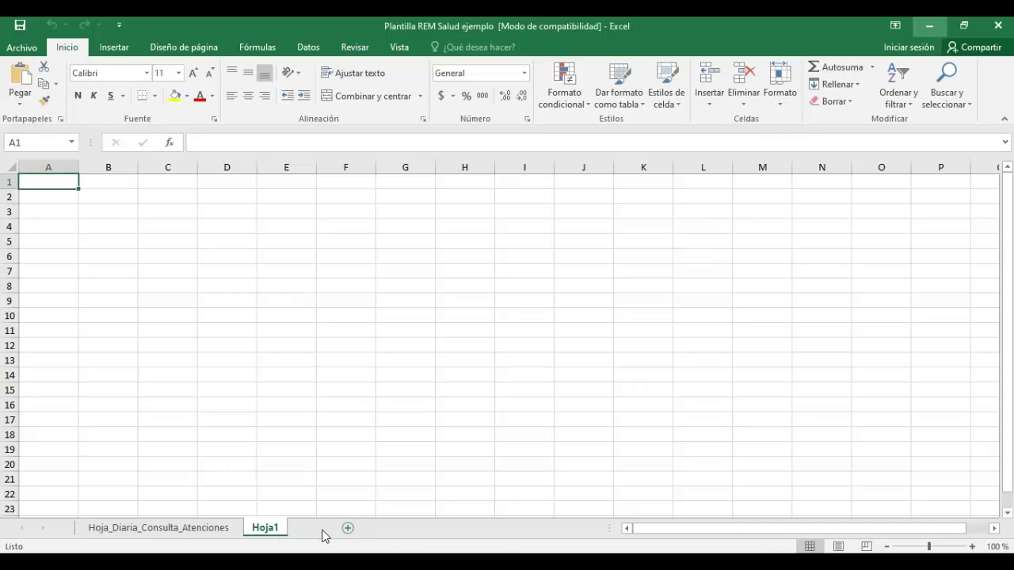
Step: Add a new sheet to the workbook and rename the Hoja1 sheet as Prueba
left_click(321, 531)
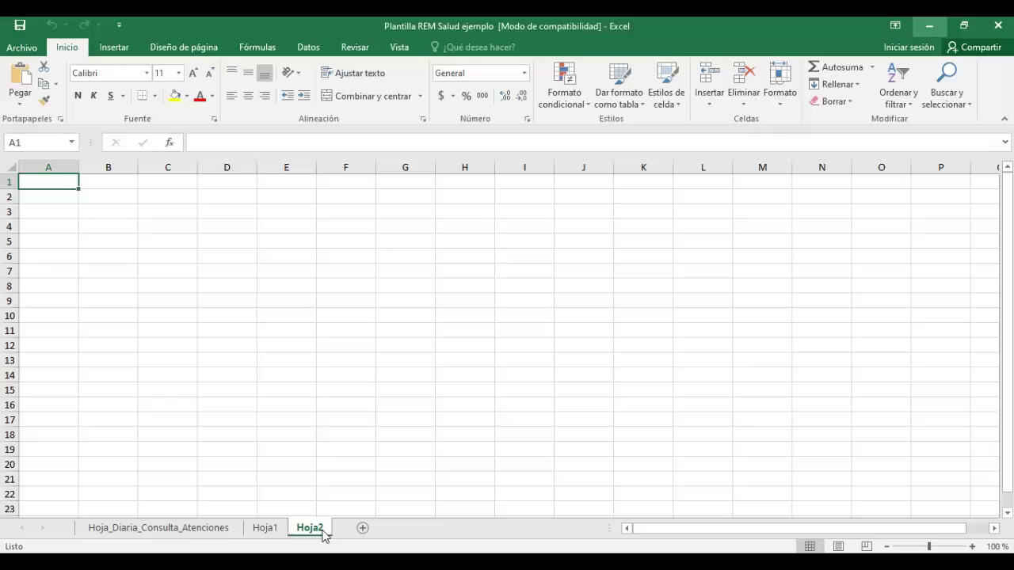
double_click(266, 529)
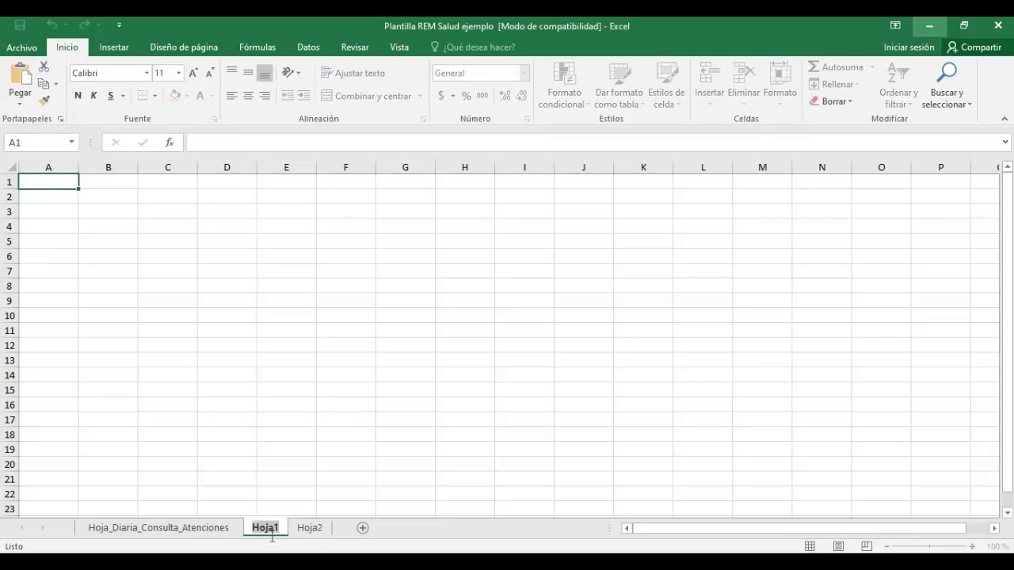
type("Prueba")
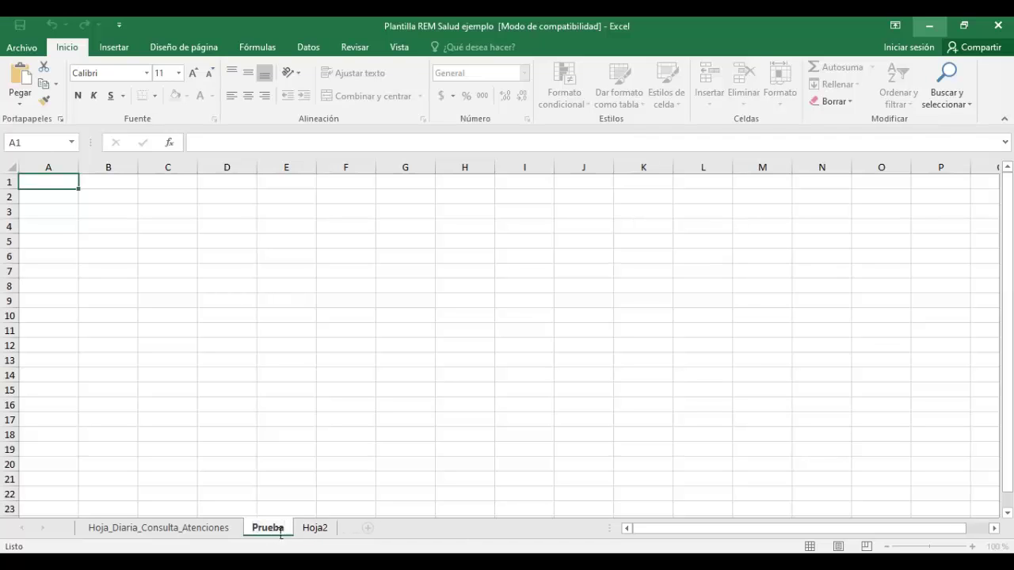
left_click(168, 393)
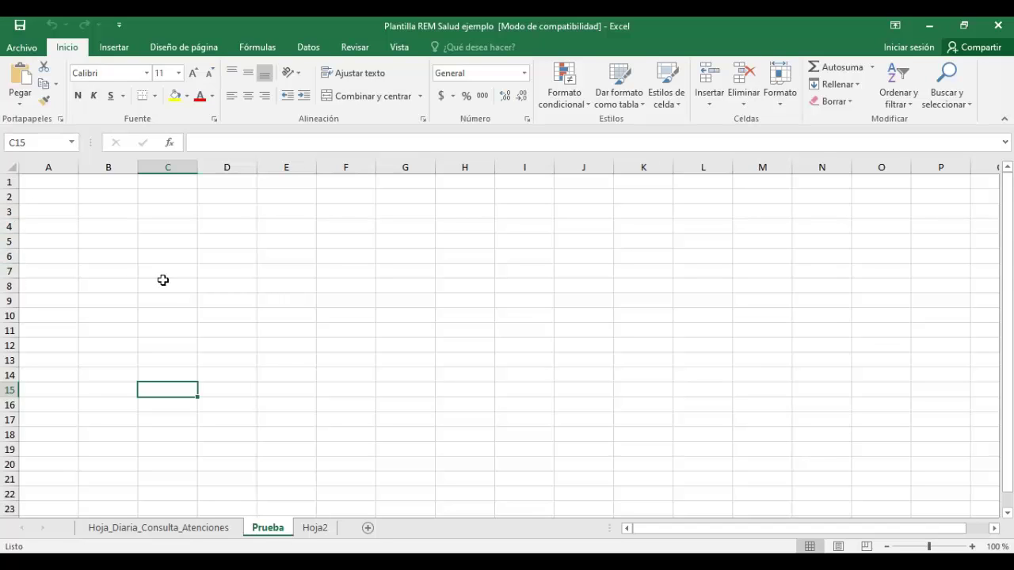
left_click(159, 232)
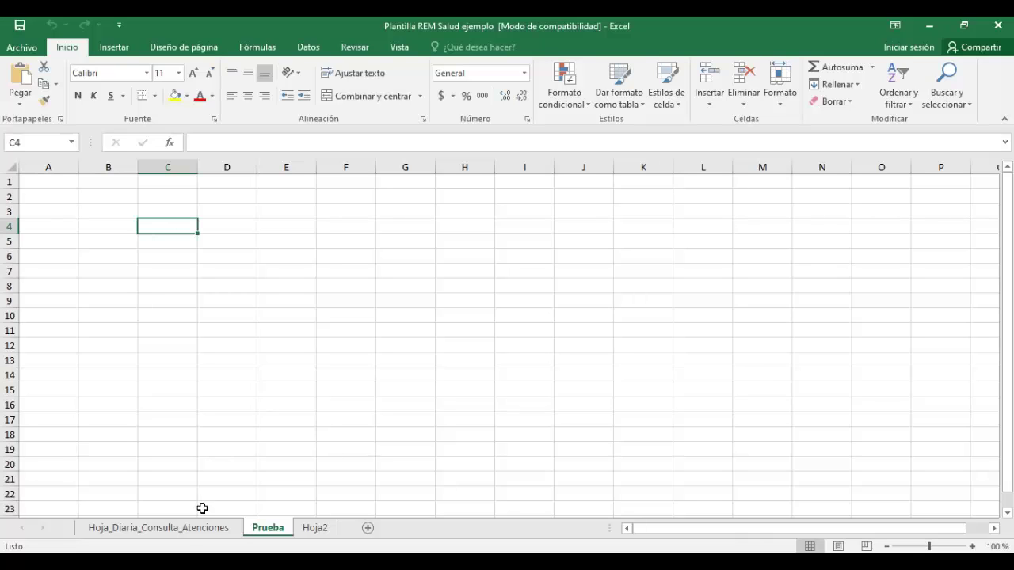
Step: Switch to the Hoja_Diaria_Consulta_Atenciones sheet
left_click(186, 529)
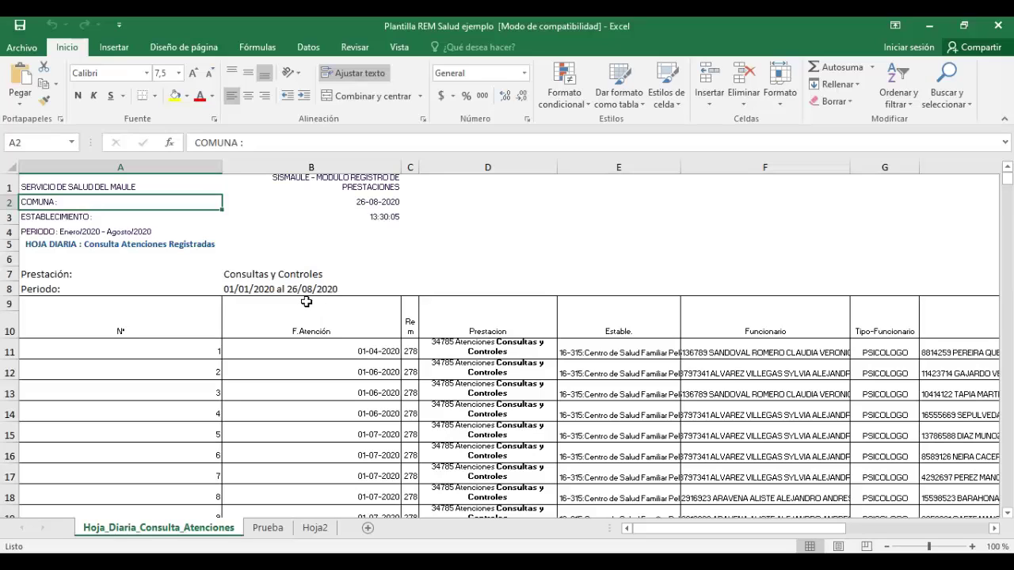
left_click(145, 317)
left_click_drag(147, 351, 644, 417)
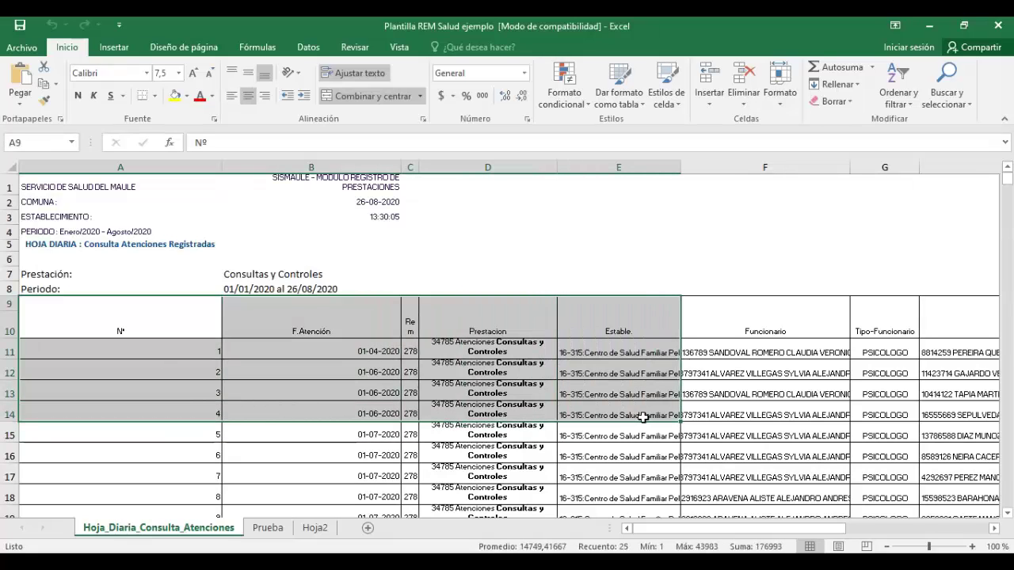
key("ctrl+c")
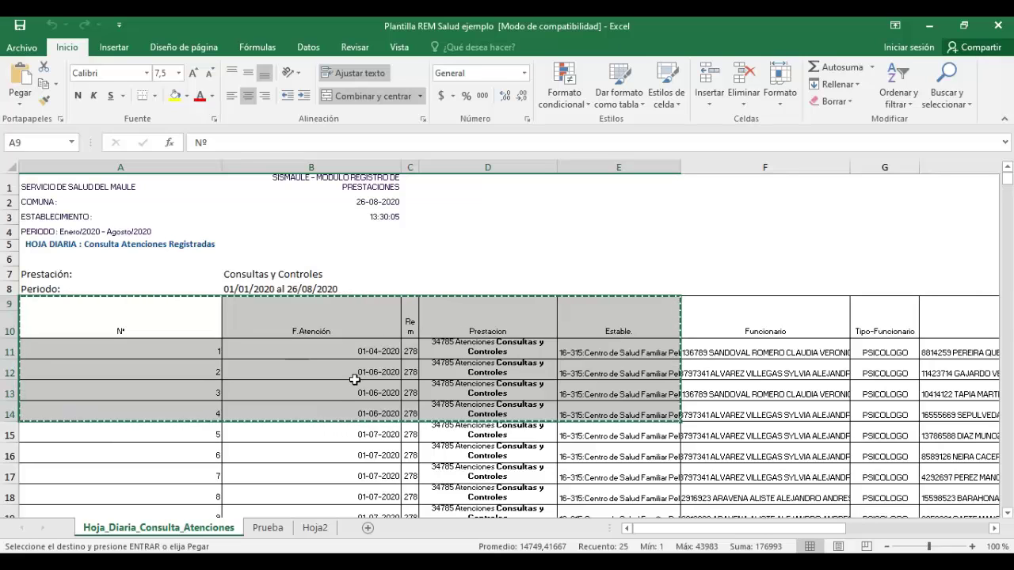
key("Escape")
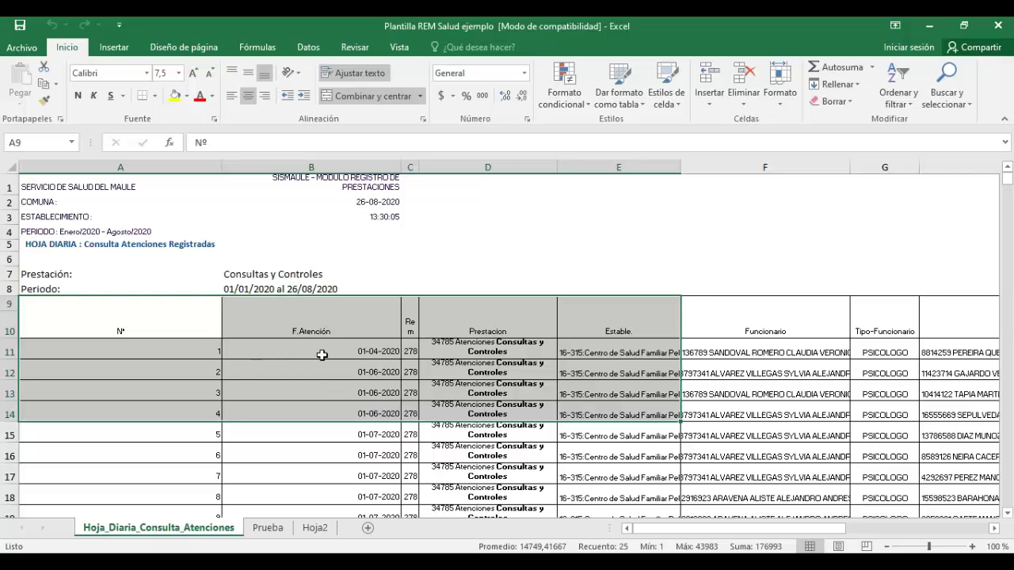
Step: Copy the range B9:F14 from Hoja_Diaria_Consulta_Atenciones and paste it with its formatting at B2 of the Prueba sheet
left_click_drag(261, 326, 760, 415)
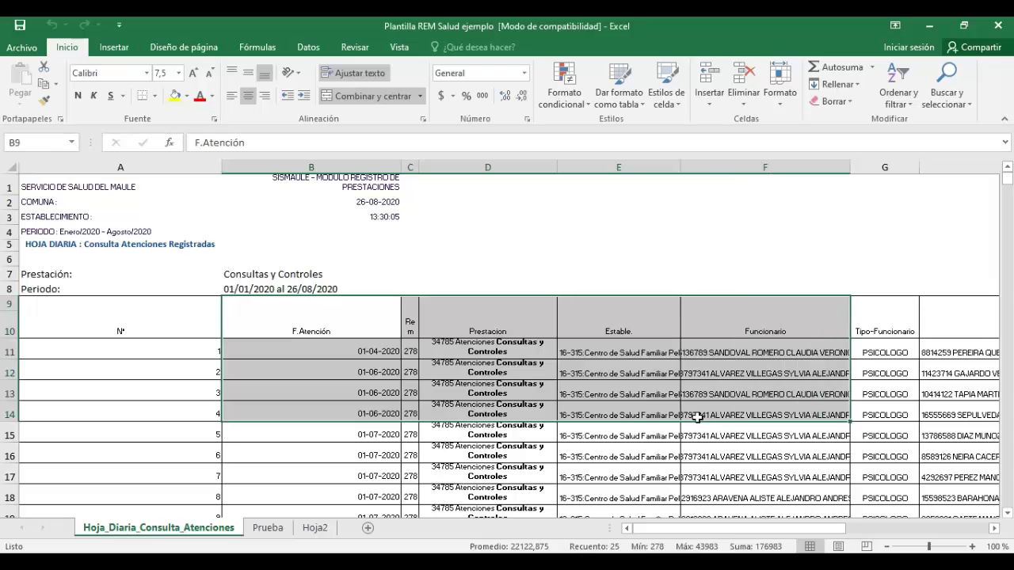
right_click(380, 331)
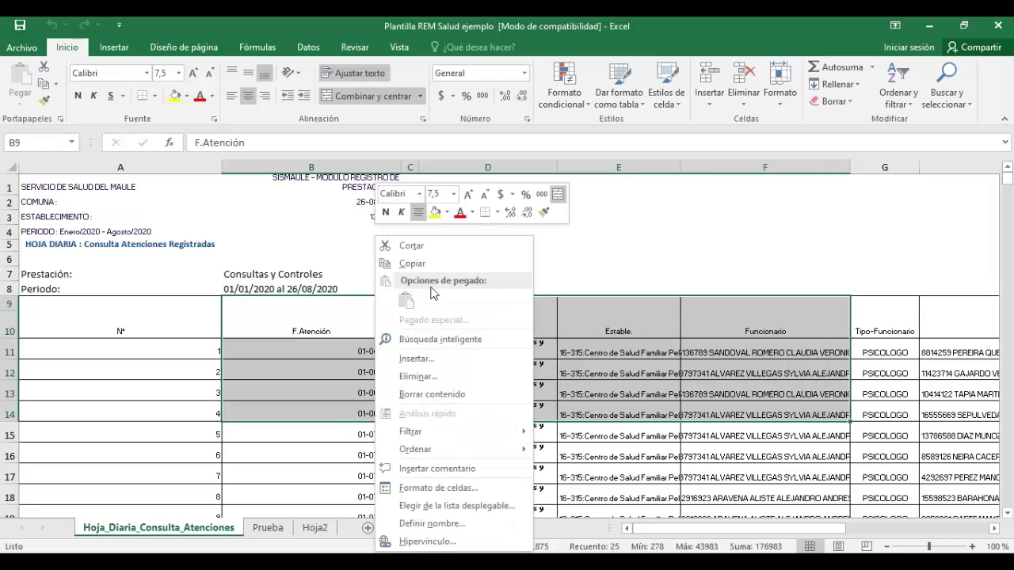
left_click(411, 264)
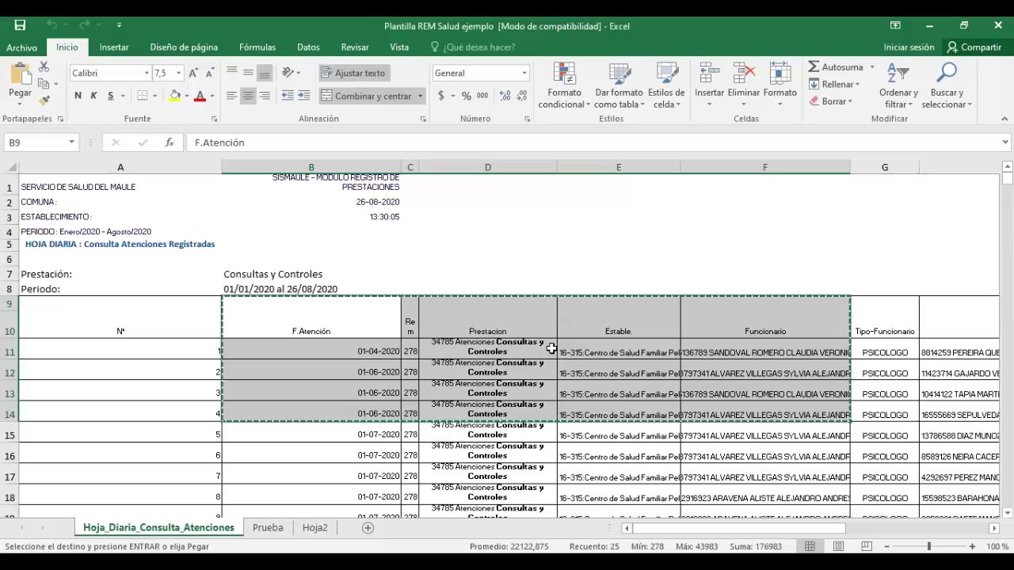
left_click(269, 528)
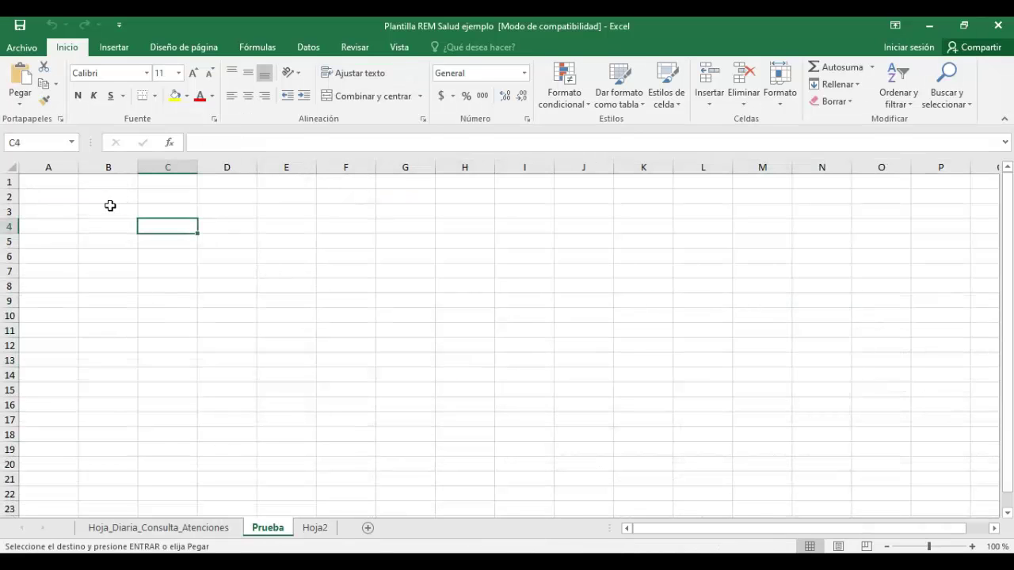
left_click(110, 205)
key("ctrl+v")
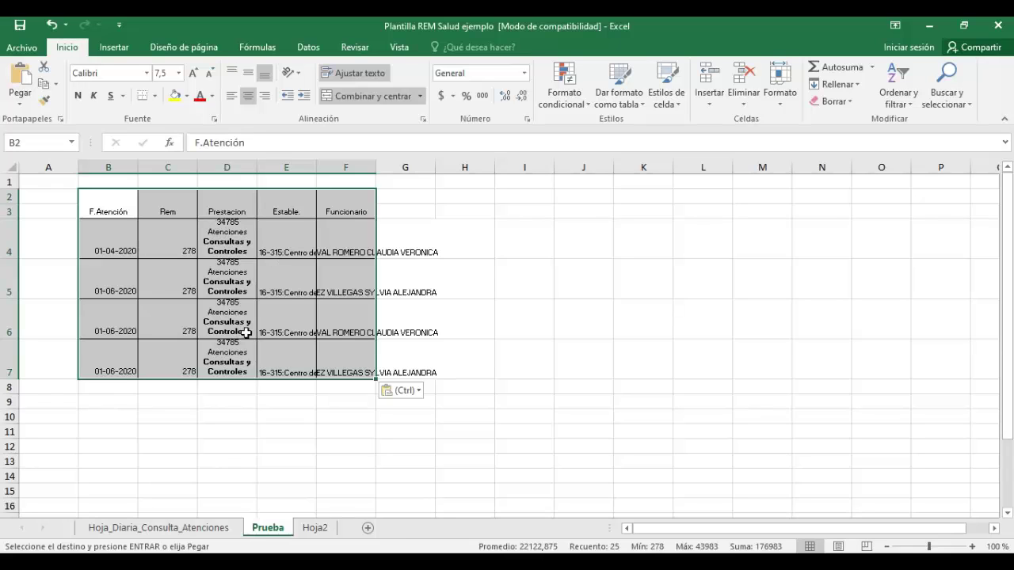
Step: Paste the copied range again at B9 of the Prueba sheet, as values only
left_click(115, 410)
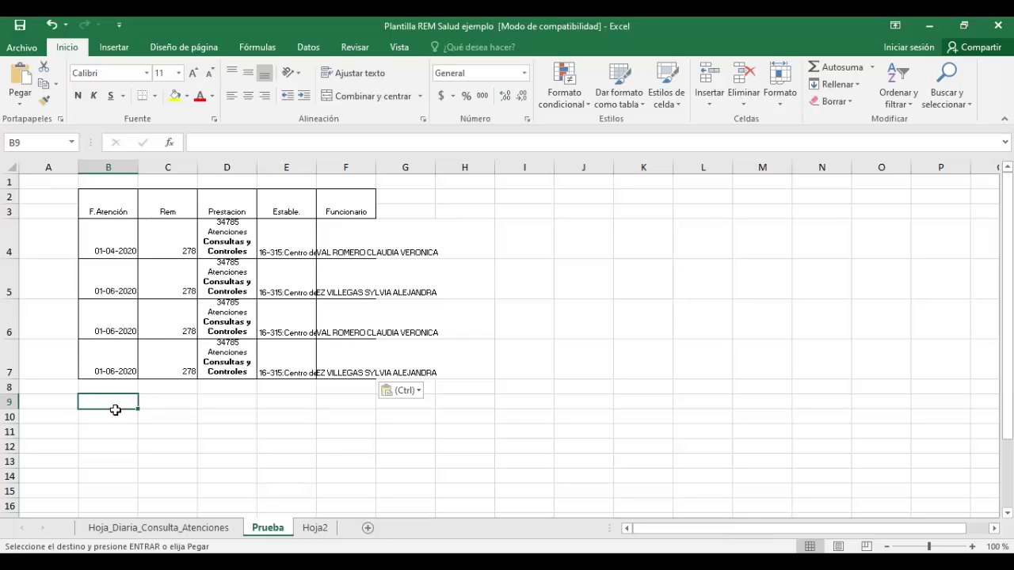
right_click(114, 410)
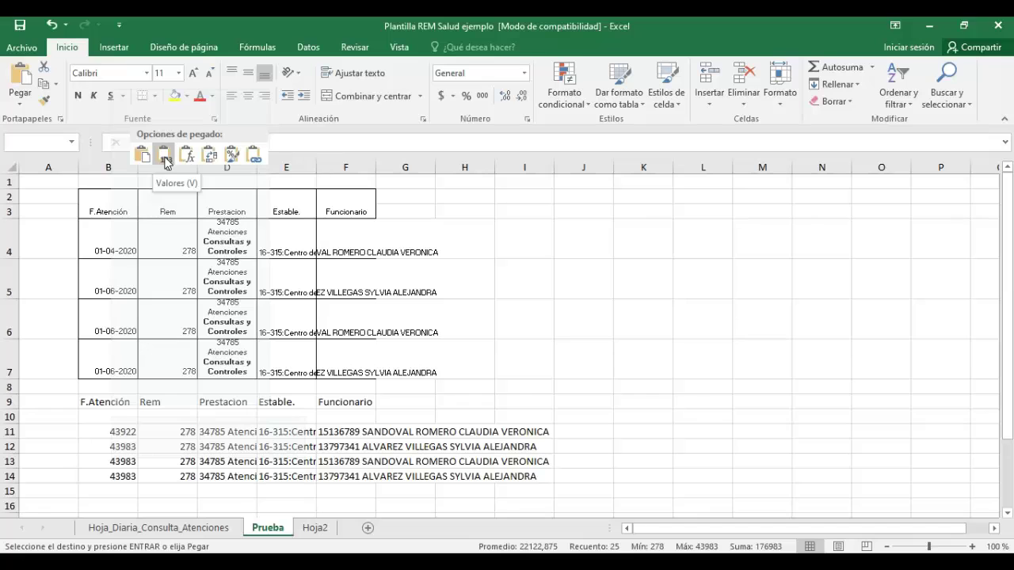
left_click(165, 161)
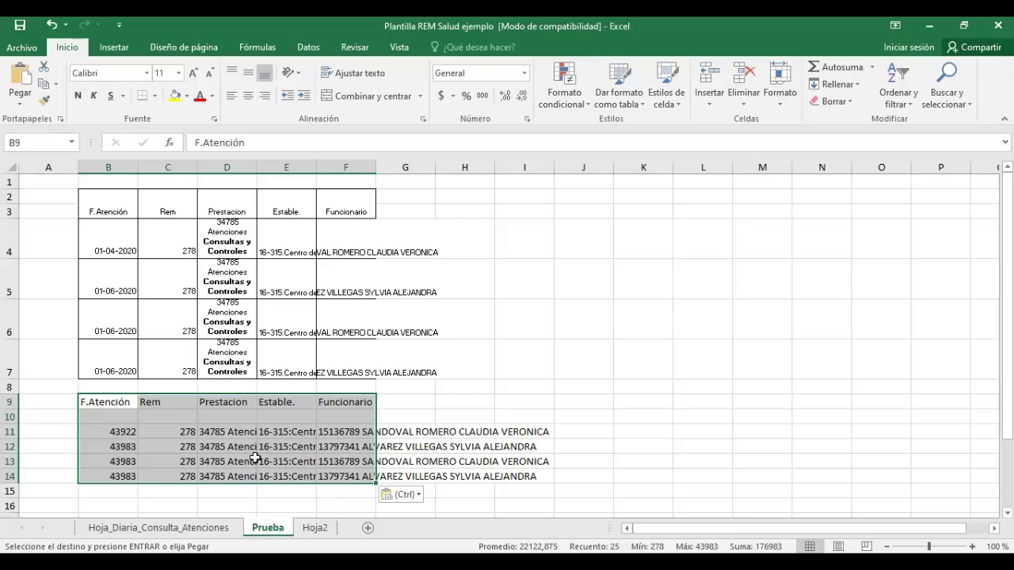
left_click(481, 417)
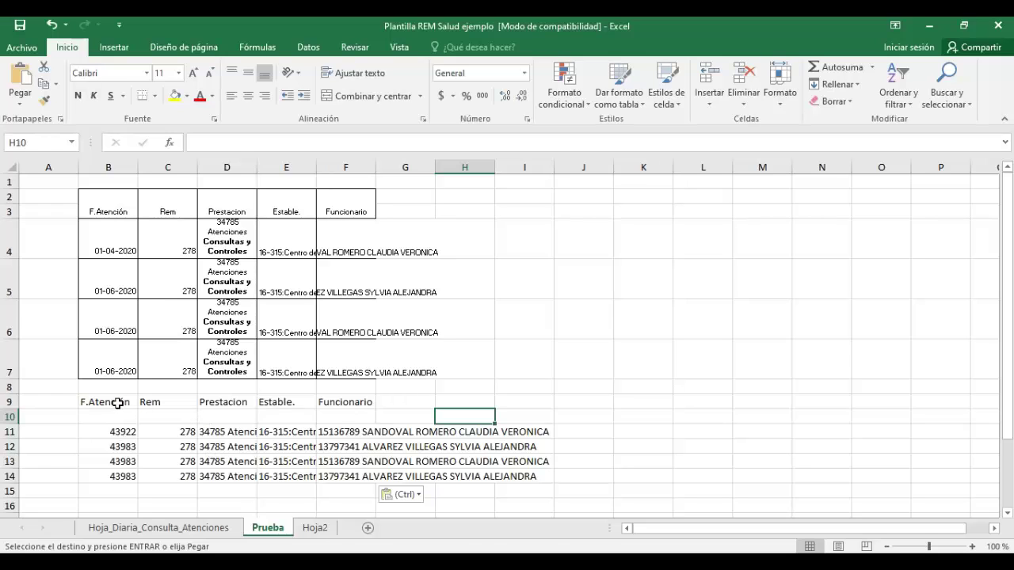
Step: Apply all borders to the values-only table in B9:F14
left_click_drag(119, 404, 129, 462)
left_click_drag(165, 475, 326, 475)
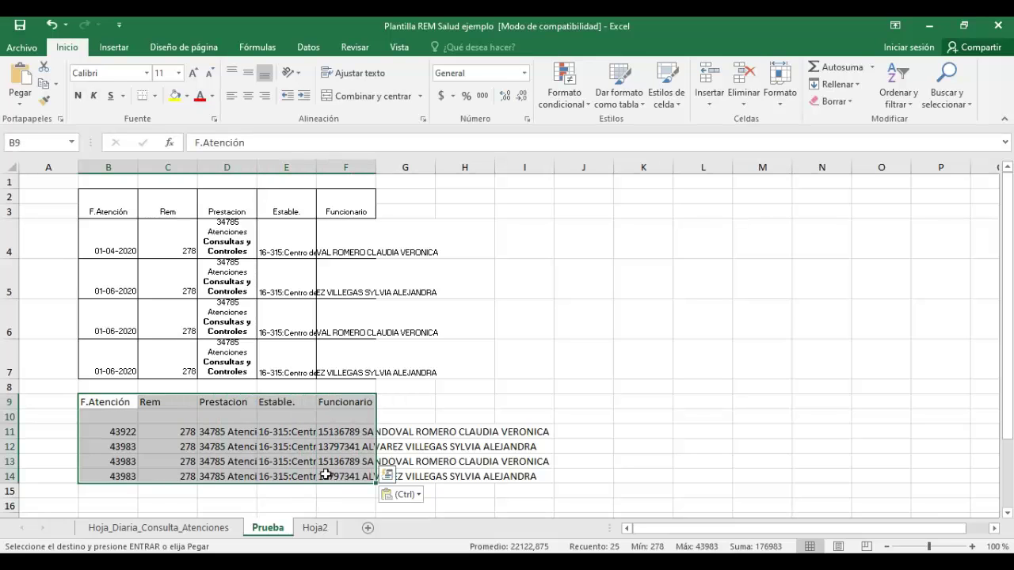
left_click(155, 96)
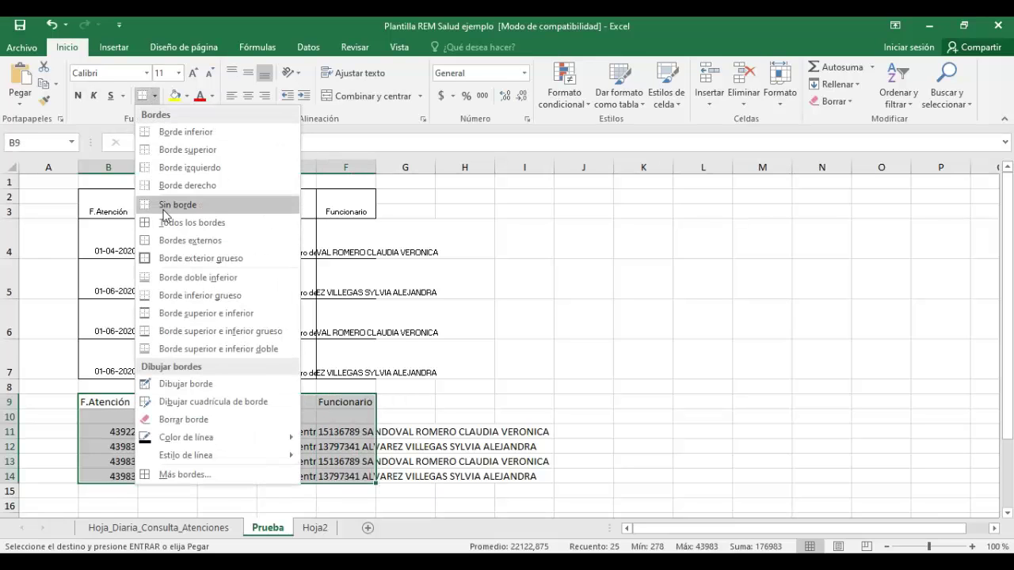
left_click(167, 230)
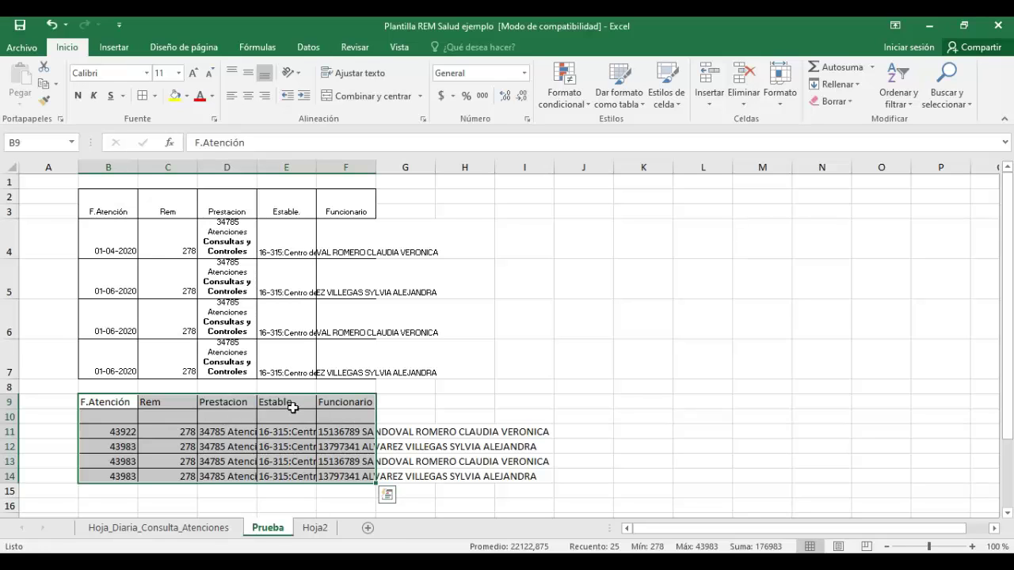
Step: Apply white borders to all cells of the empty range J3:N5 on the Prueba sheet
left_click(212, 529)
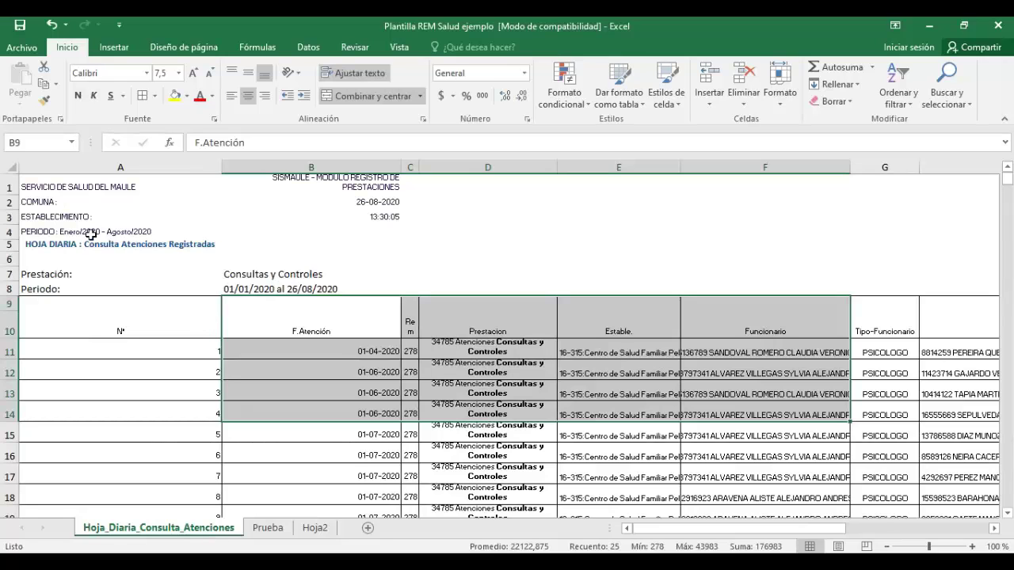
left_click(105, 201)
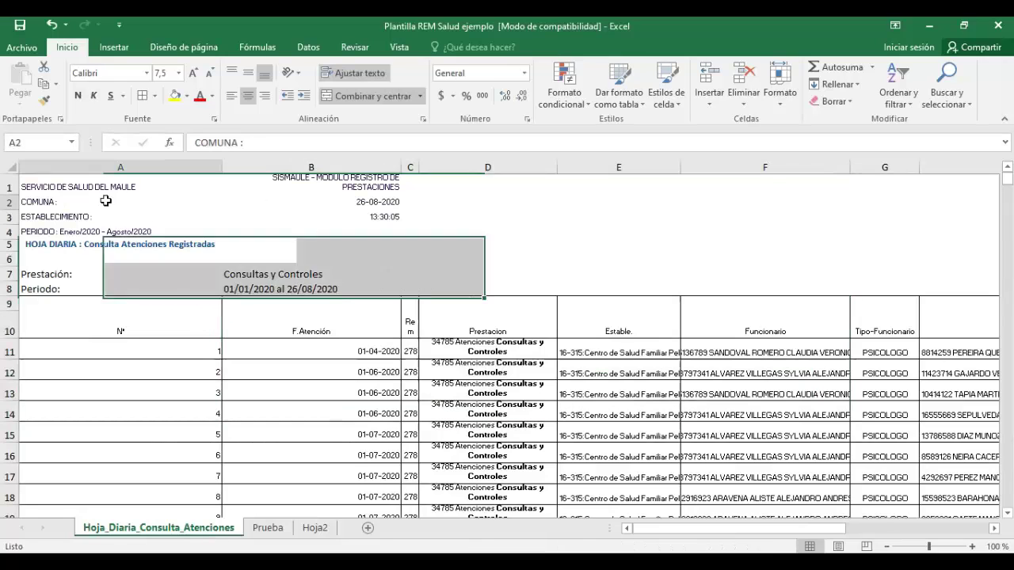
left_click_drag(105, 201, 118, 229)
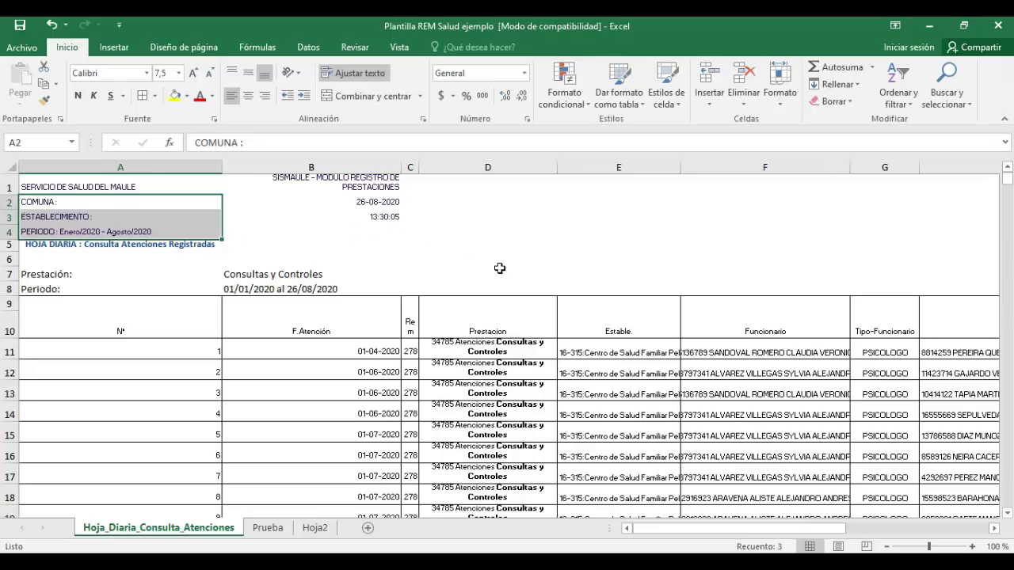
left_click(267, 528)
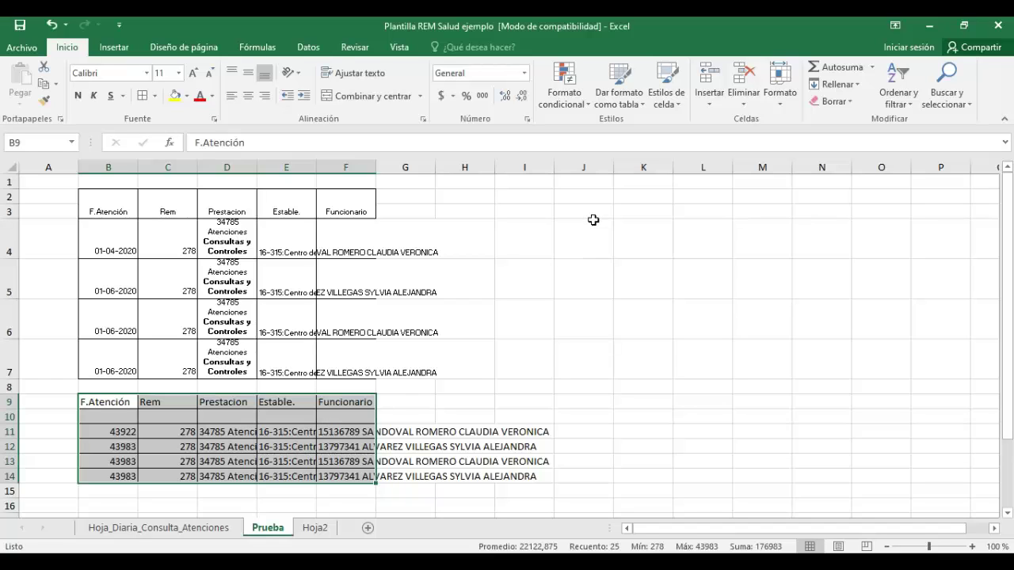
left_click_drag(593, 220, 808, 303)
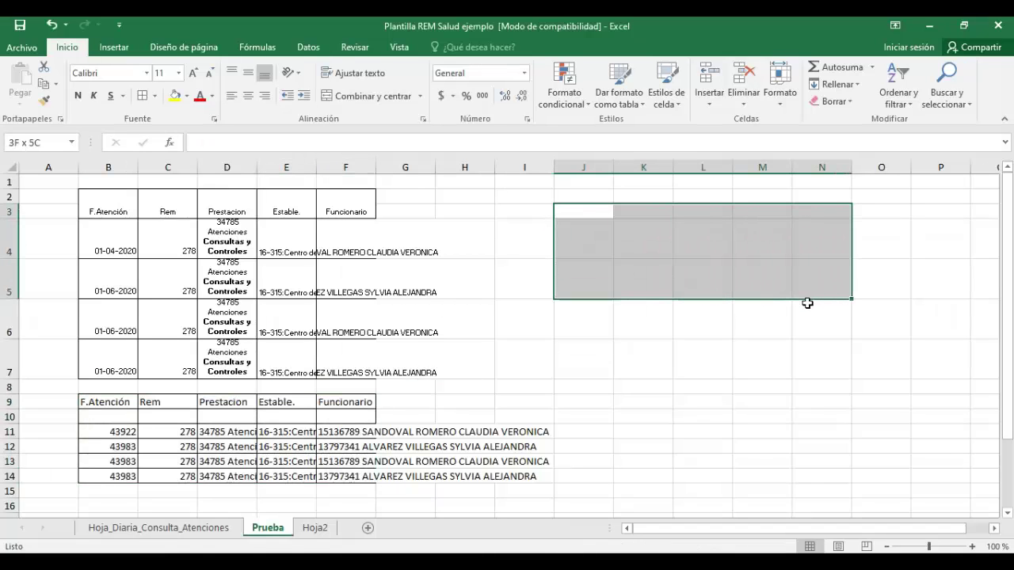
left_click(155, 96)
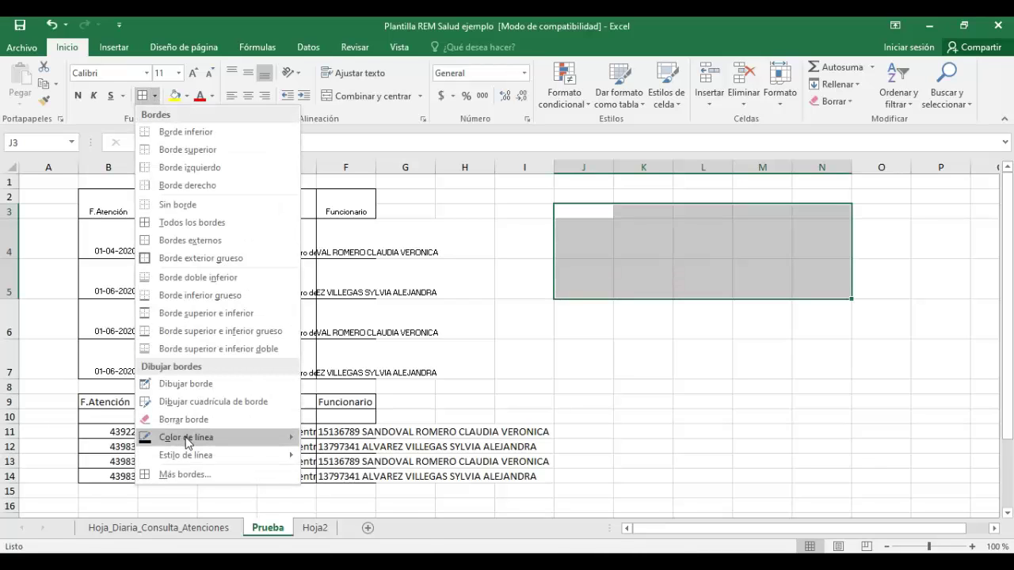
mouse_move(187, 442)
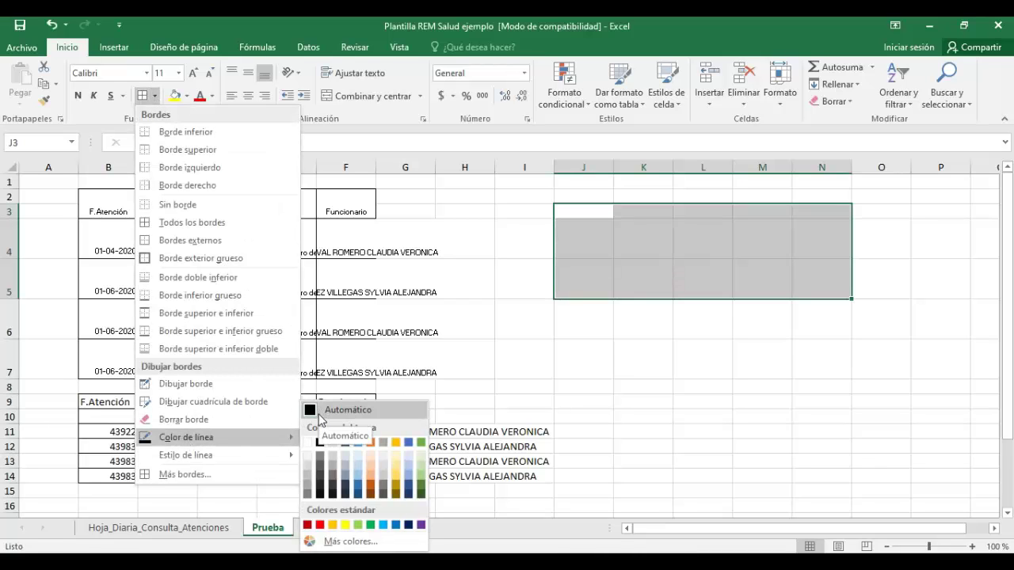
left_click(308, 443)
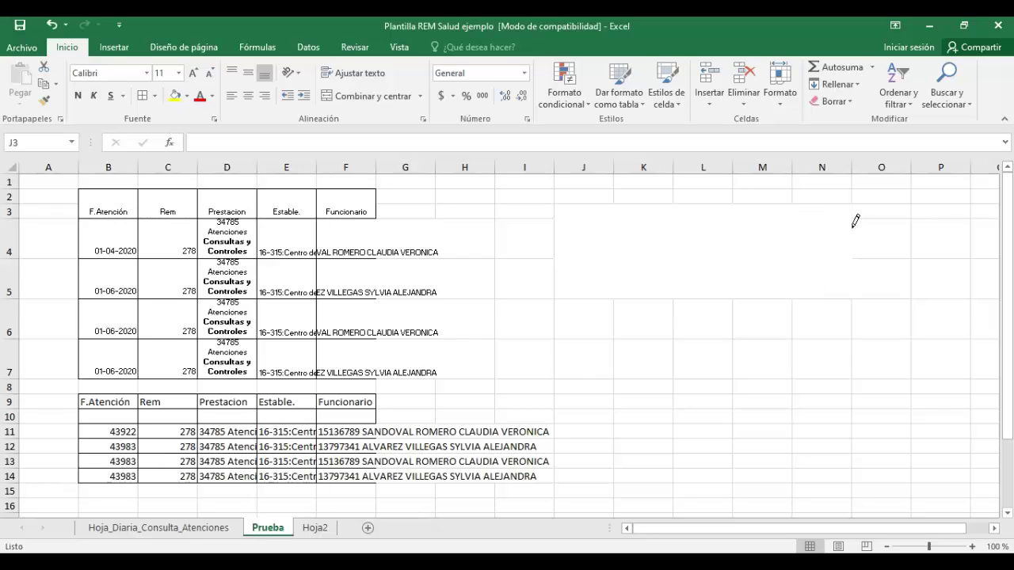
key("Escape")
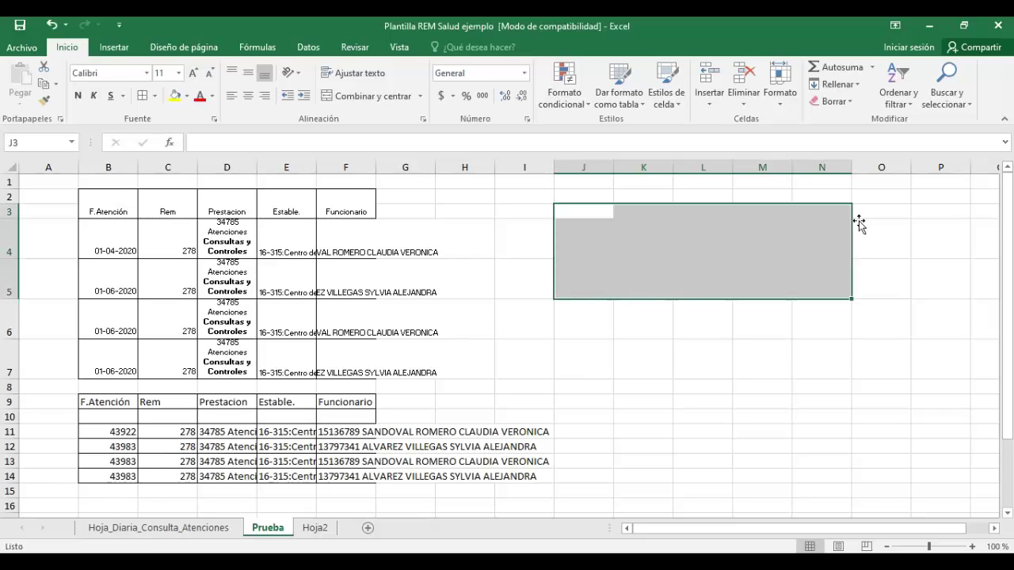
left_click(669, 370)
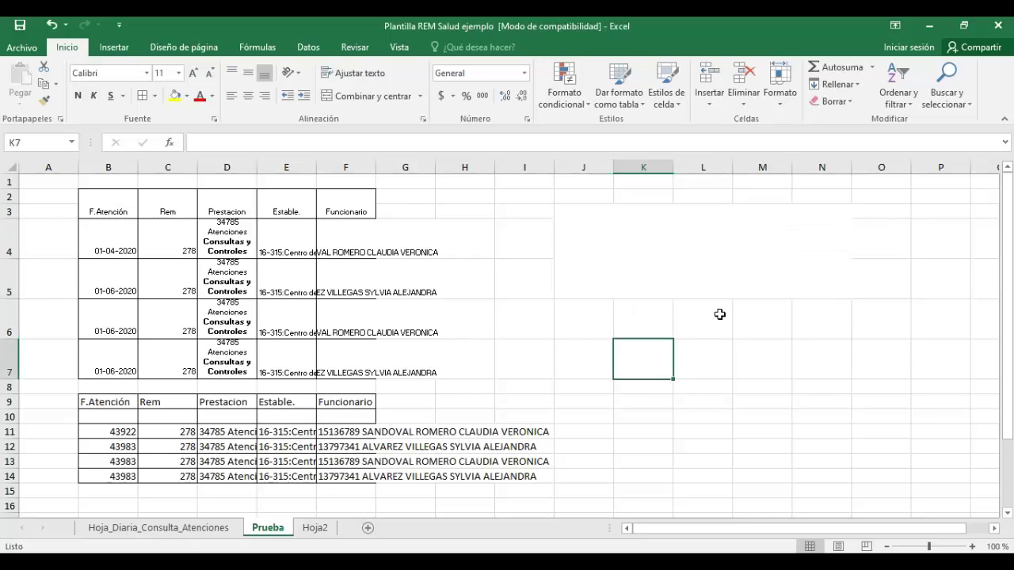
Step: Enter the text TÍTULO in cell J4, inside the white-bordered area
left_click(571, 250)
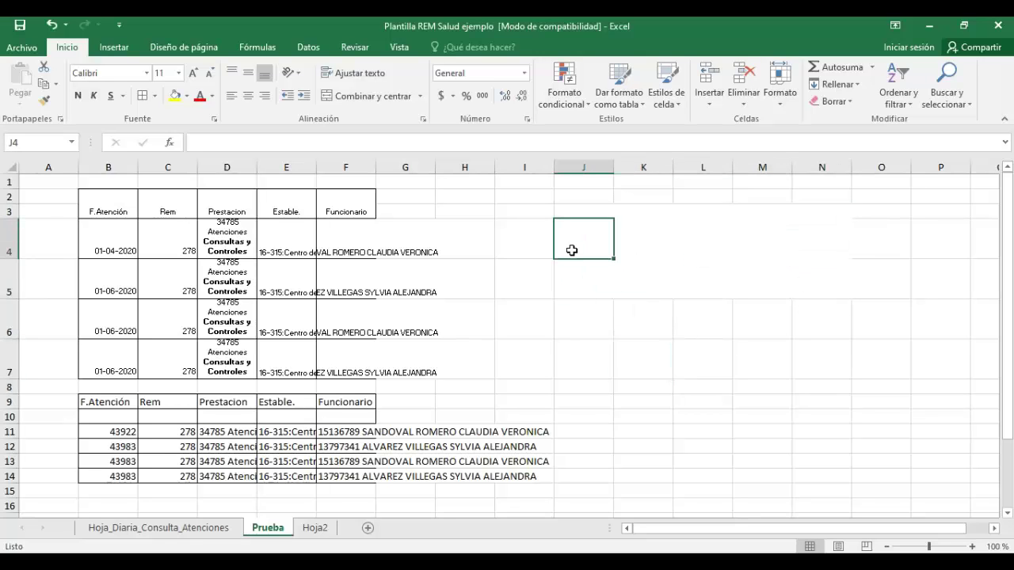
type("TPI")
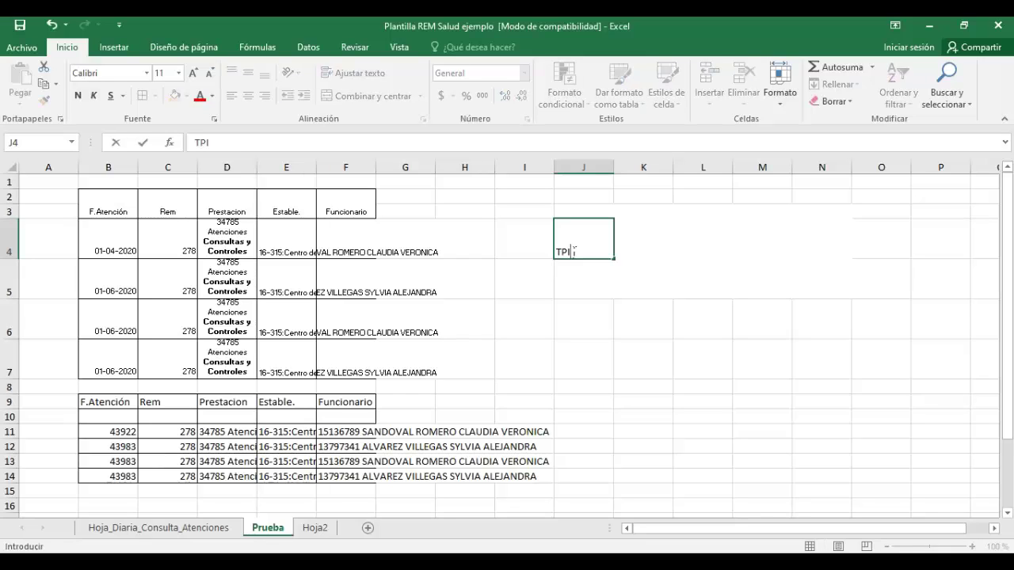
type("TUL")
key("F2")
key("Left")
key("Left")
key("Left")
key("Left")
key("Left")
key("BackSpace")
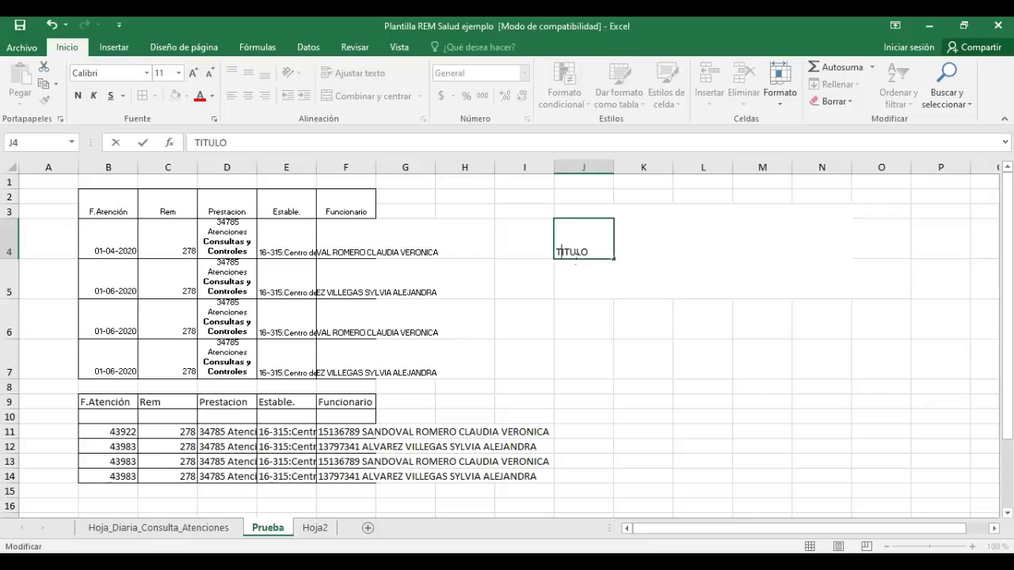
key("Delete")
type("Í")
left_click(594, 307)
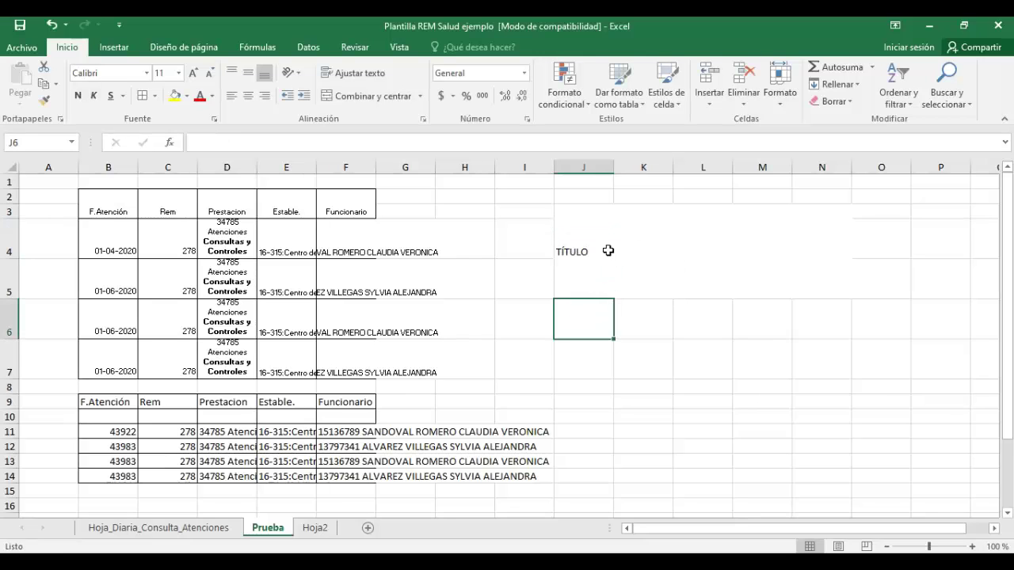
left_click(190, 528)
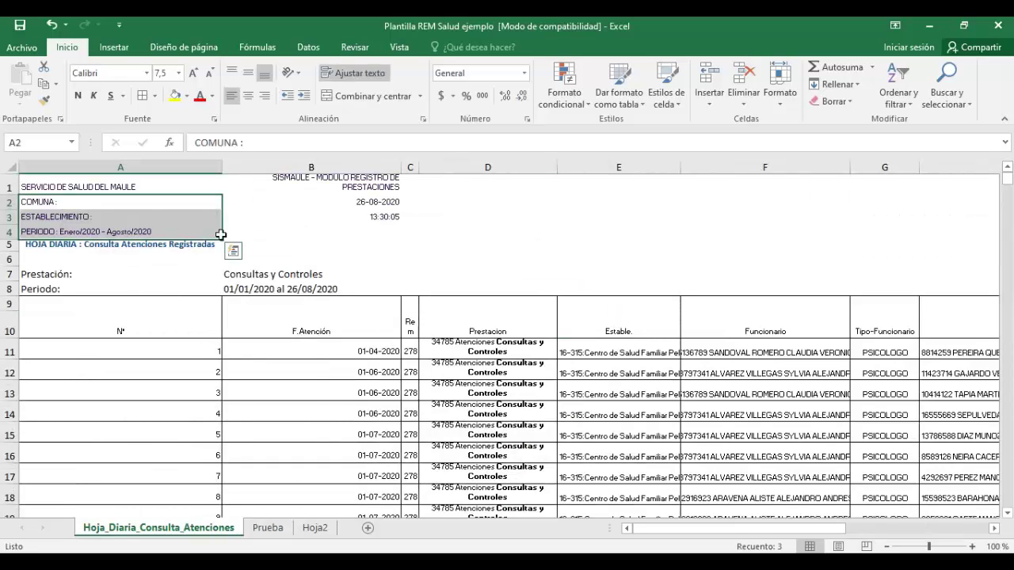
left_click(266, 530)
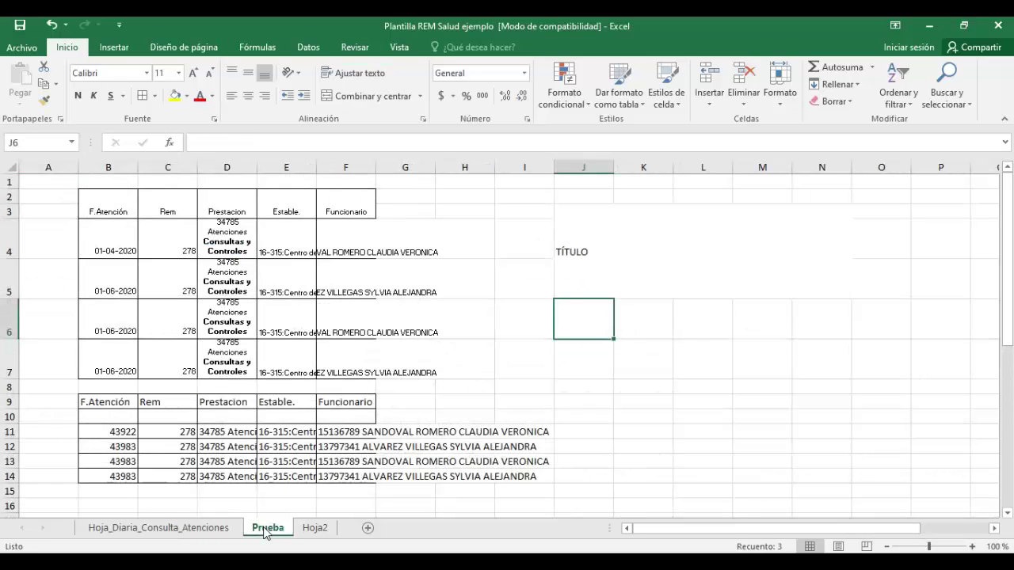
Step: Try auto-fitting the width of column F to its contents on the Prueba sheet, then undo the width change
left_click(349, 435)
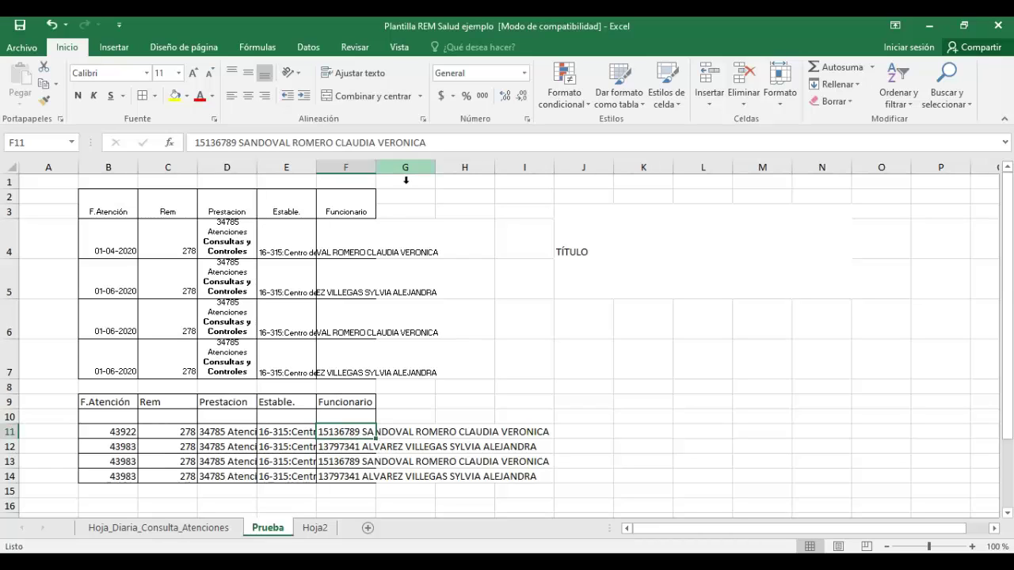
double_click(383, 175)
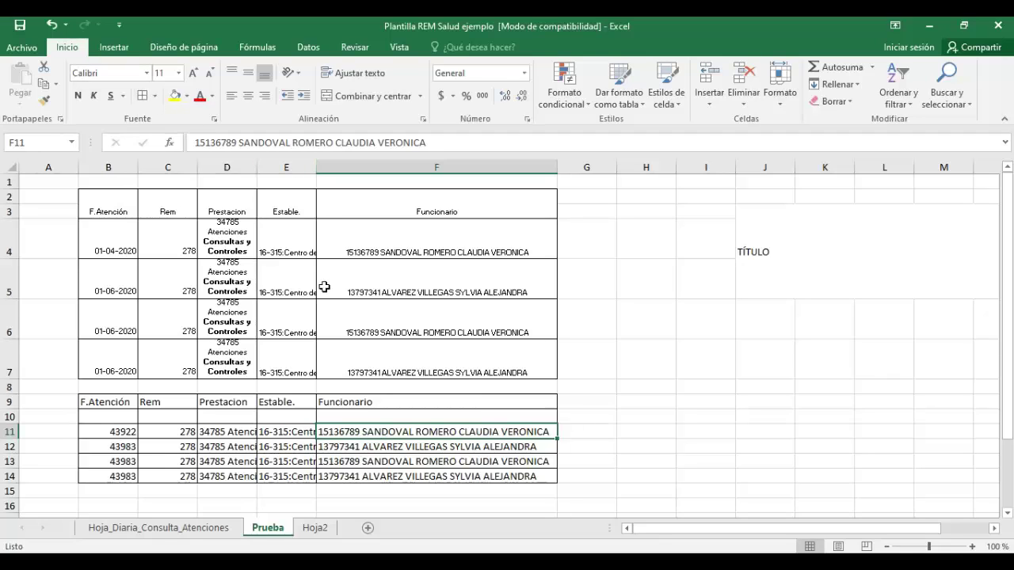
left_click(52, 26)
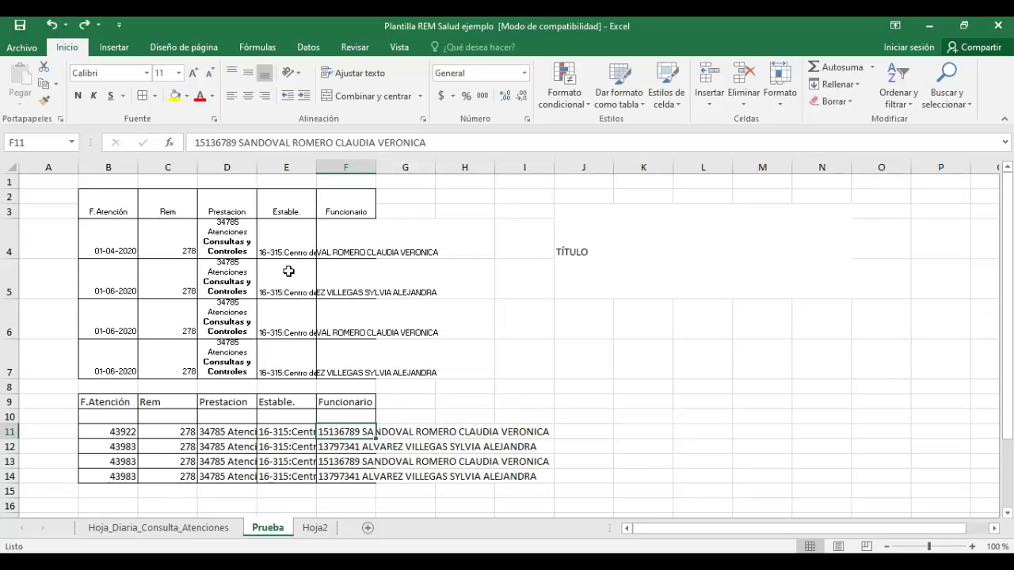
left_click(83, 24)
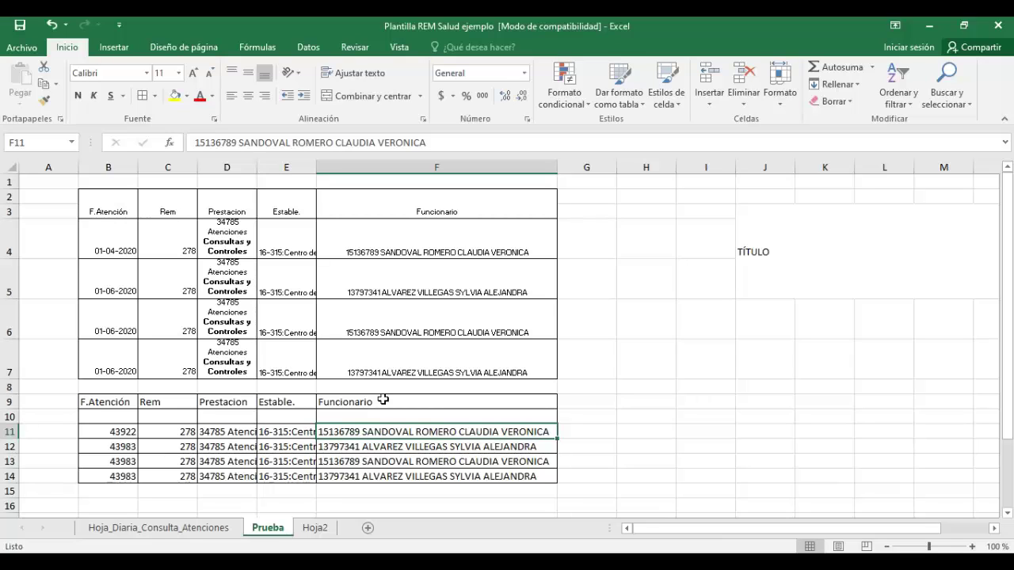
key("ctrl+z")
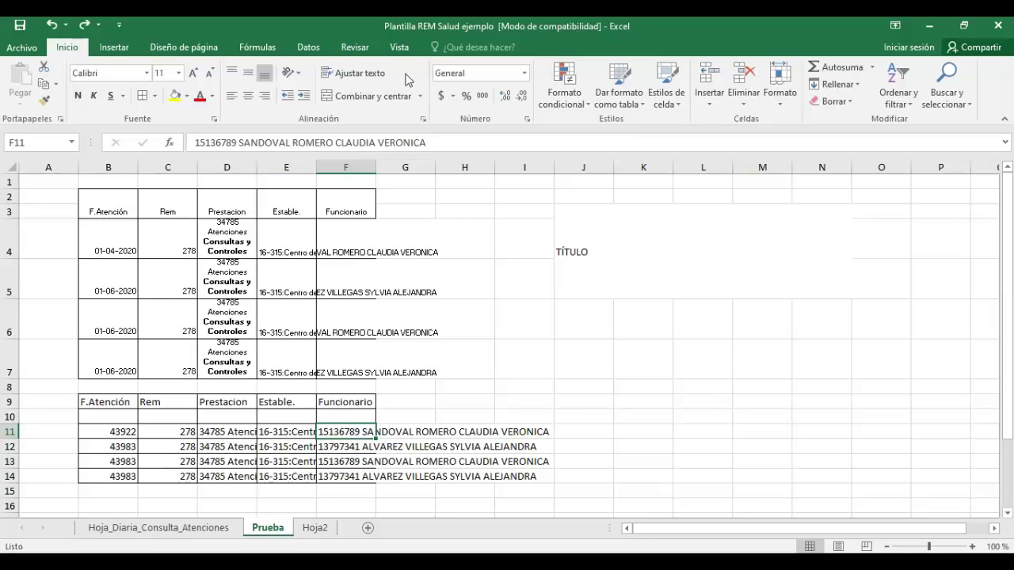
Step: Wrap the text of cell F11 in the values-only table
left_click(362, 73)
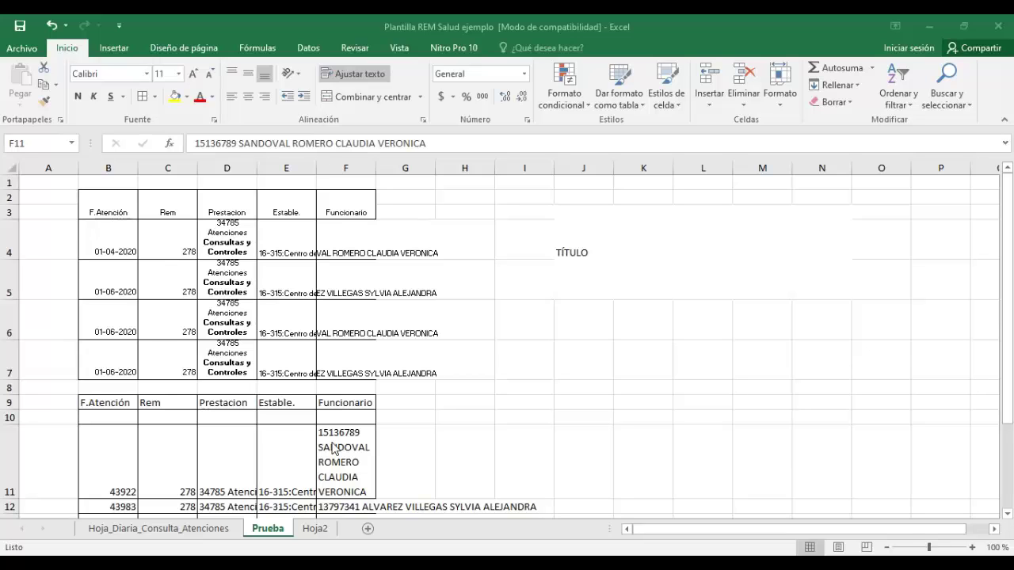
Step: Copy the non-adjacent columns B, E and G together from the Hoja_Diaria_Consulta_Atenciones sheet
left_click(169, 536)
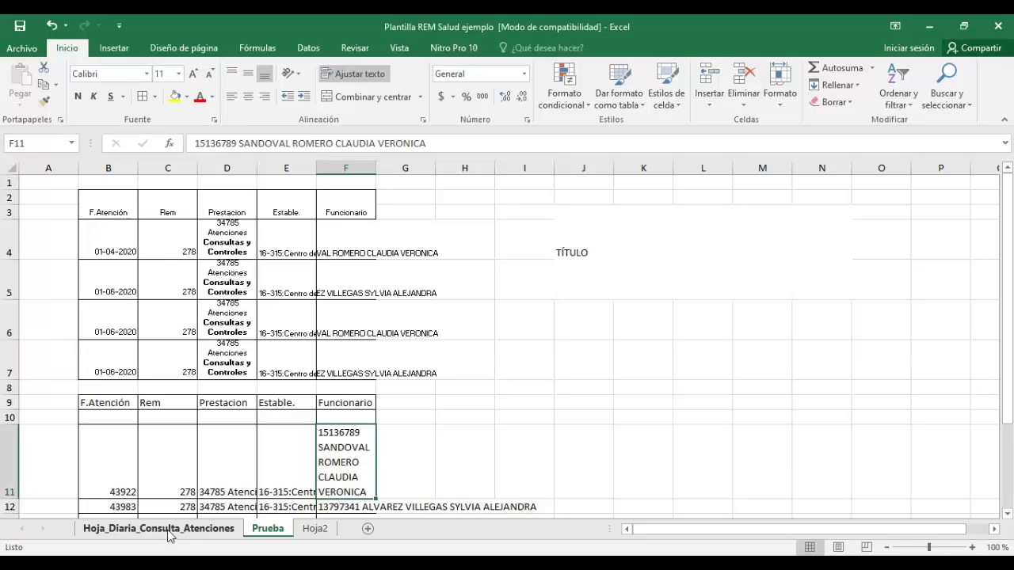
left_click(168, 535)
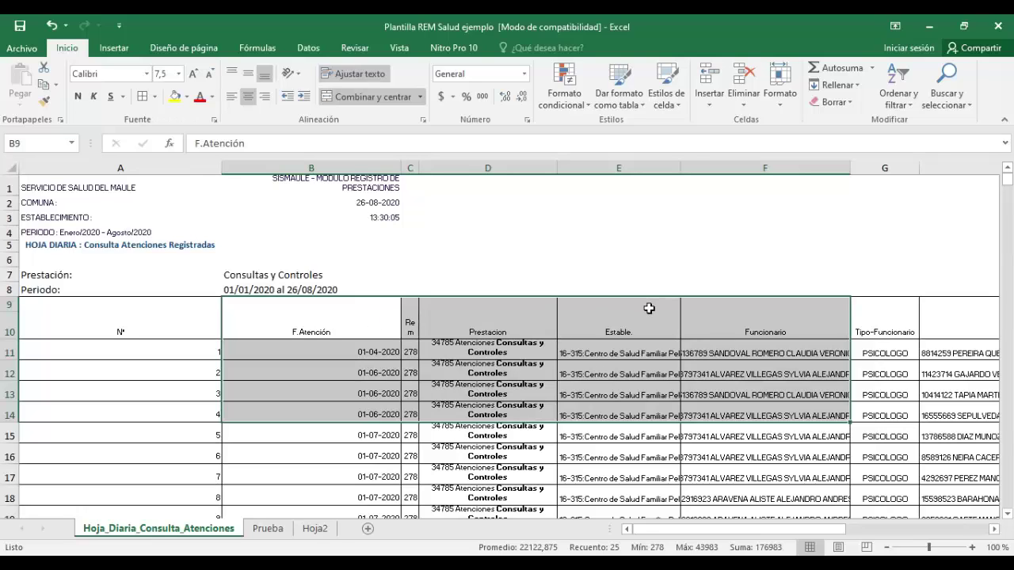
left_click(360, 314)
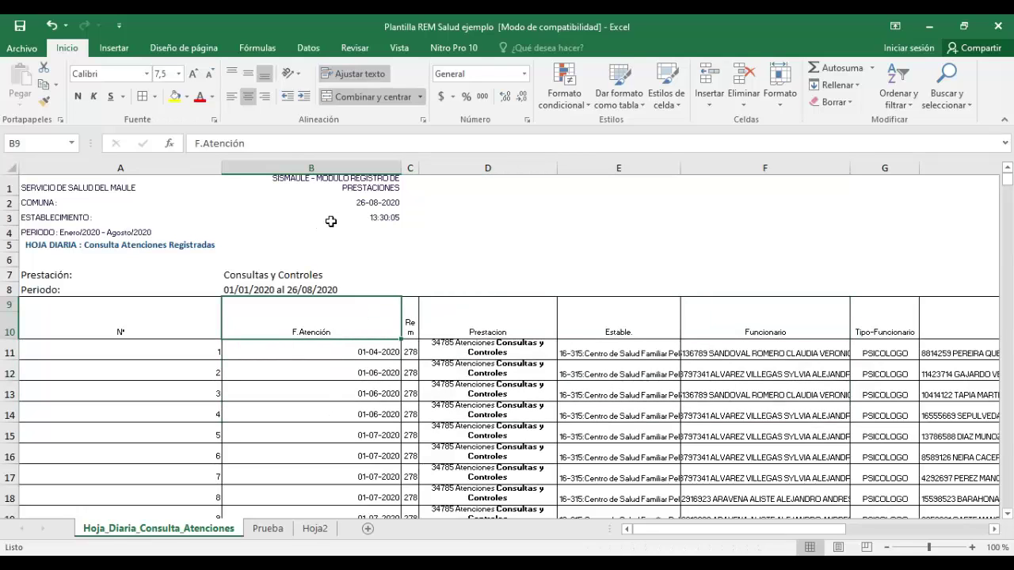
left_click(319, 181)
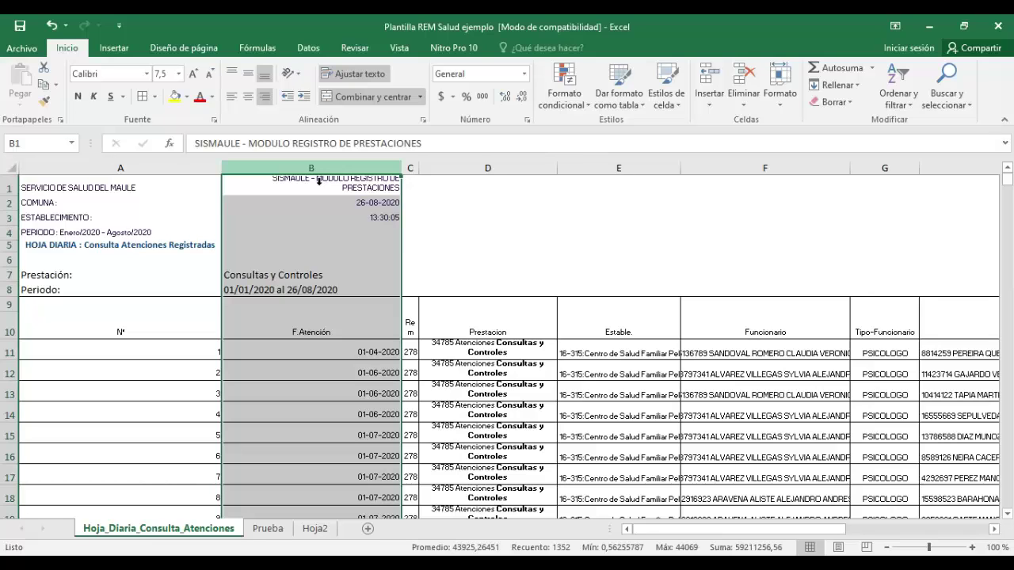
left_click(587, 179, "ctrl")
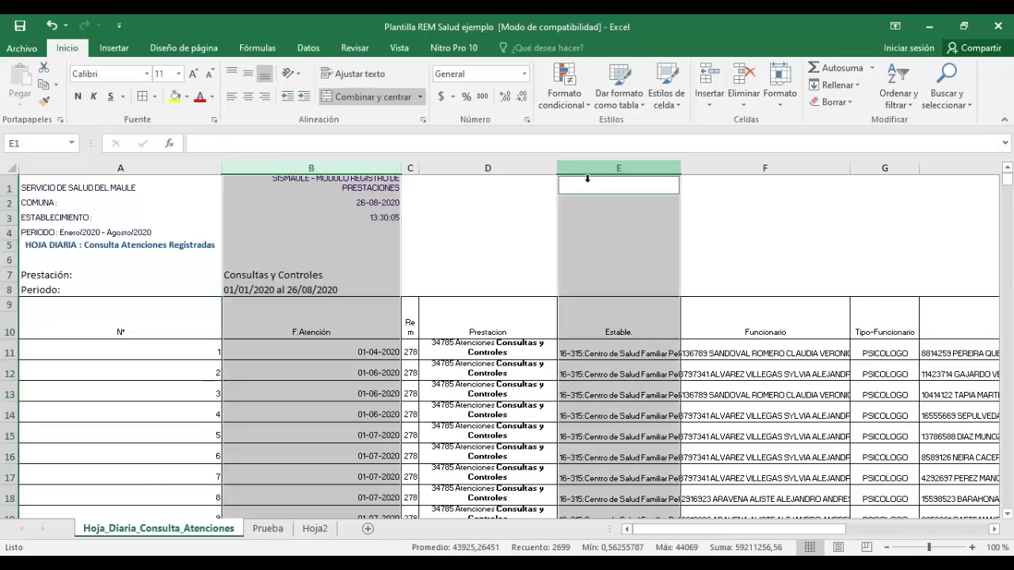
left_click(889, 182, "ctrl")
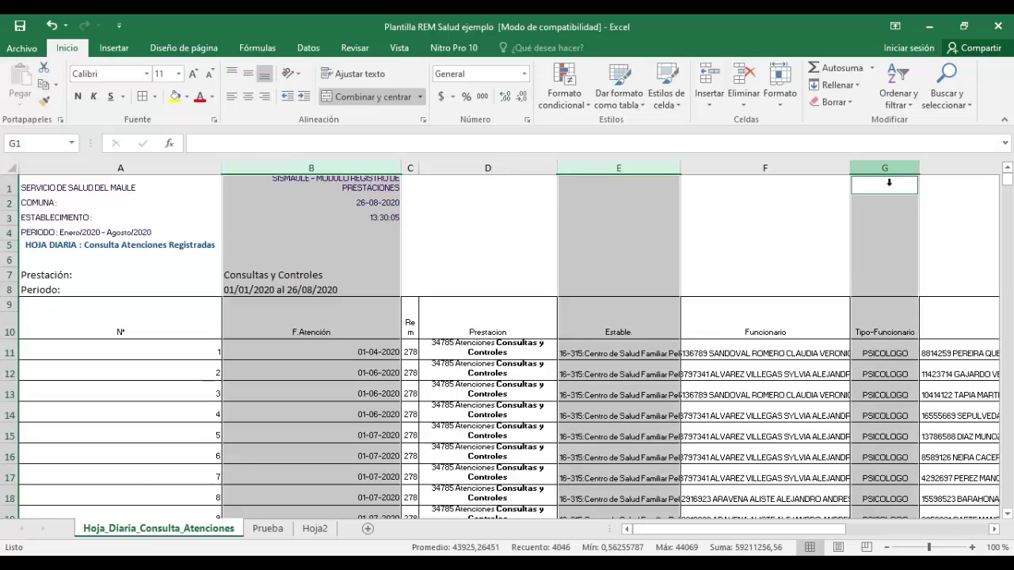
key("ctrl+c")
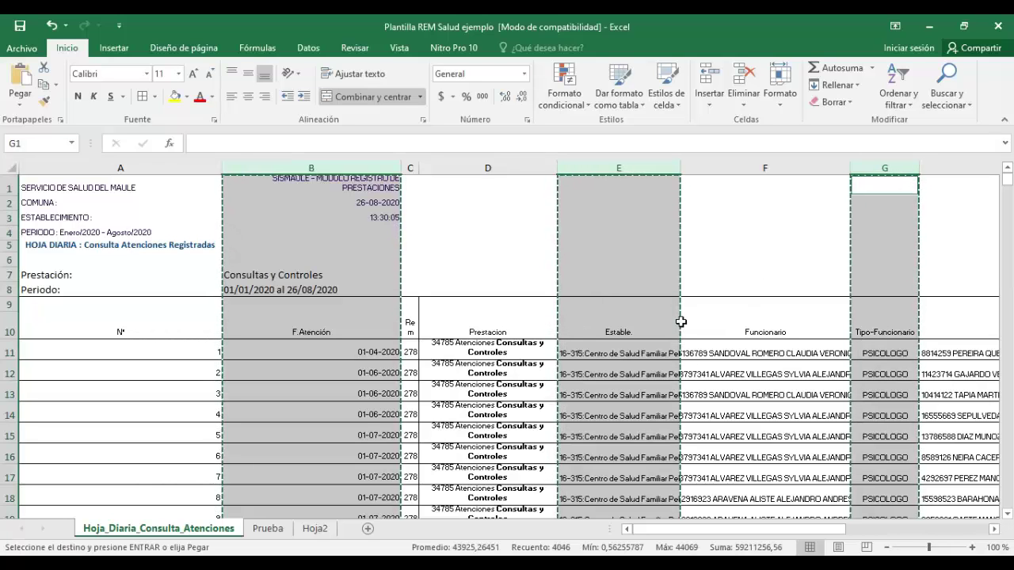
Step: Paste the copied columns with formatting at A1 of Hoja2, and again at E1 as values only
left_click(317, 531)
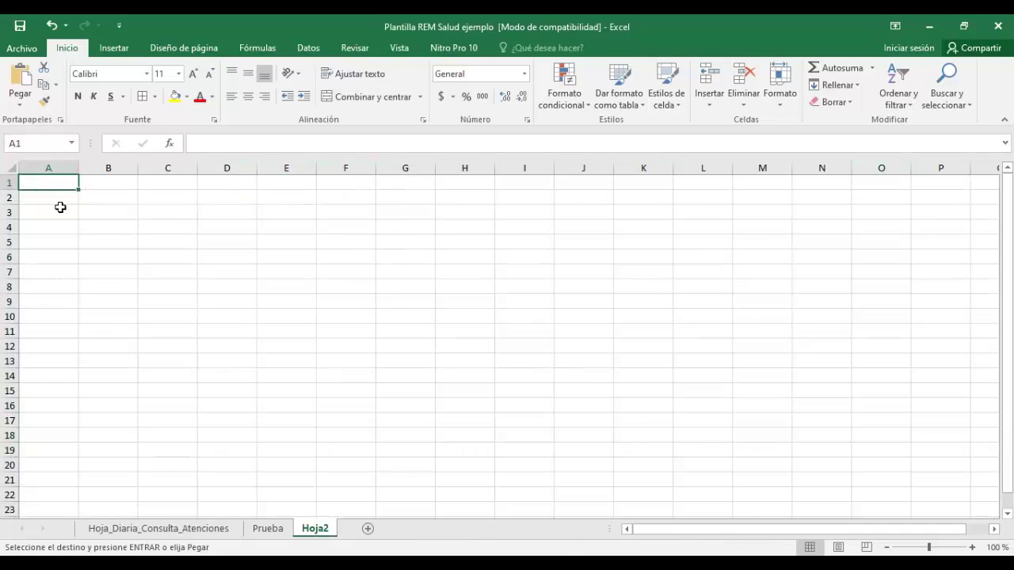
key("ctrl+v")
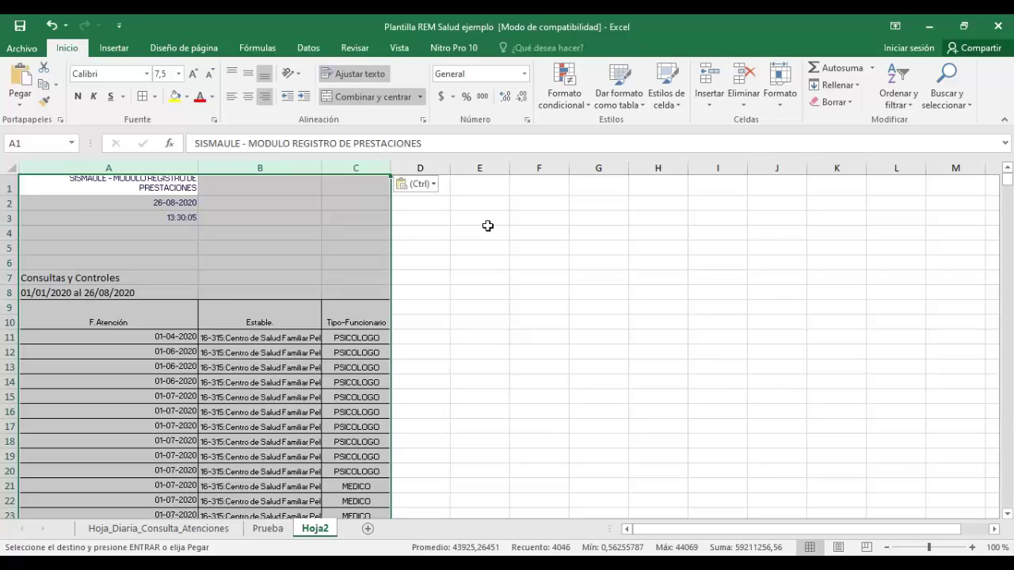
left_click(481, 188)
right_click(479, 188)
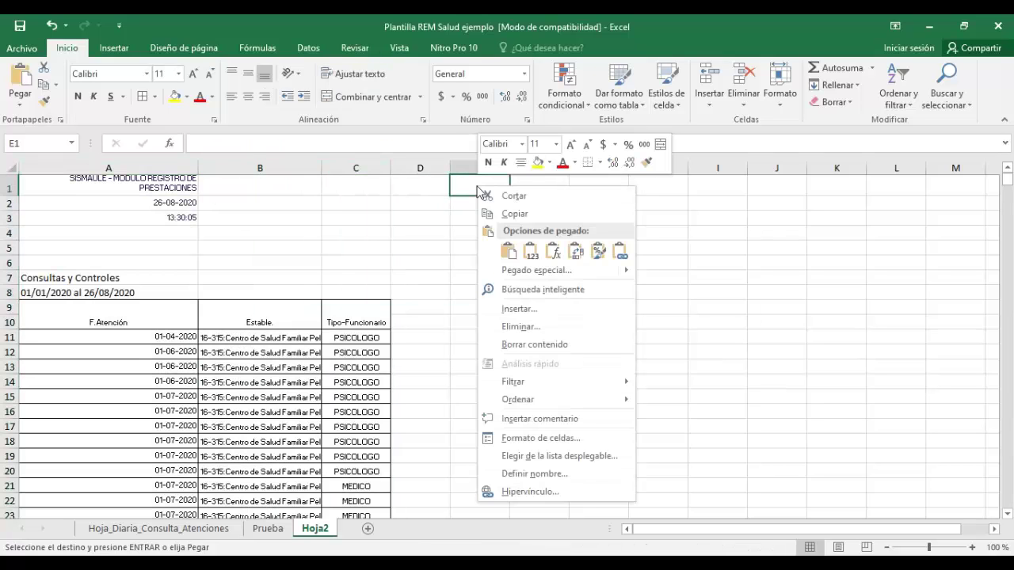
left_click(532, 252)
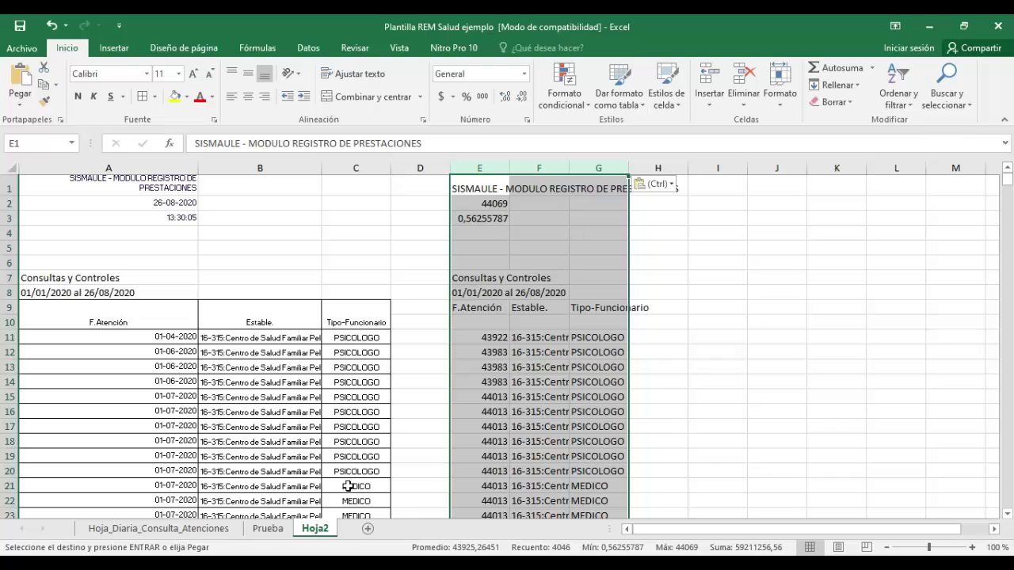
Step: Hide rows 1 to 9 on the Hoja_Diaria_Consulta_Atenciones sheet
key("ctrl+Page_Up")
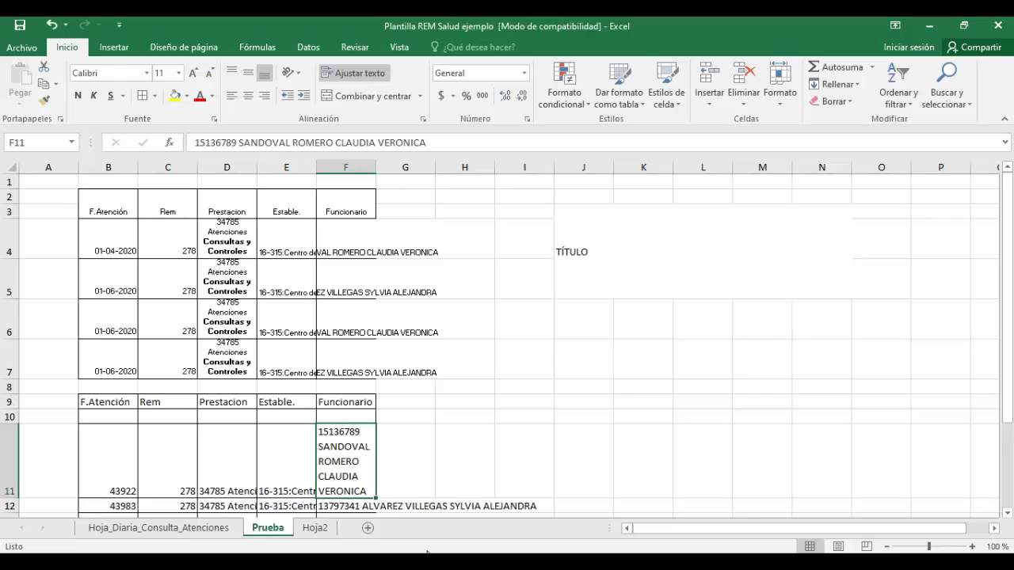
left_click(181, 529)
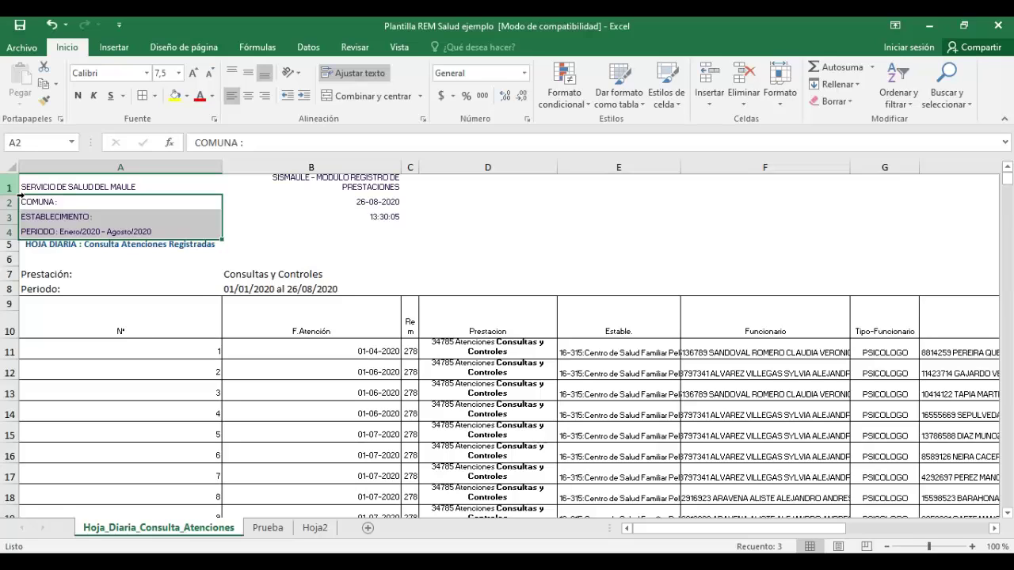
key("ctrl+v")
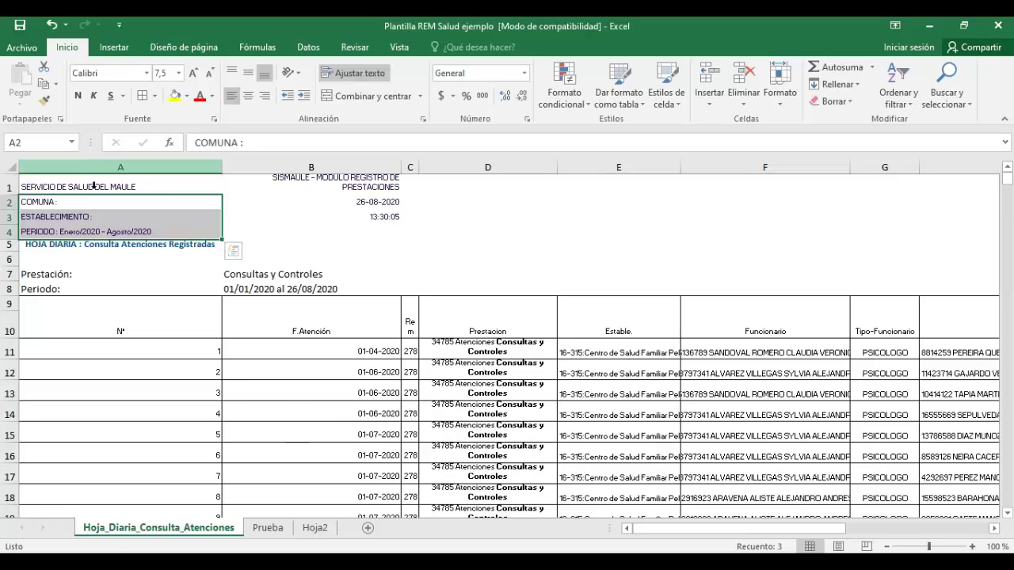
left_click(11, 187)
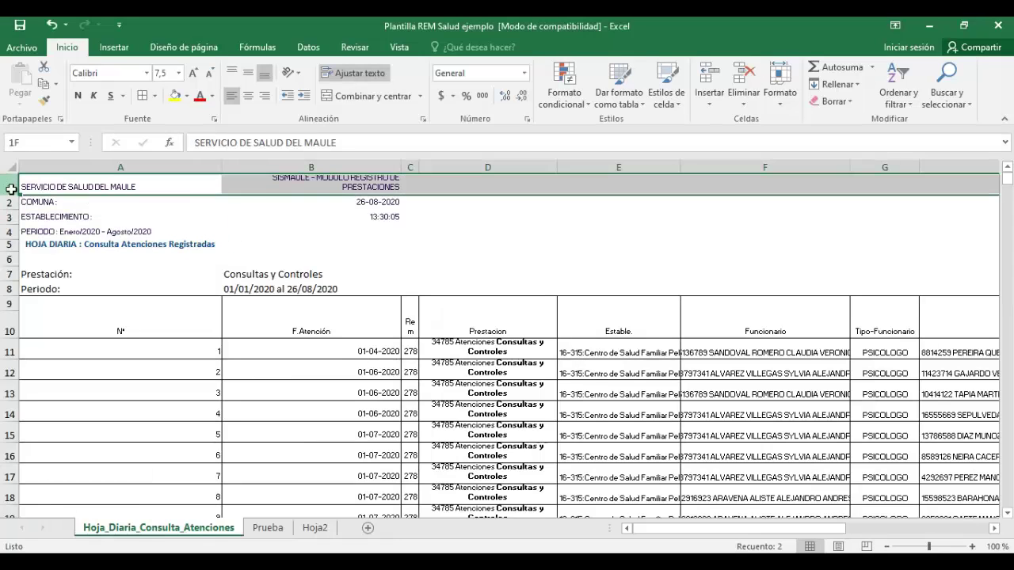
left_click_drag(11, 188, 9, 307)
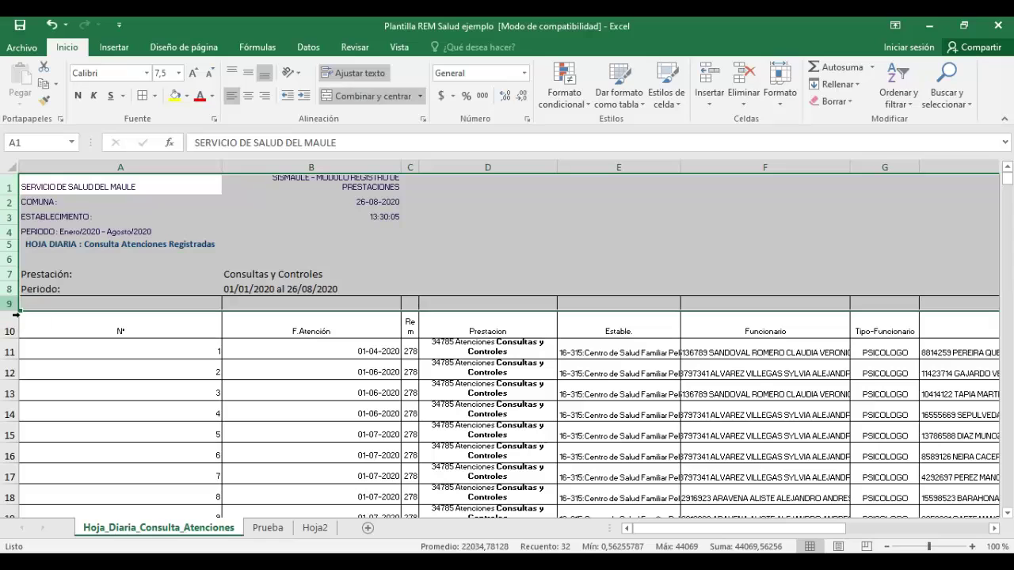
right_click(16, 256)
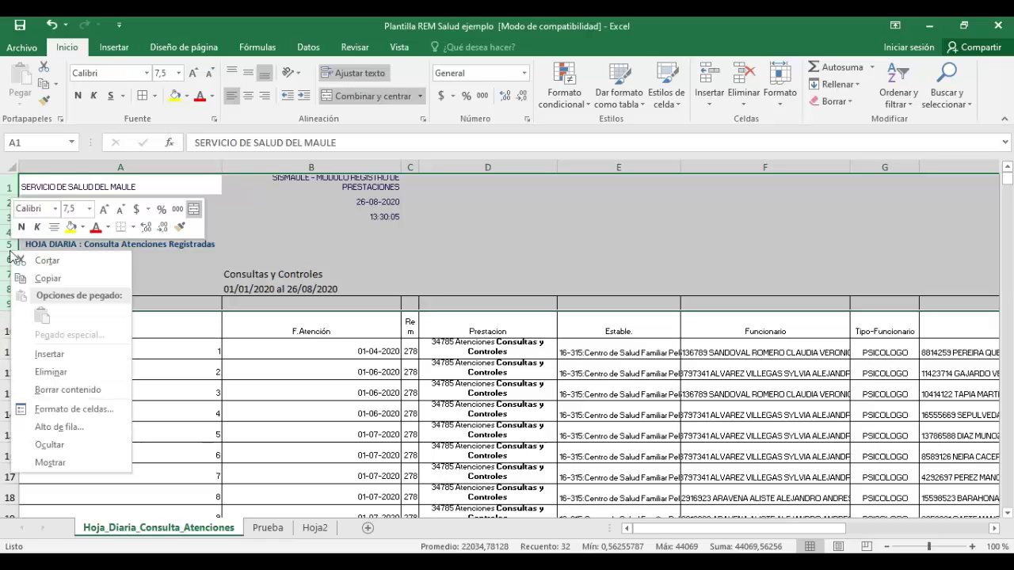
left_click(50, 444)
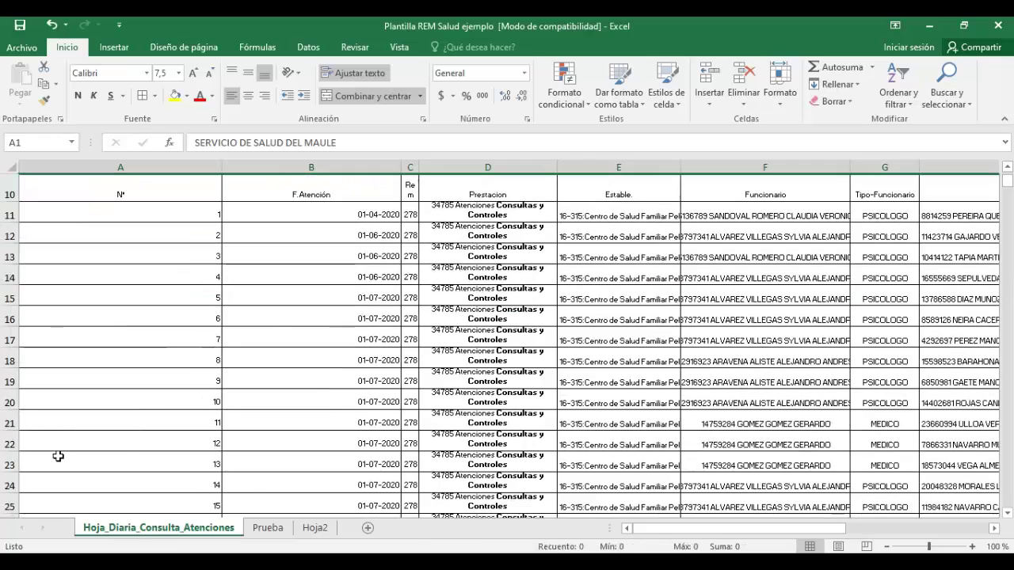
Step: Hide columns C to E on the Hoja_Diaria_Consulta_Atenciones sheet
left_click(14, 196)
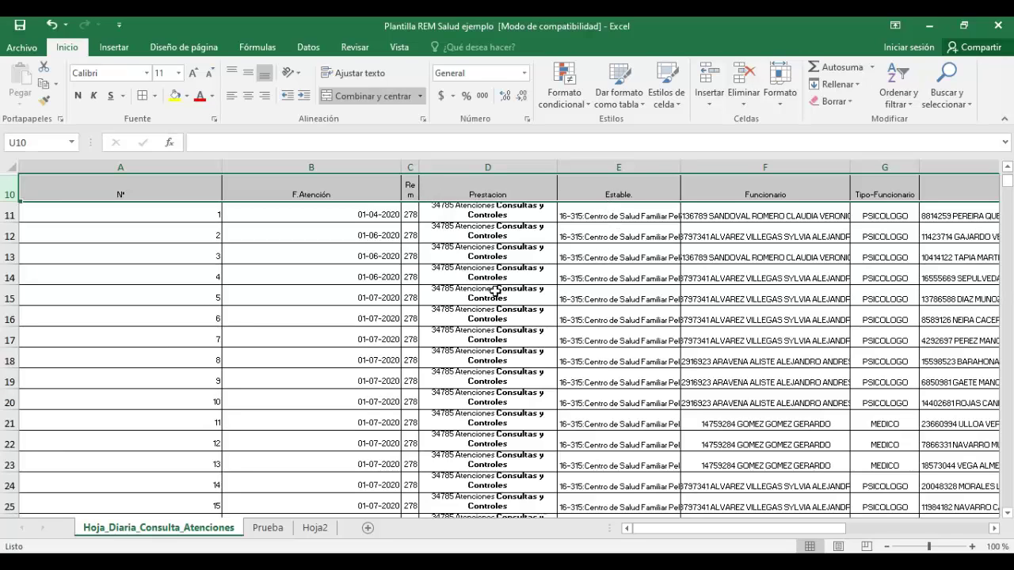
left_click_drag(414, 168, 590, 169)
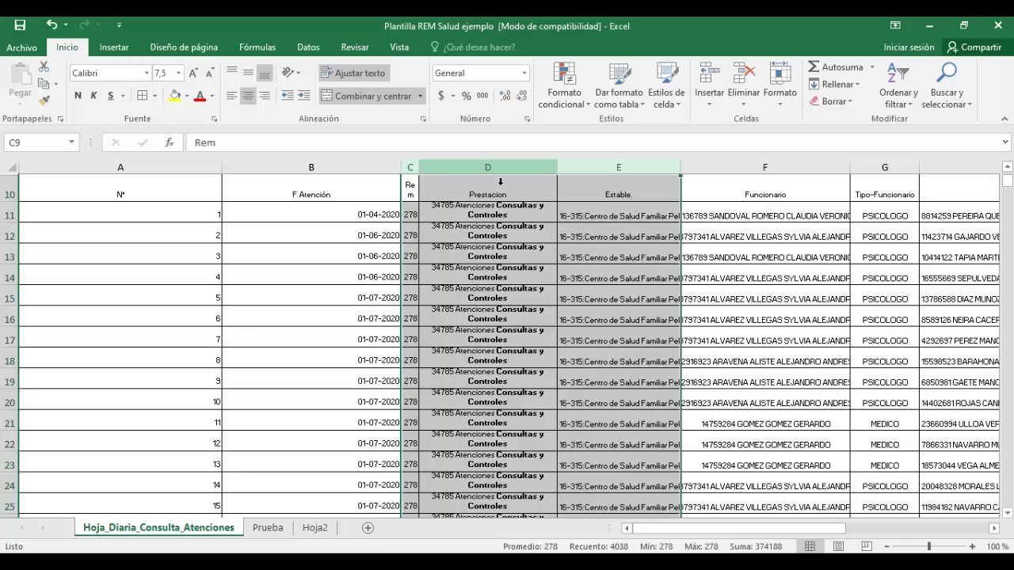
right_click(490, 169)
left_click(529, 364)
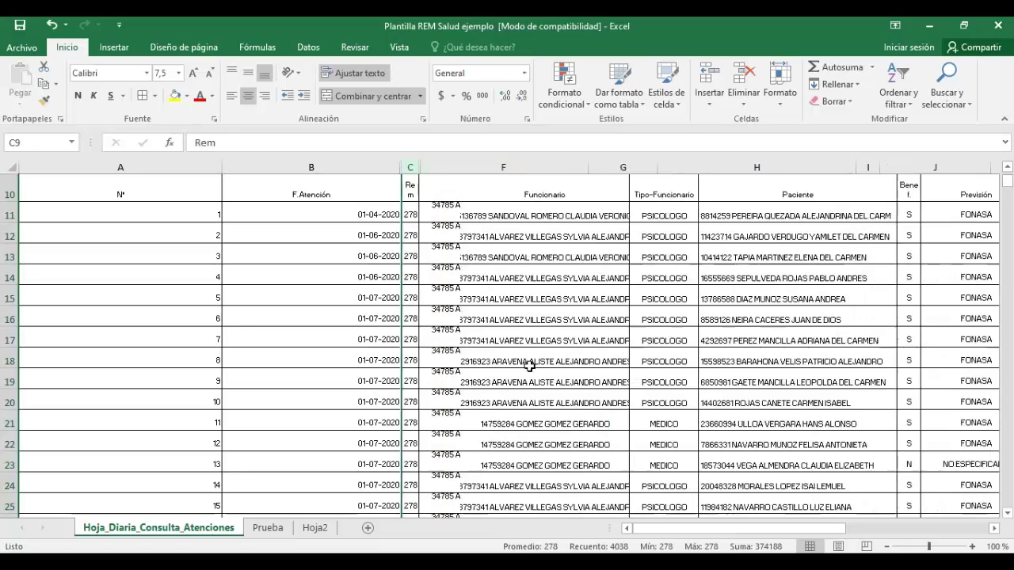
Step: Unhide the hidden columns between B and F
left_click(323, 180)
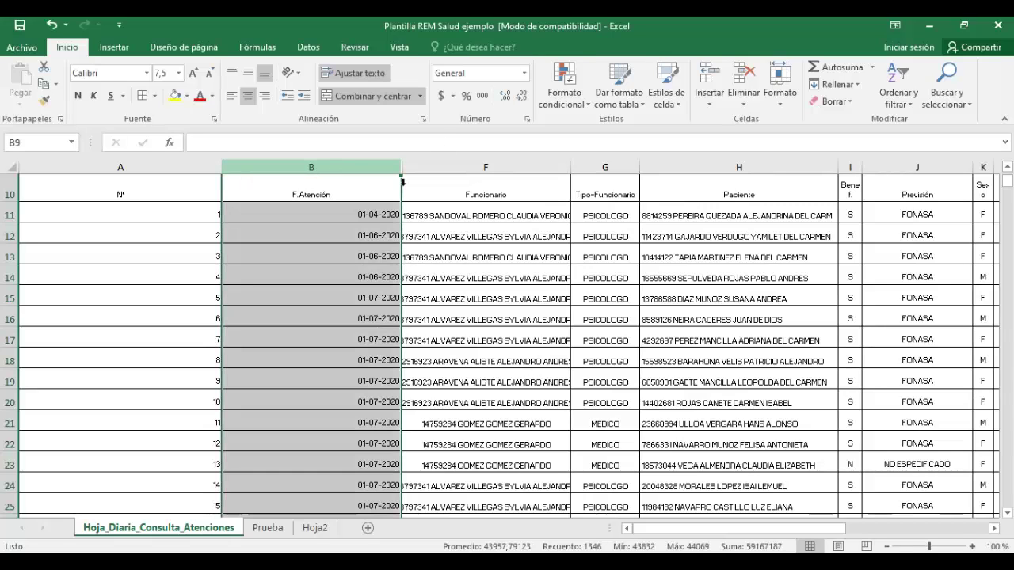
left_click(509, 180)
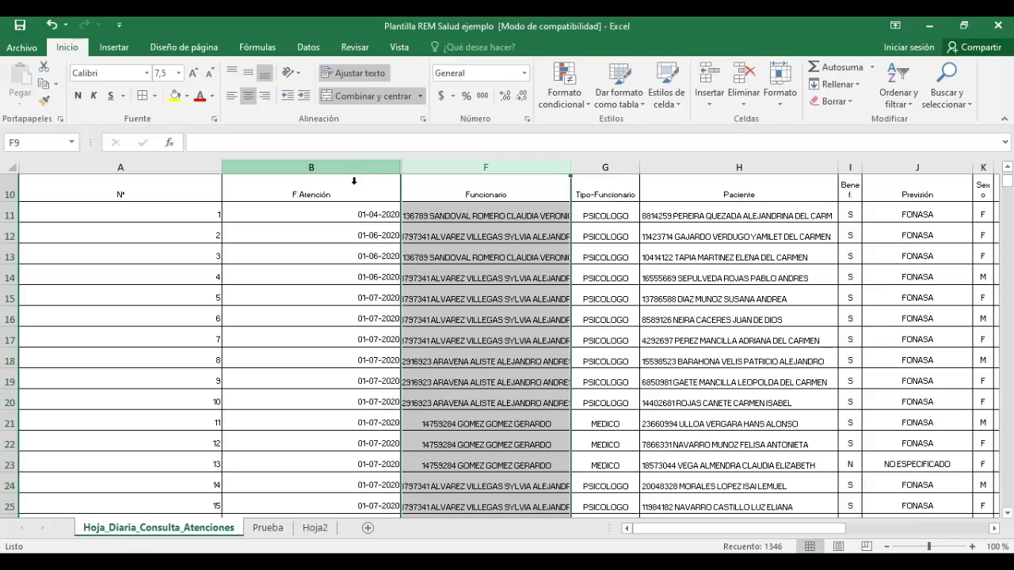
left_click_drag(347, 173, 426, 181)
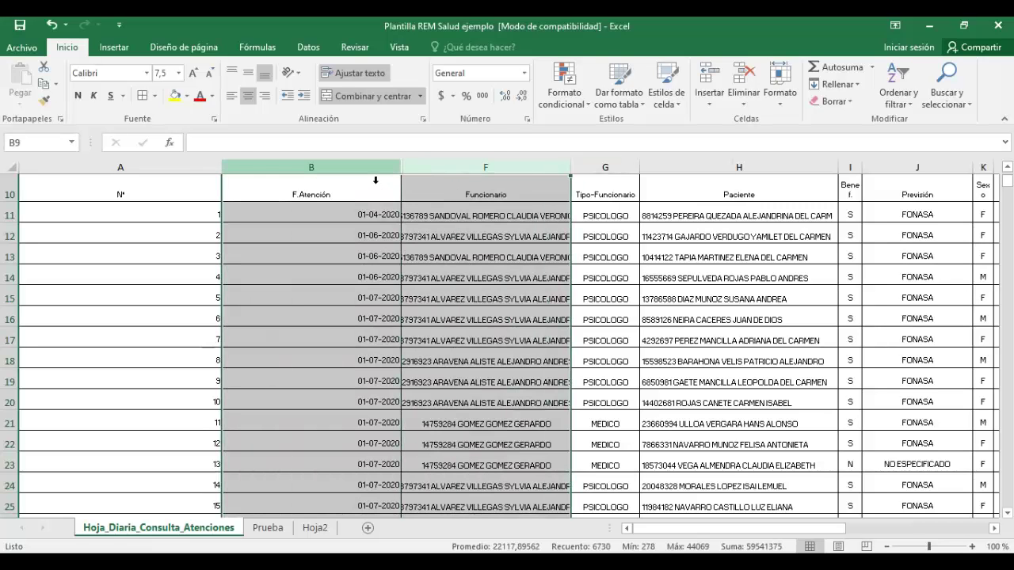
right_click(373, 175)
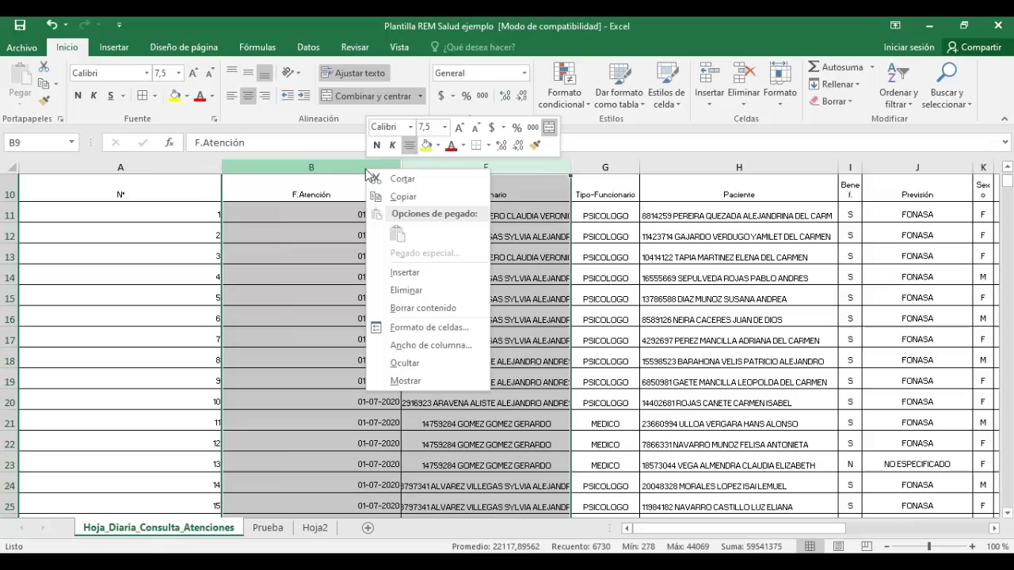
left_click(407, 381)
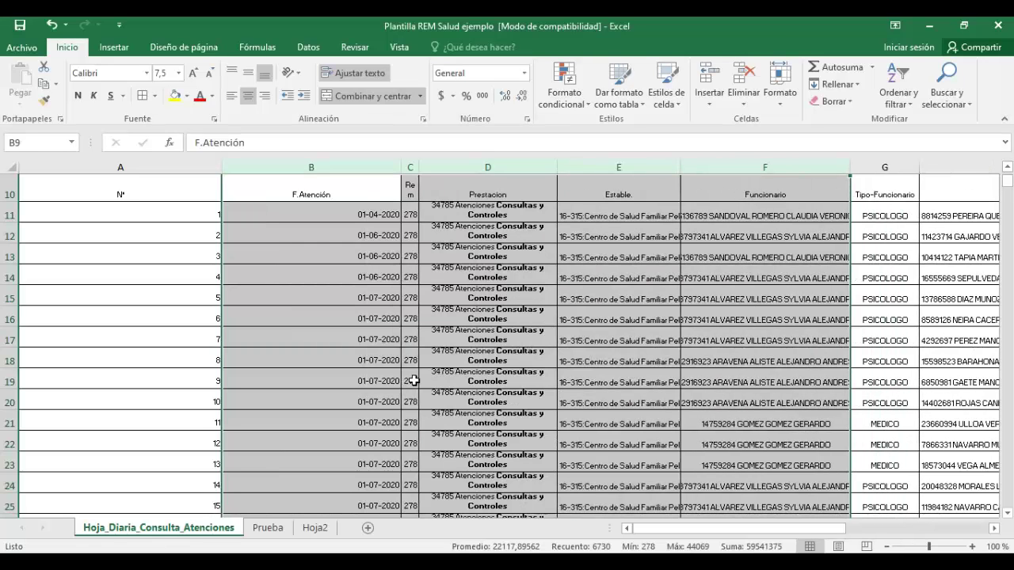
left_click(476, 314)
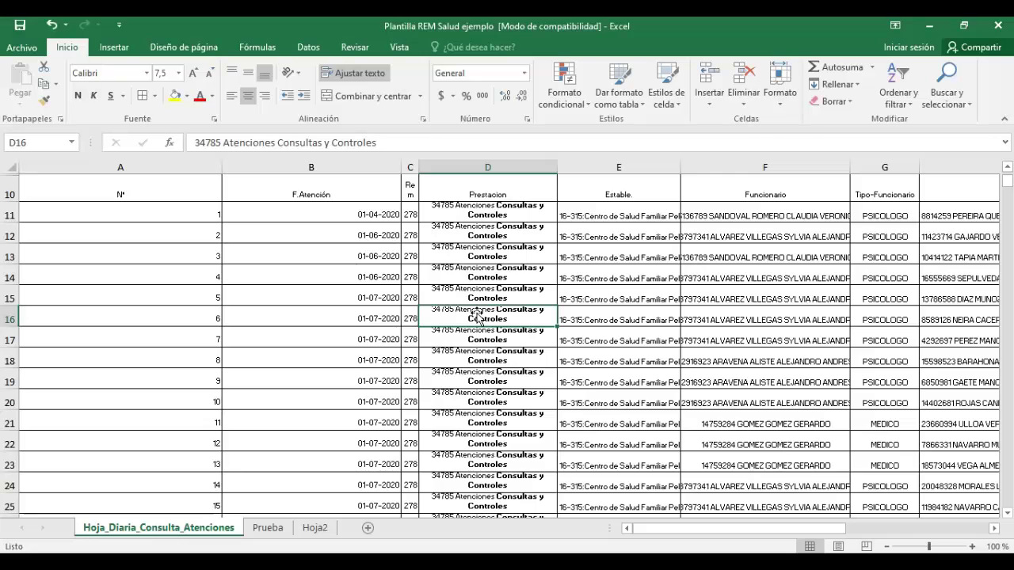
Step: Delete the Prestacion column D from the Hoja_Diaria_Consulta_Atenciones sheet
left_click(501, 178)
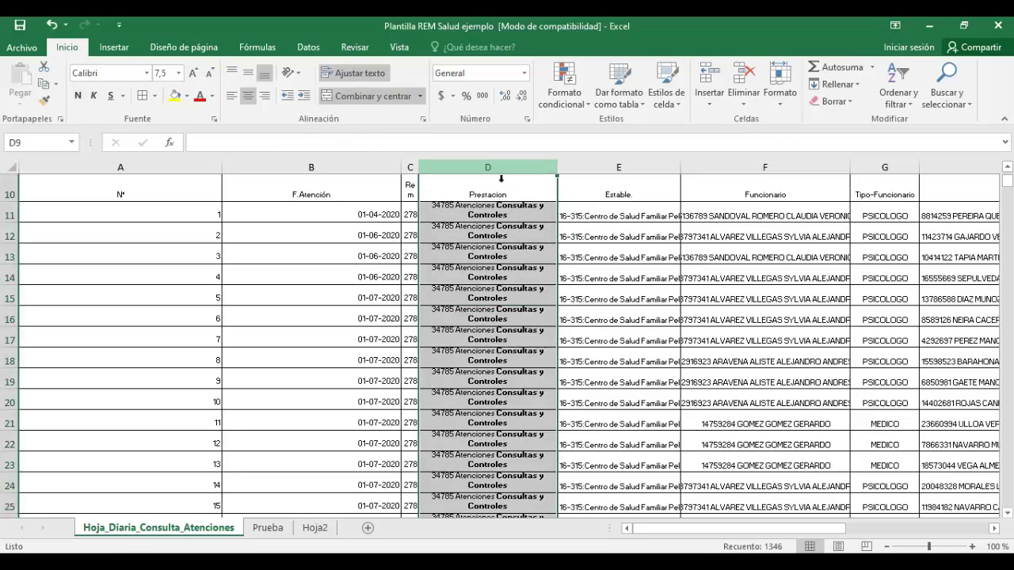
right_click(492, 170)
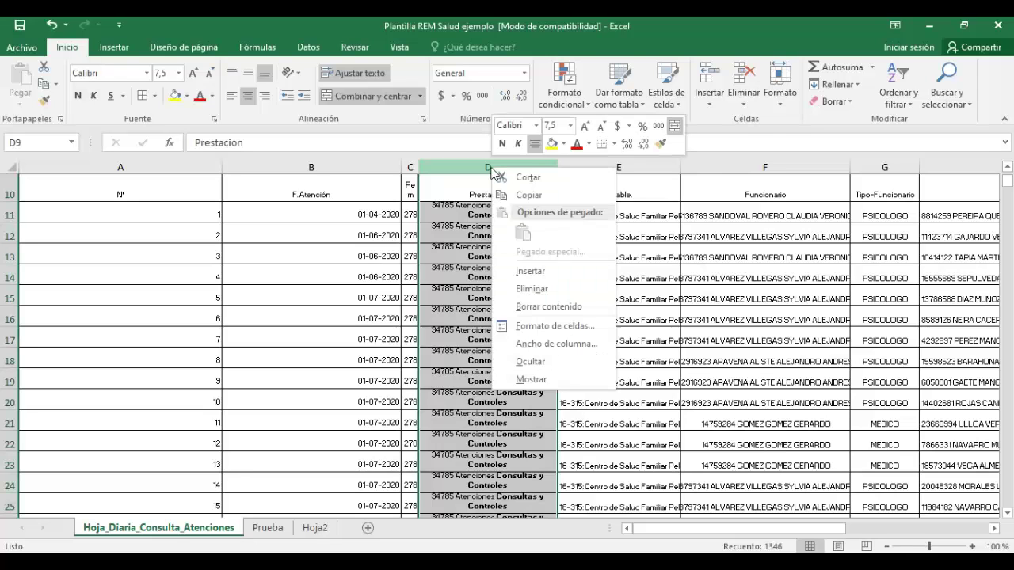
left_click(537, 290)
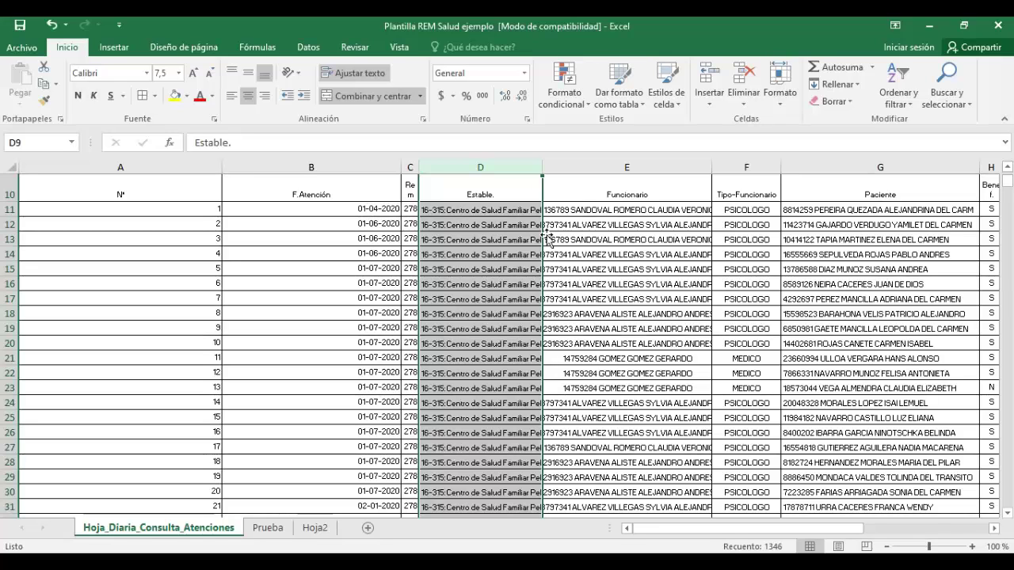
Step: Insert two blank columns between the Paciente and Benef. columns
left_click_drag(737, 533, 707, 524)
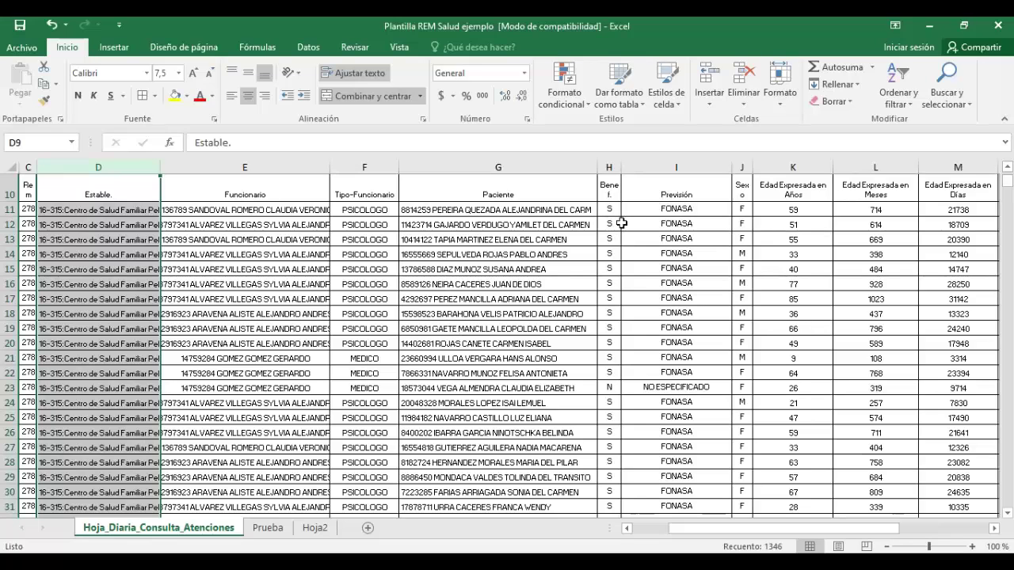
left_click(621, 181)
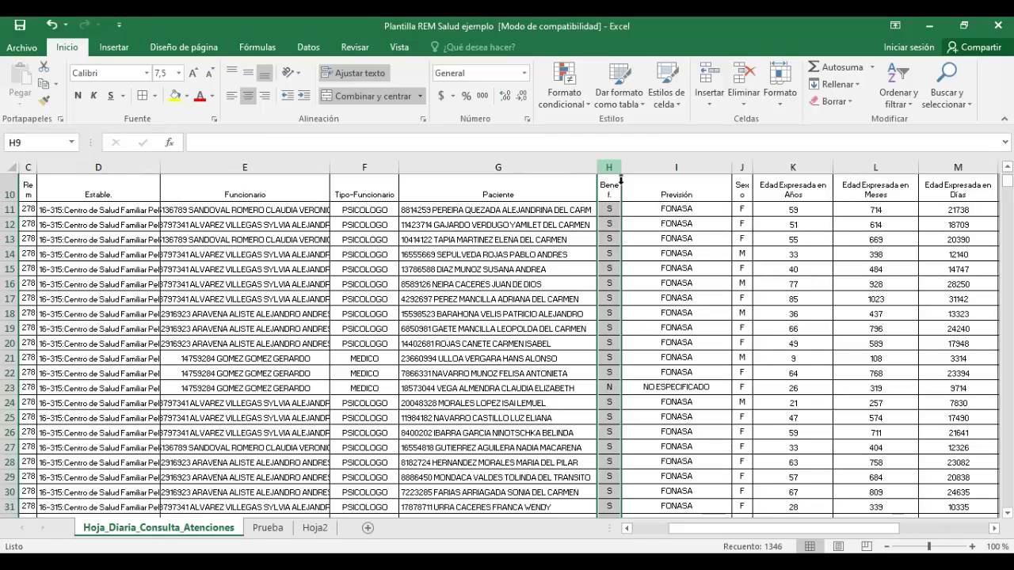
right_click(621, 181)
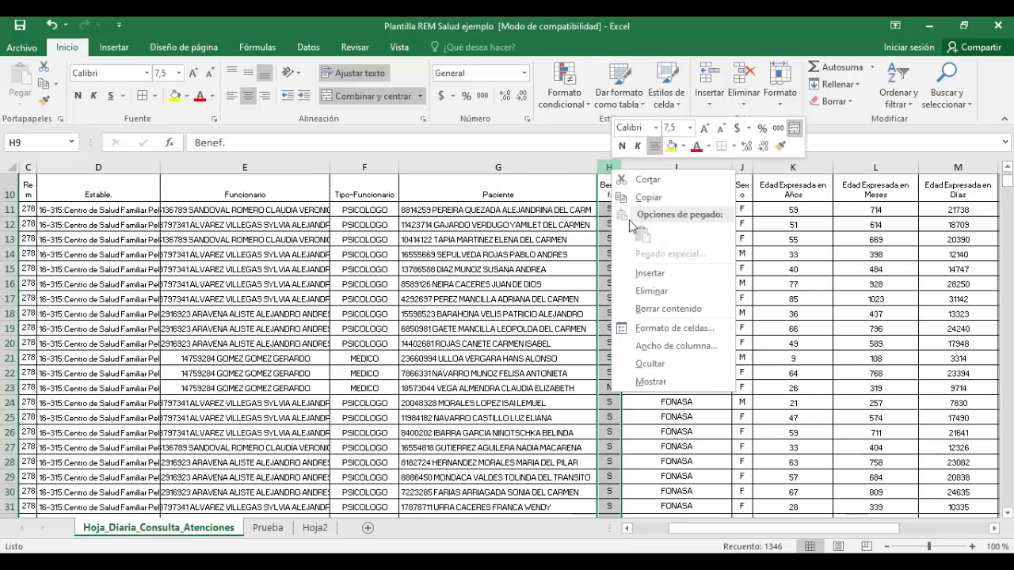
left_click(648, 272)
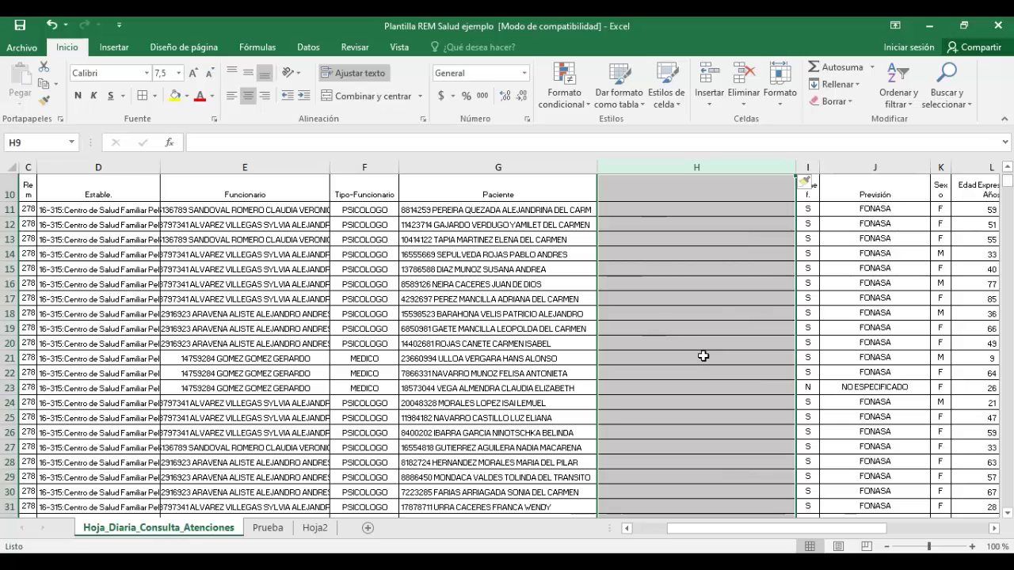
left_click(815, 179)
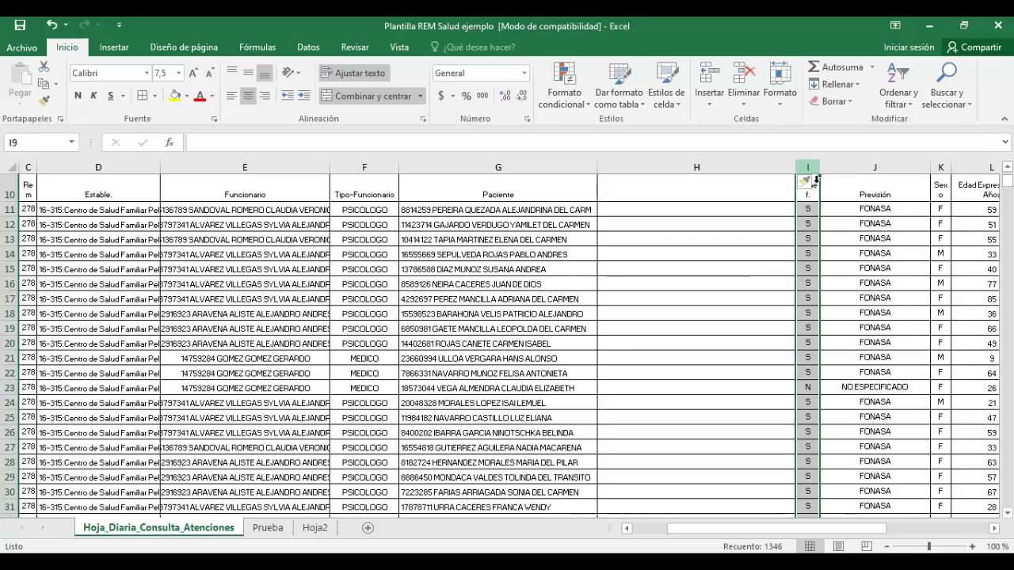
key("ctrl+plus")
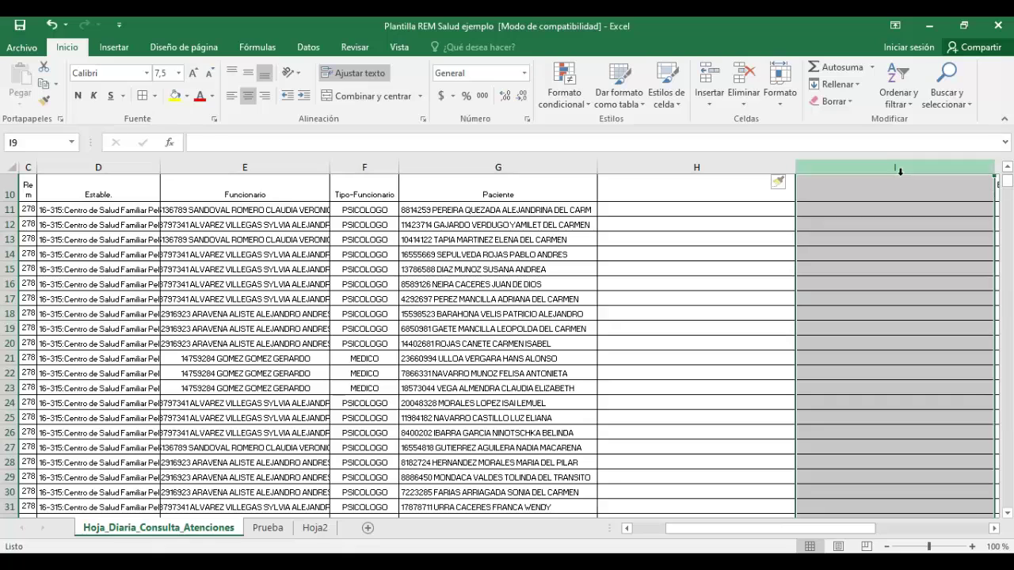
Step: Delete the blank columns H and I
left_click(860, 171)
left_click_drag(860, 171, 759, 175)
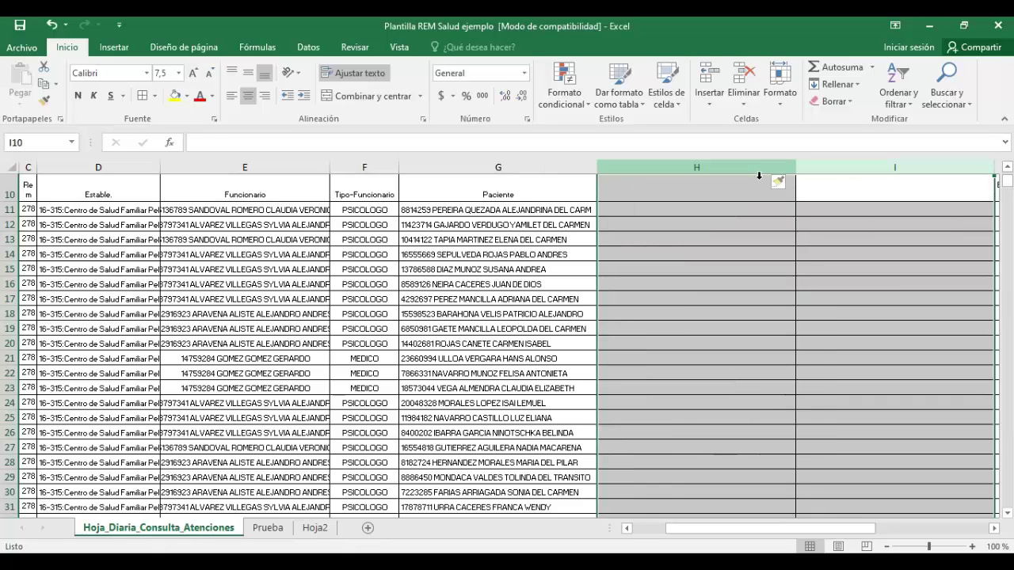
right_click(754, 168)
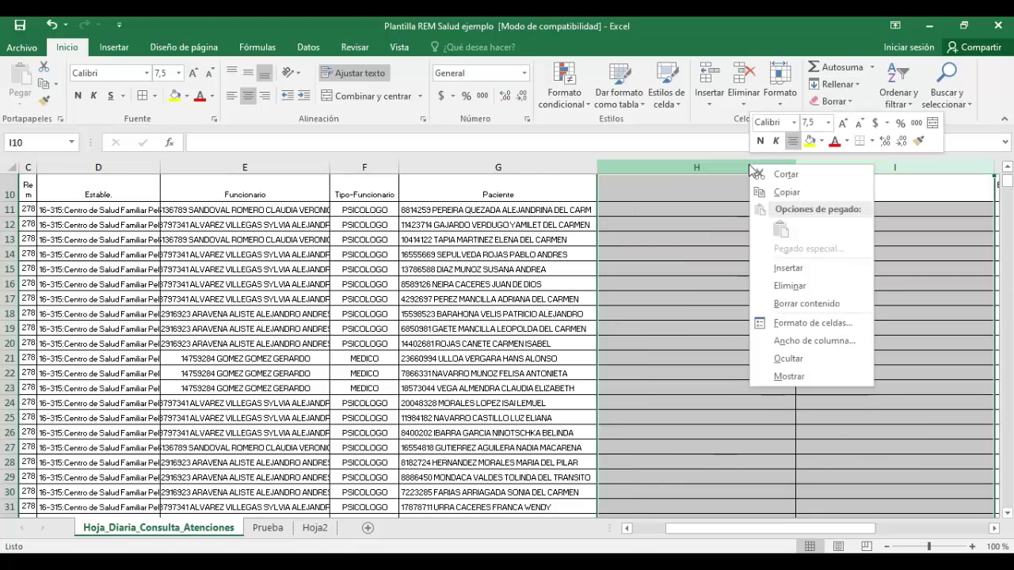
left_click(788, 286)
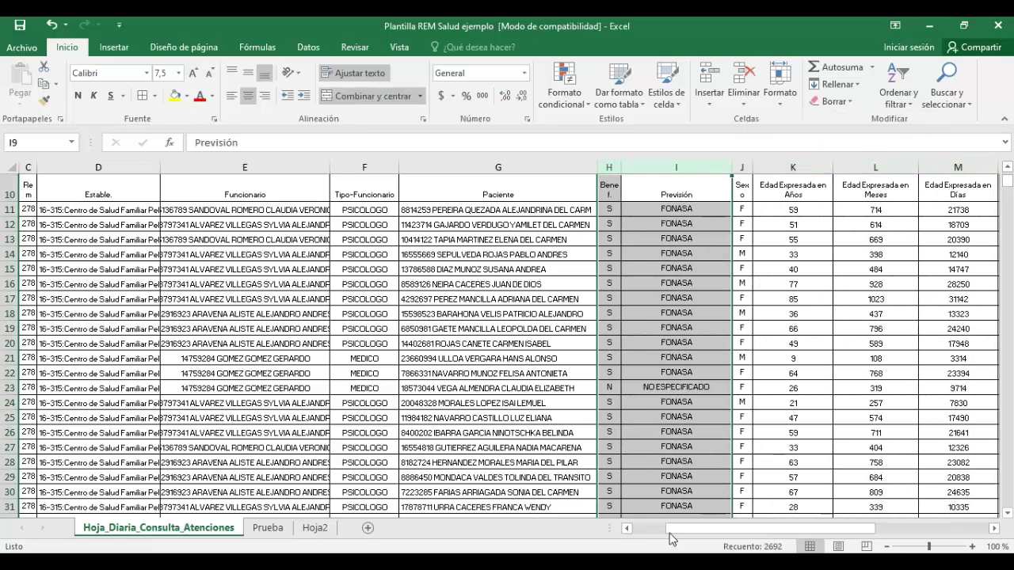
Step: Insert three blank rows above row 13, the record numbered 3
left_click_drag(670, 532, 636, 532)
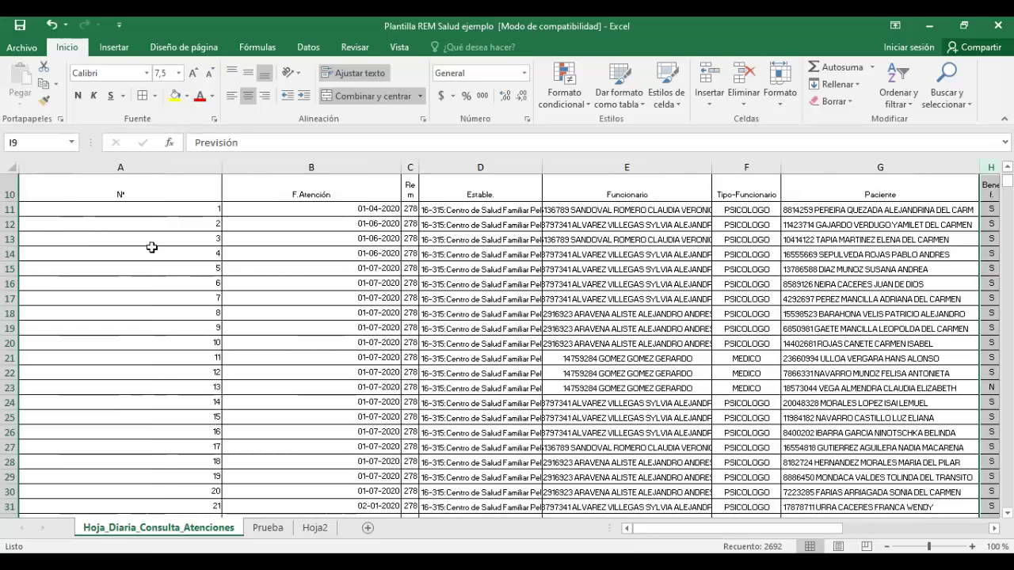
left_click(9, 239)
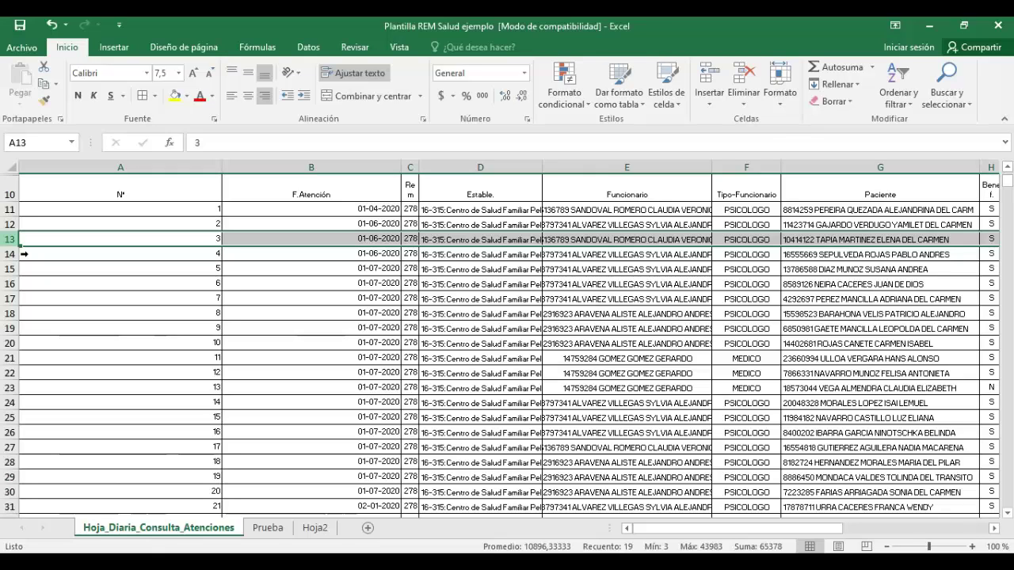
key("ctrl+plus")
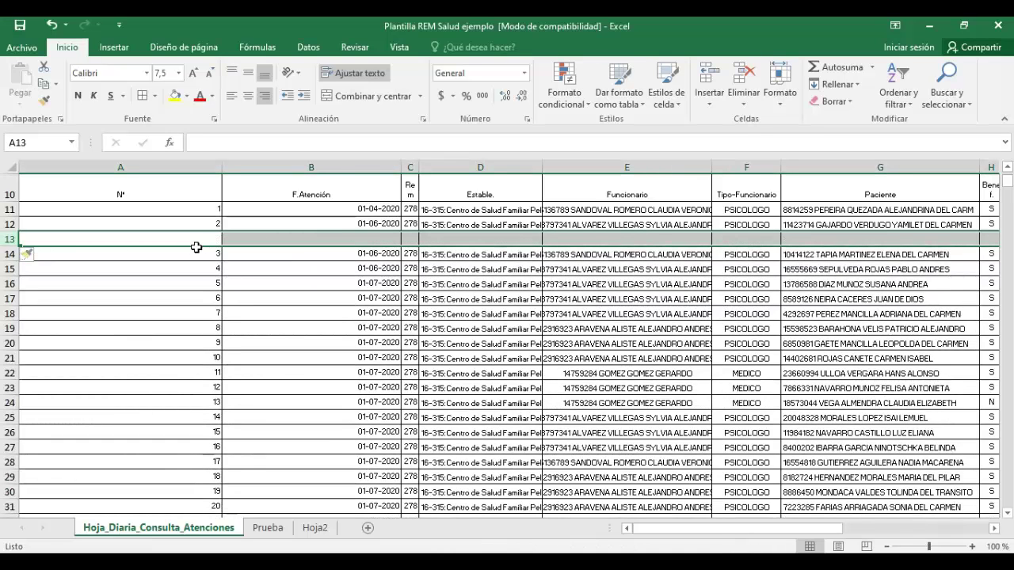
key("ctrl+plus")
key("ctrl+plus")
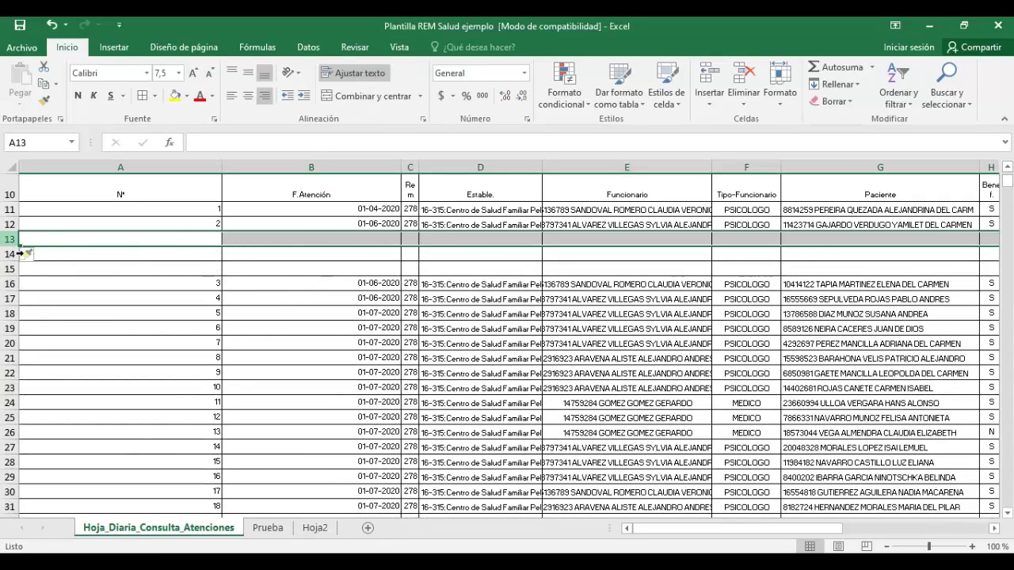
Step: Delete the blank rows 13 to 15
left_click_drag(11, 239, 17, 277)
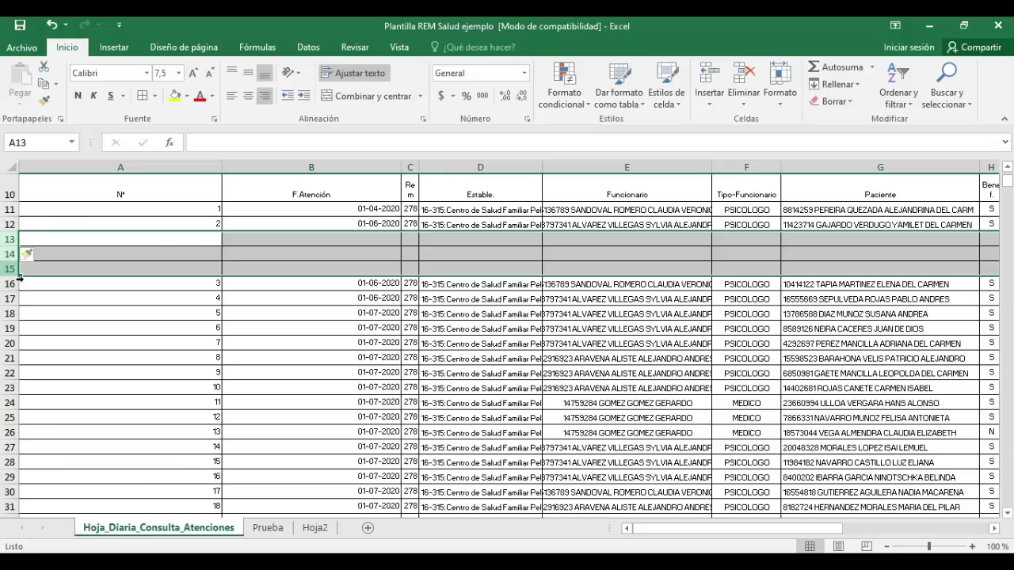
right_click(17, 277)
left_click(63, 393)
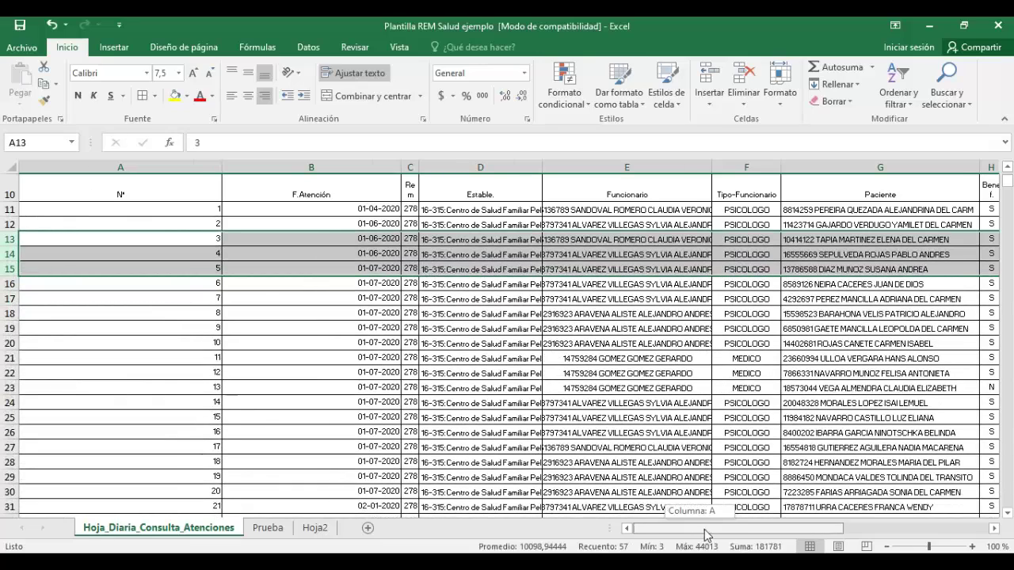
Step: Insert a blank column between the Funcionario and Tipo-Funcionario columns
left_click_drag(704, 529, 735, 531)
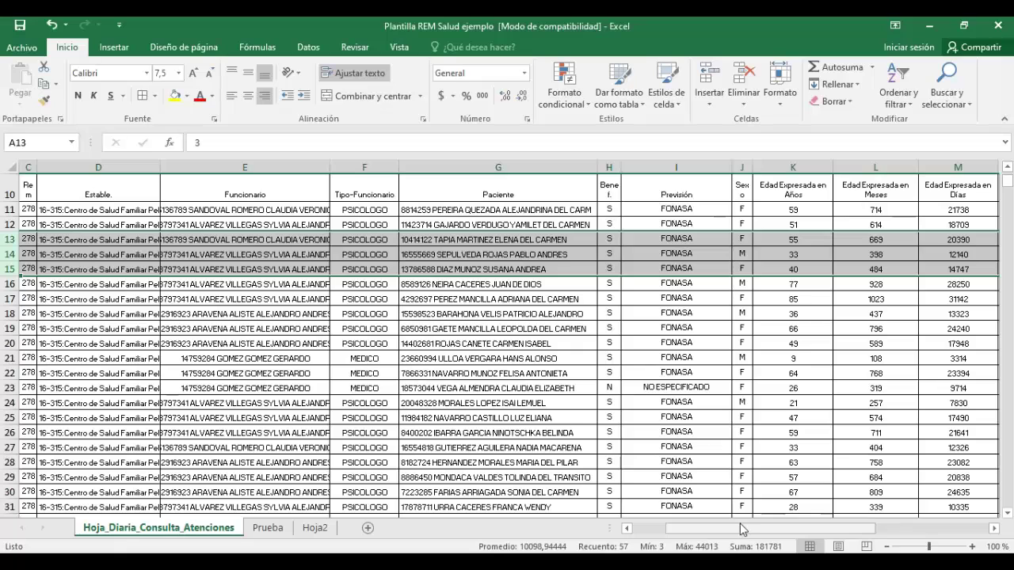
left_click(472, 212)
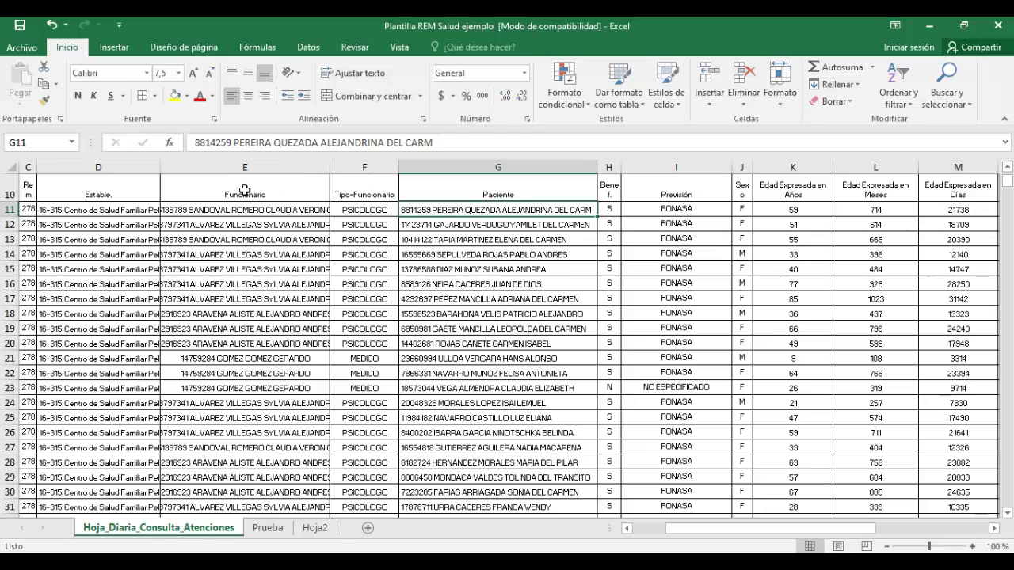
left_click(245, 191)
left_click(248, 215)
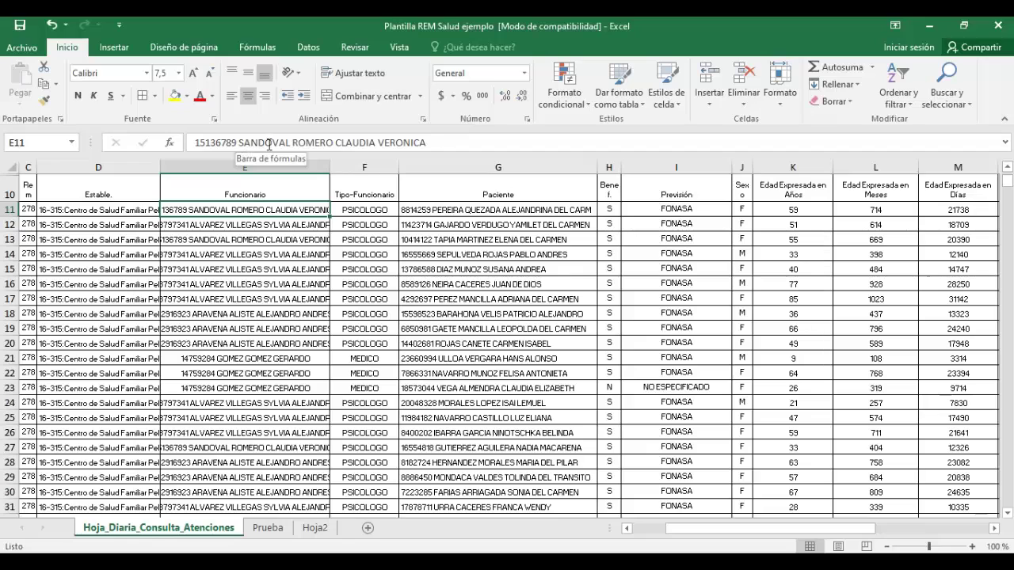
left_click(364, 184)
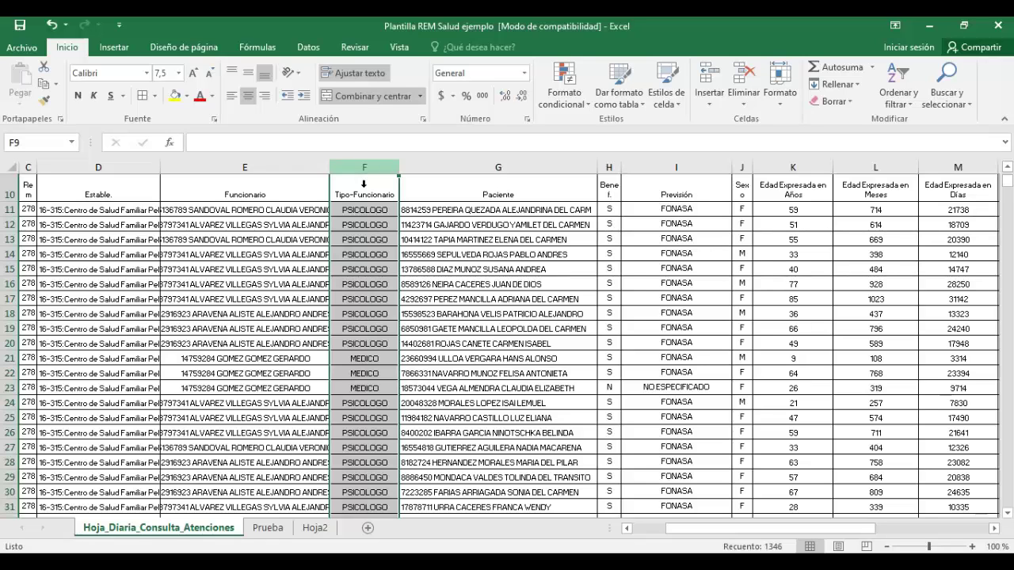
key("ctrl+plus")
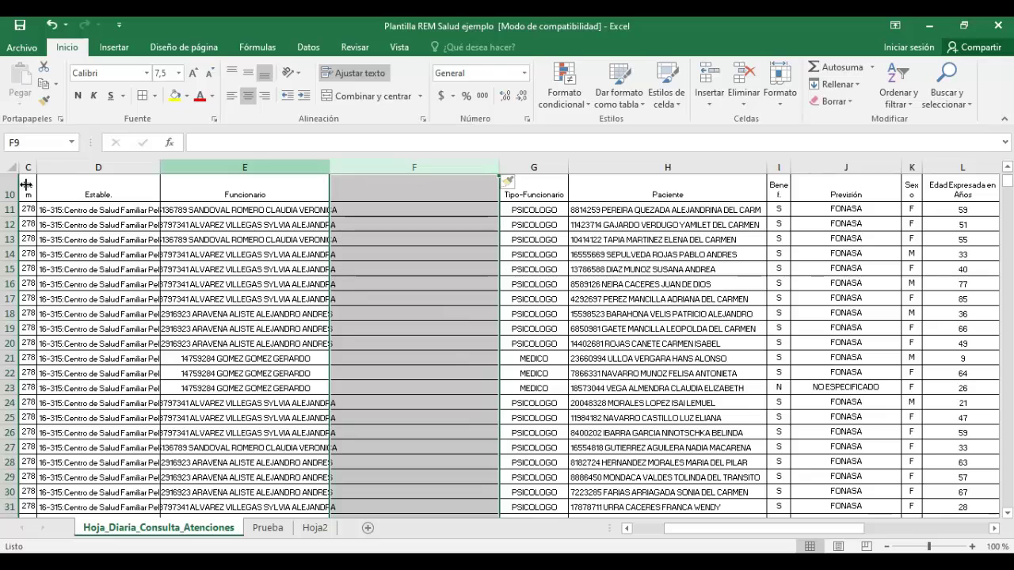
Step: Start Text to Columns on the Funcionario column E and set the original data type to fixed width (De ancho fijo)
left_click(238, 180)
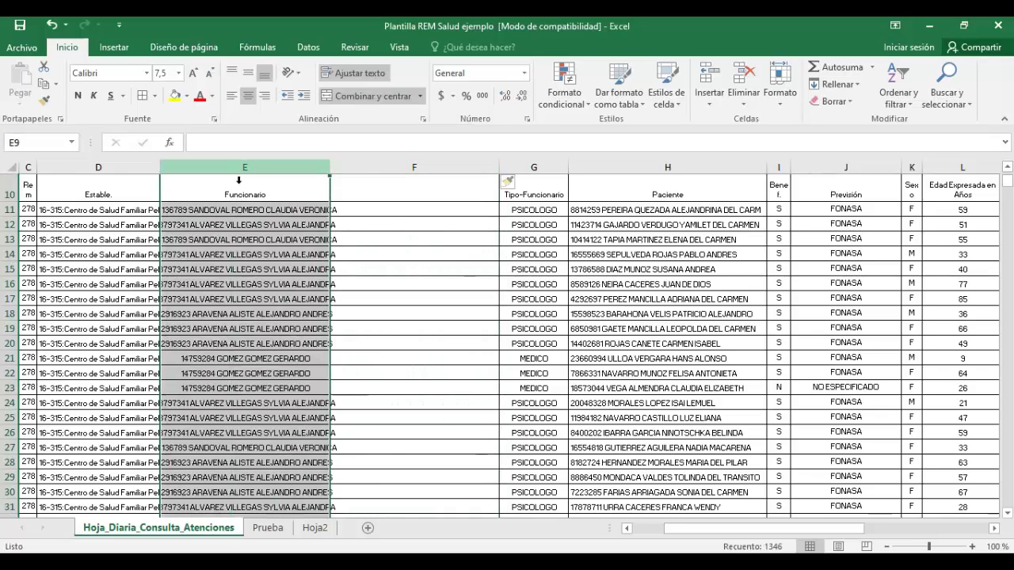
left_click(308, 49)
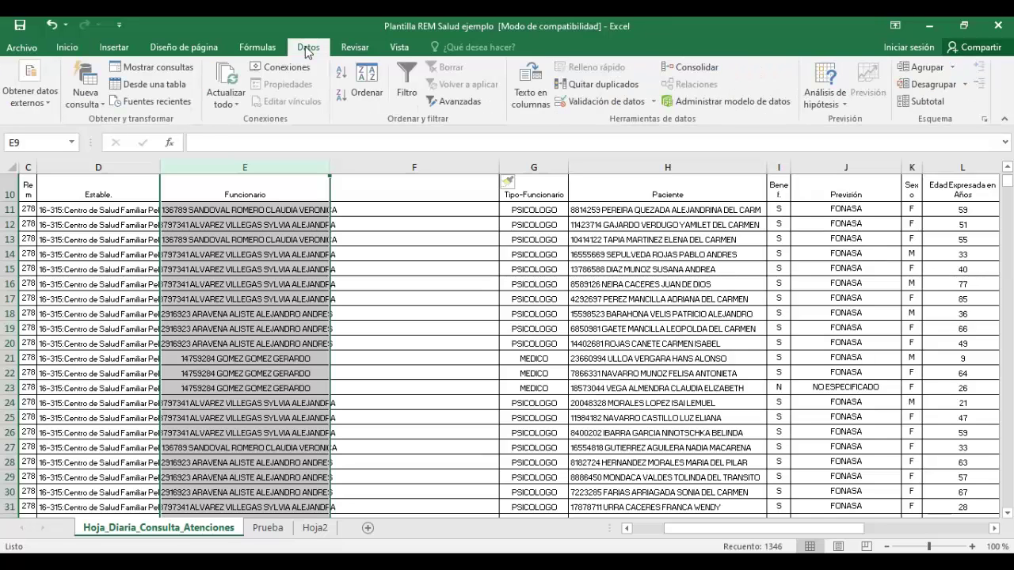
left_click(529, 87)
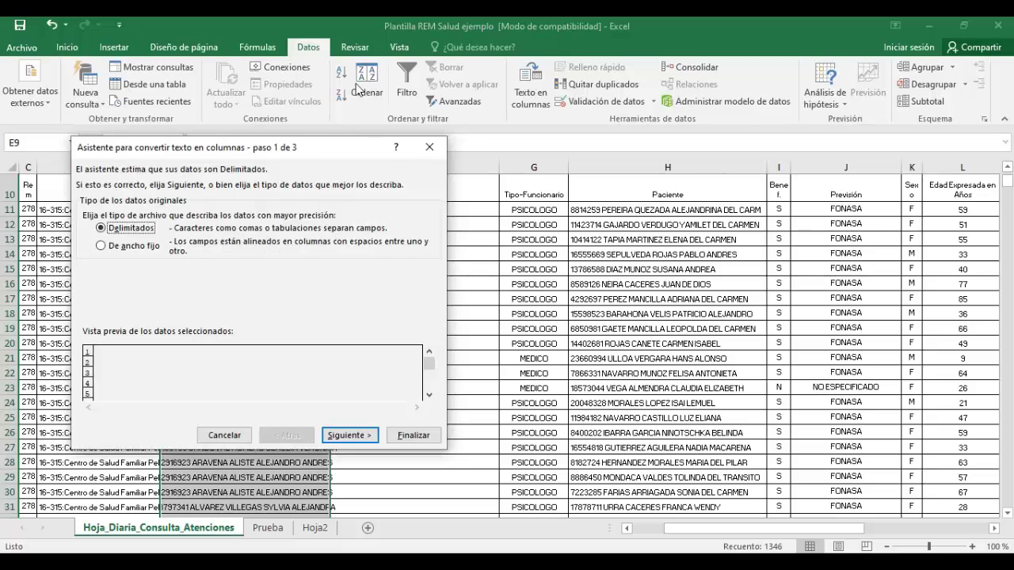
left_click_drag(311, 153, 450, 153)
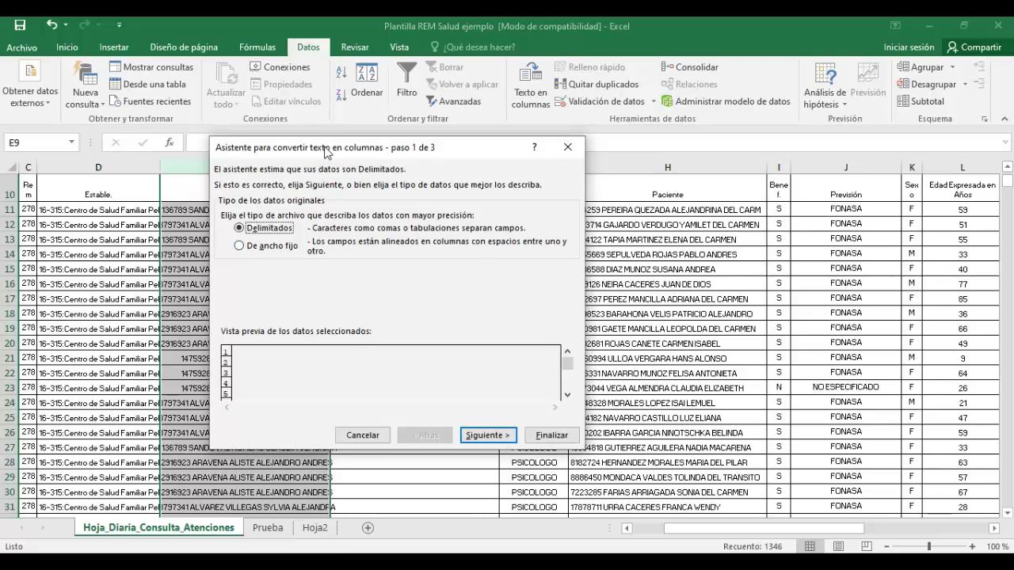
left_click_drag(317, 153, 351, 153)
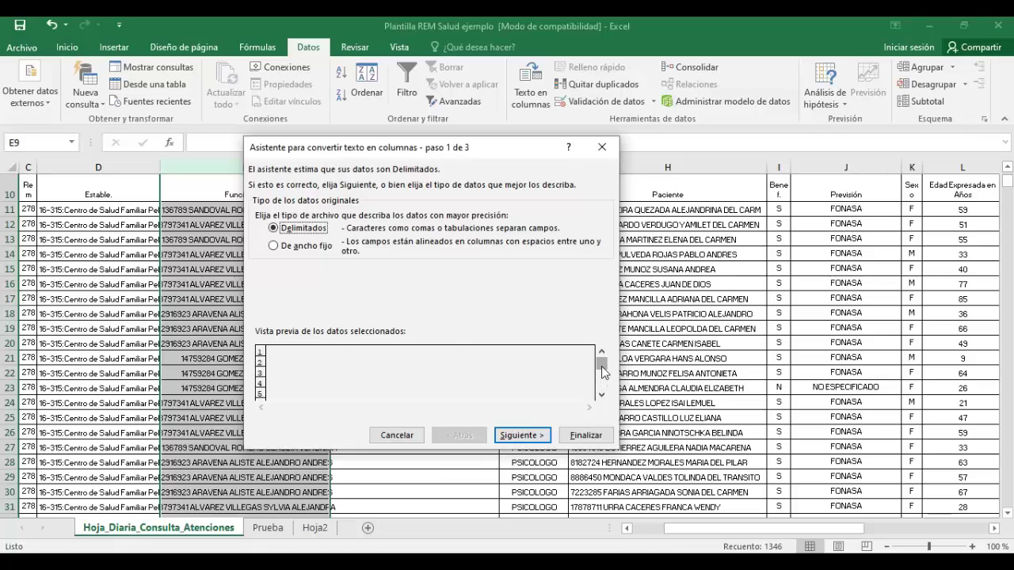
left_click_drag(602, 366, 602, 377)
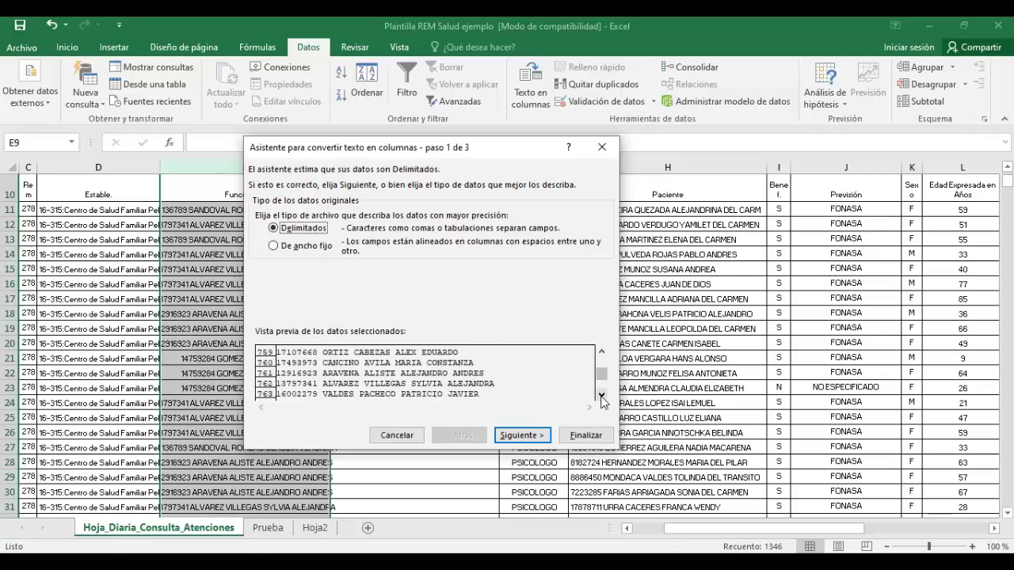
left_click(602, 352)
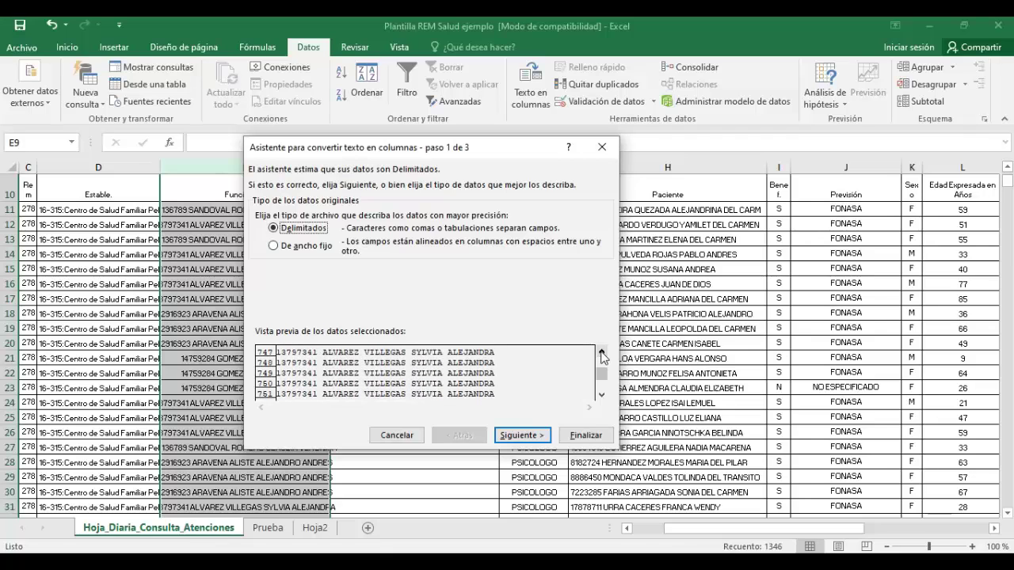
left_click_drag(602, 374, 605, 362)
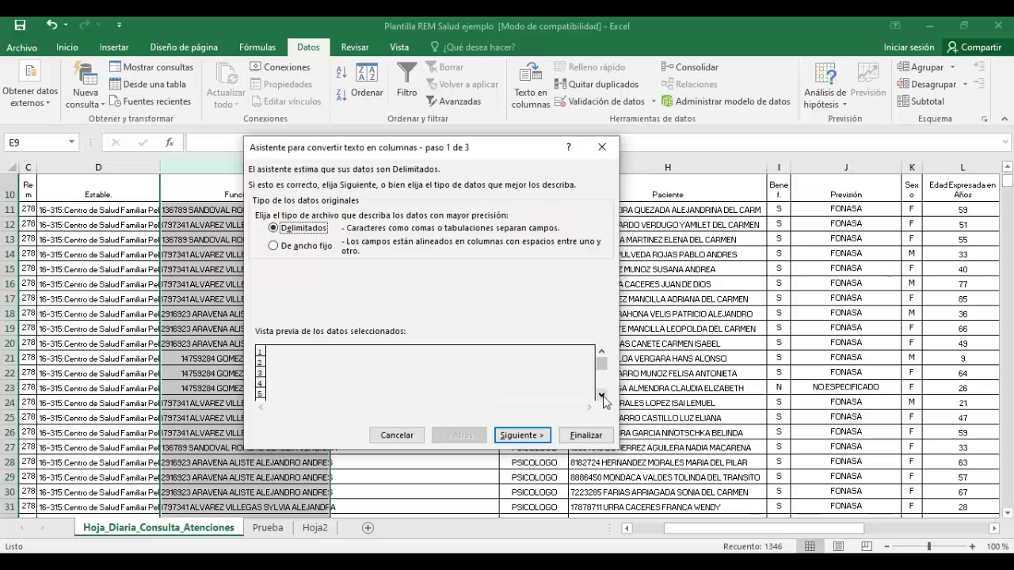
left_click(602, 394)
left_click(602, 395)
left_click(602, 395)
left_click(603, 395)
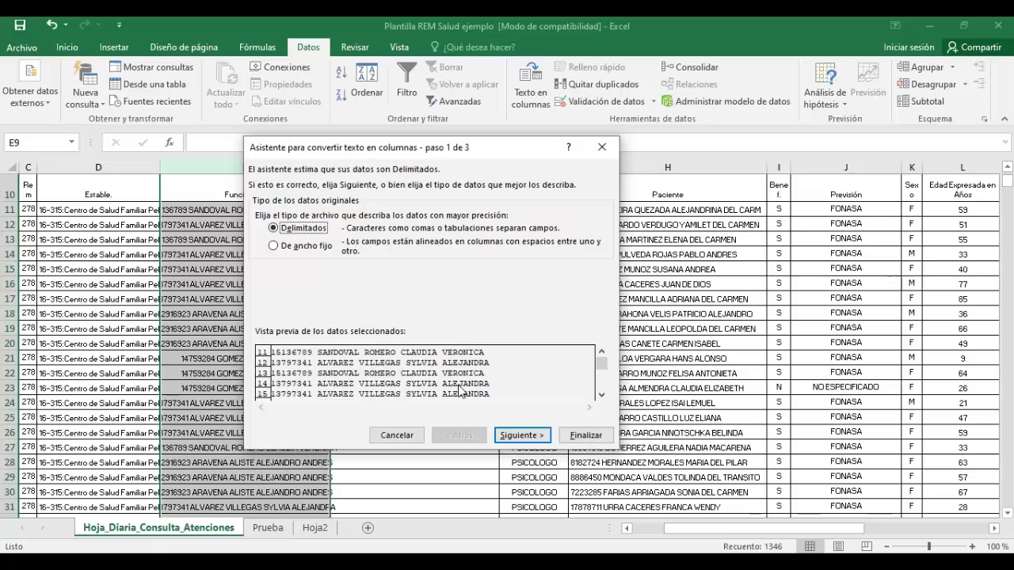
left_click(287, 246)
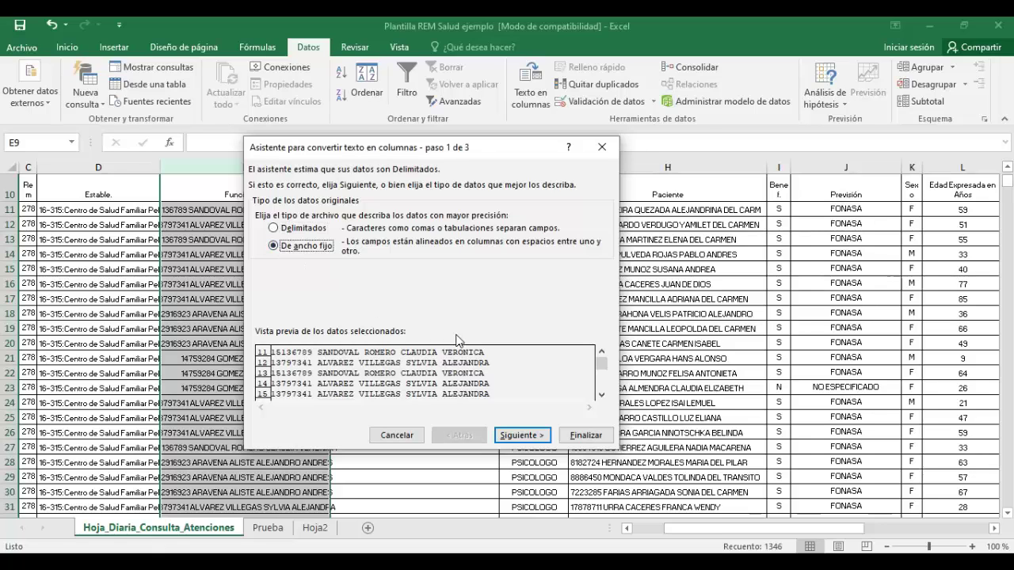
left_click(522, 436)
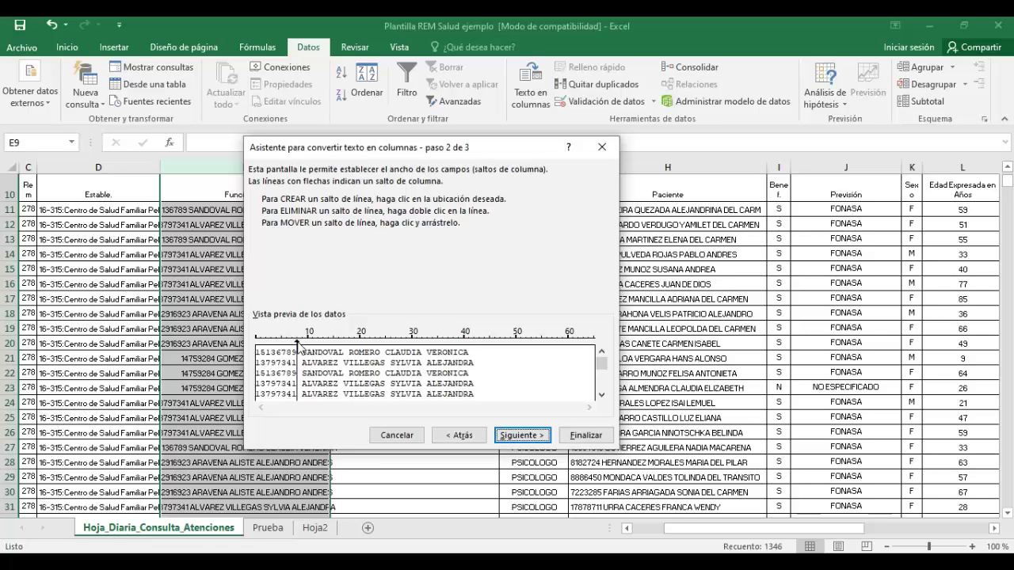
Step: Set the column break at position 8, between the ID number and the name, and continue to the column data format settings
left_click_drag(297, 345, 303, 347)
left_click(297, 345)
double_click(299, 346)
left_click(536, 445)
left_click_drag(462, 149, 725, 154)
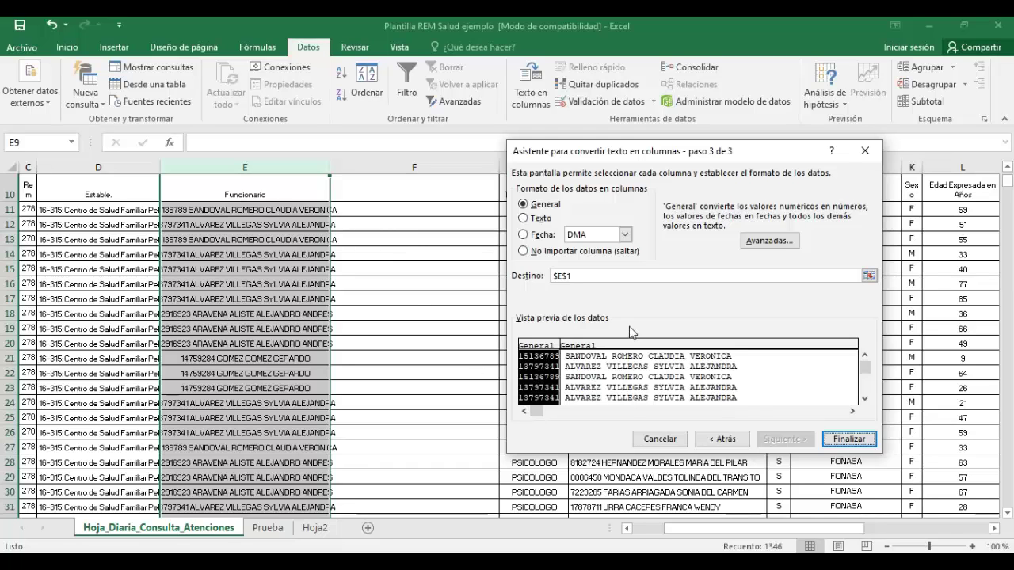
Step: Finish splitting column E with the General format, replacing the existing data, and head the two resulting columns RUT and FUNCIONARIO
left_click(837, 441)
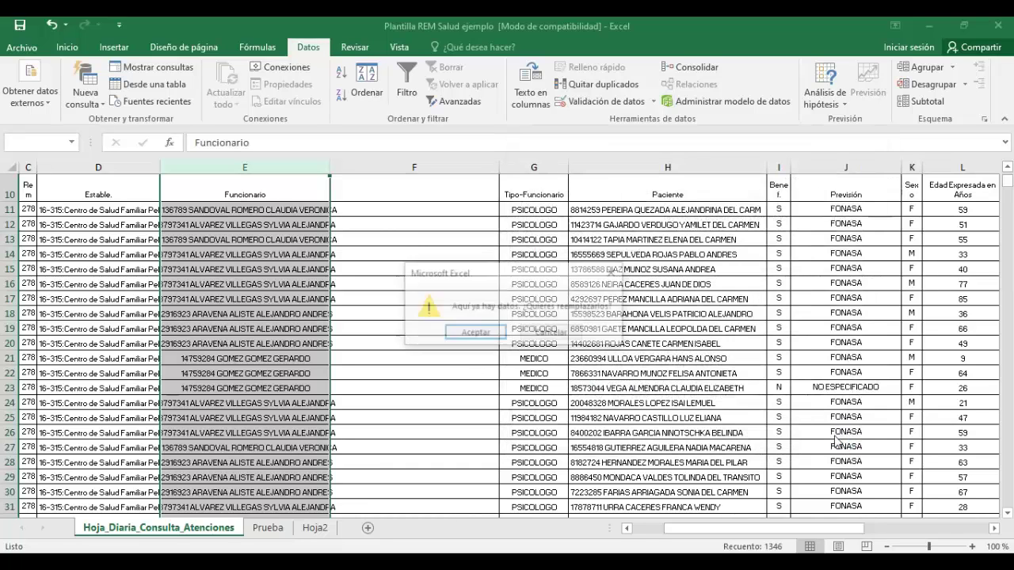
left_click(474, 338)
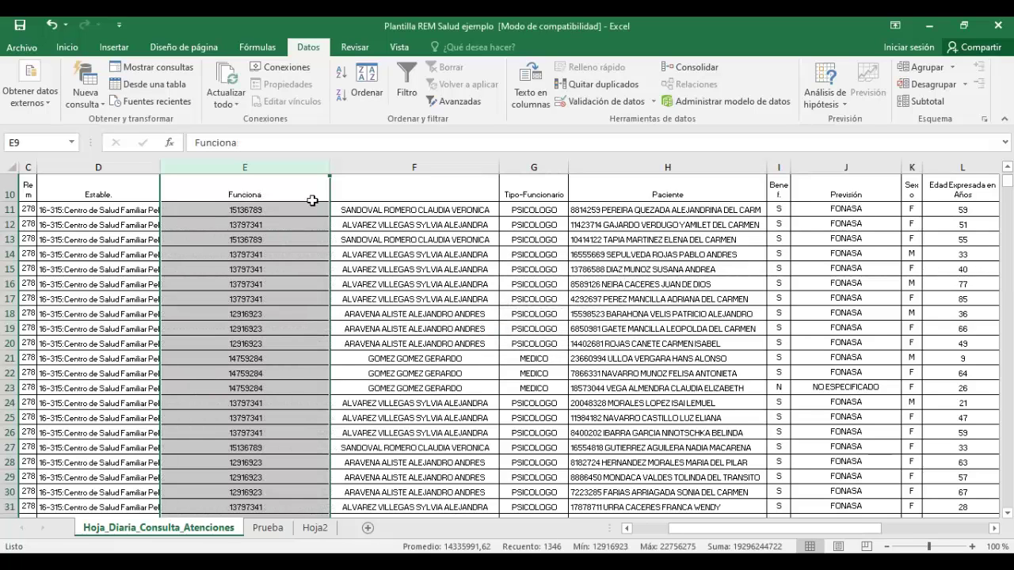
left_click(271, 201)
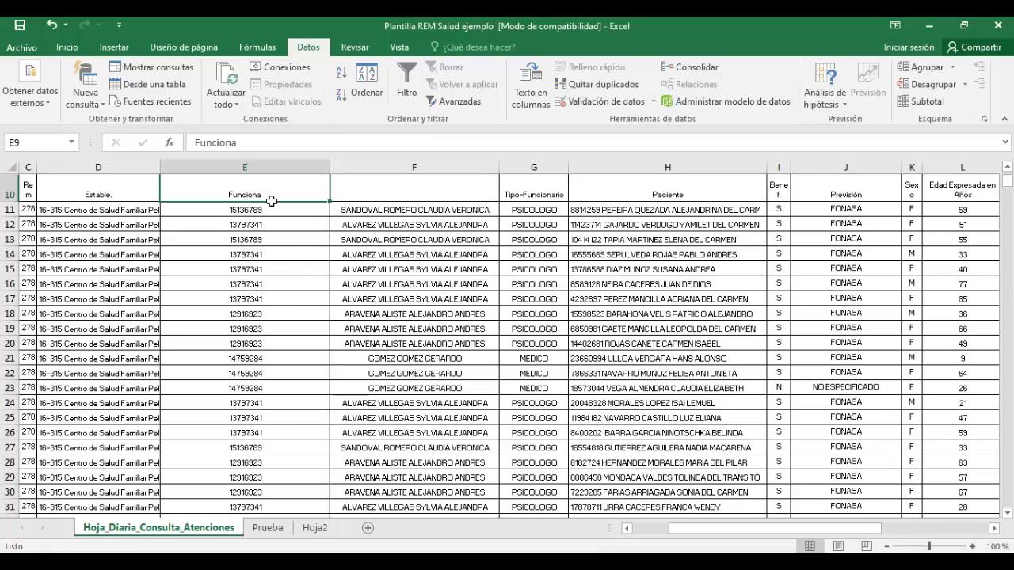
type("RUT")
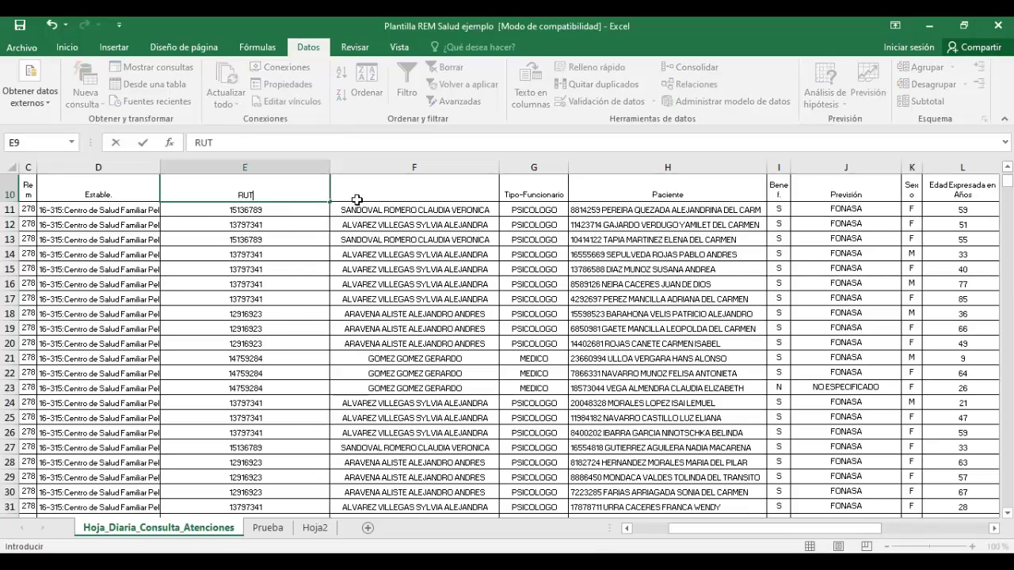
left_click(357, 200)
type("FUNCIONARIO")
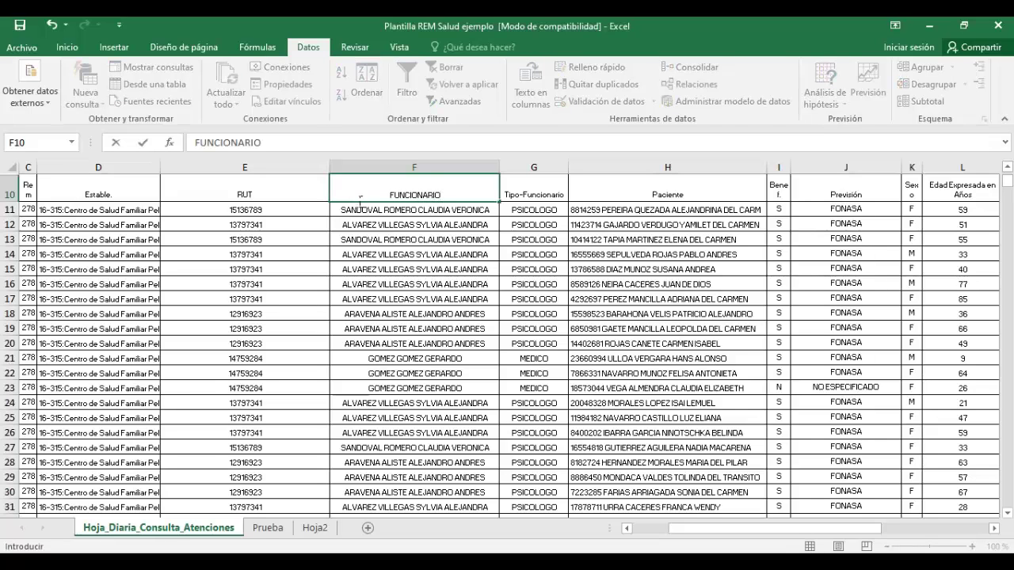
Step: Insert two blank columns between the Estable. and RUT columns, and widen the Estable. column until its full text fits
left_click(310, 194)
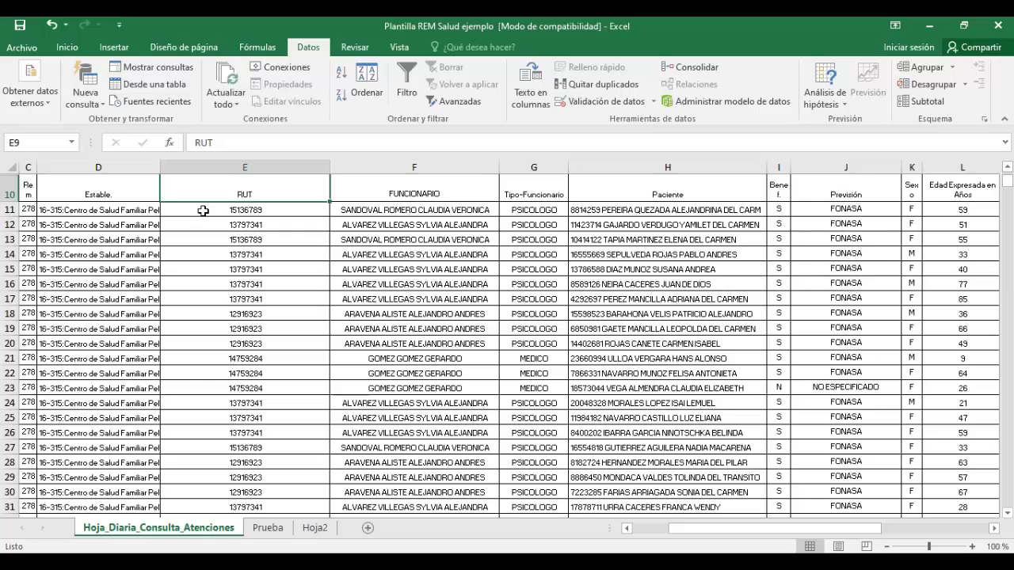
key("ctrl+plus")
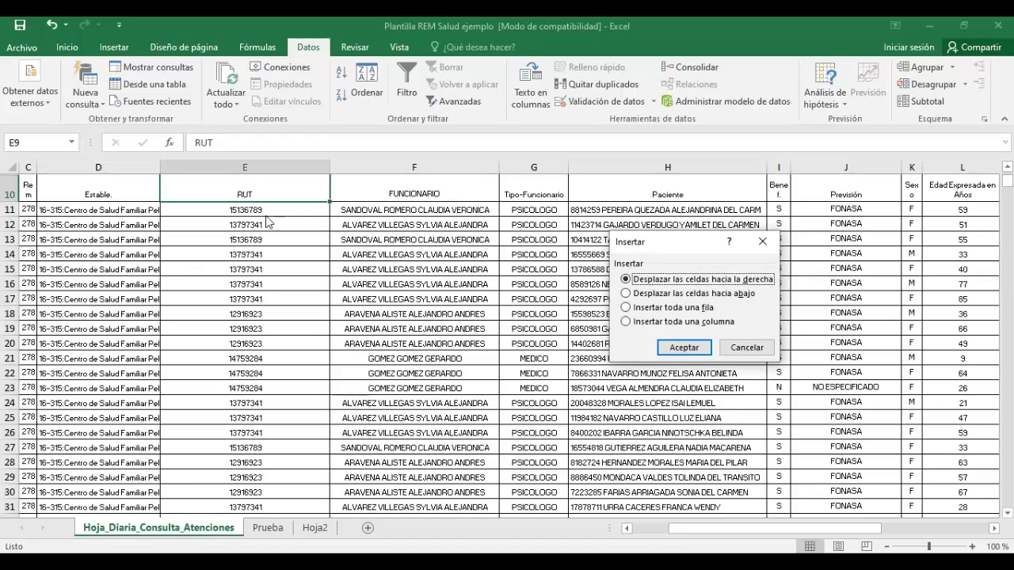
left_click(659, 323)
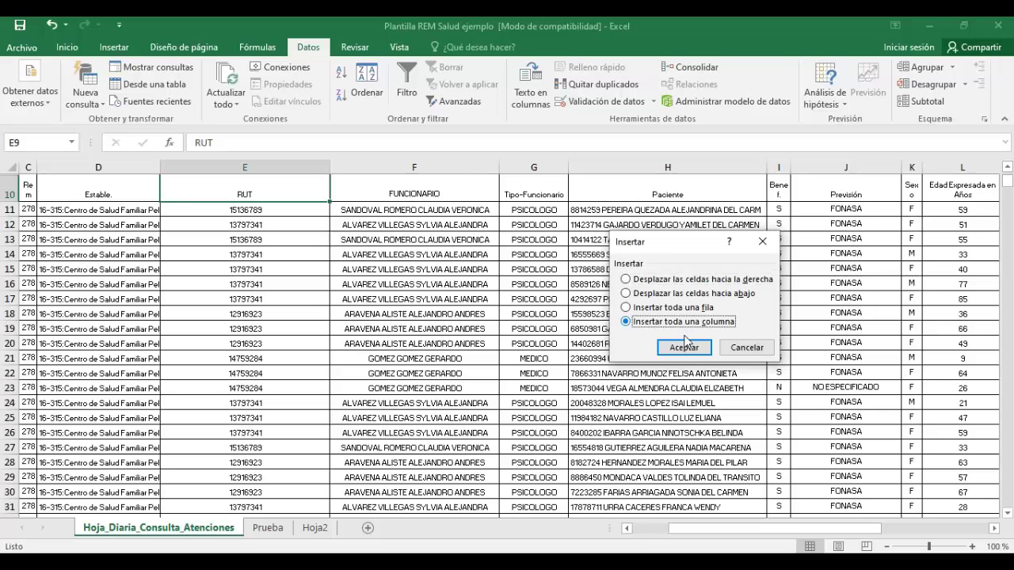
left_click(683, 347)
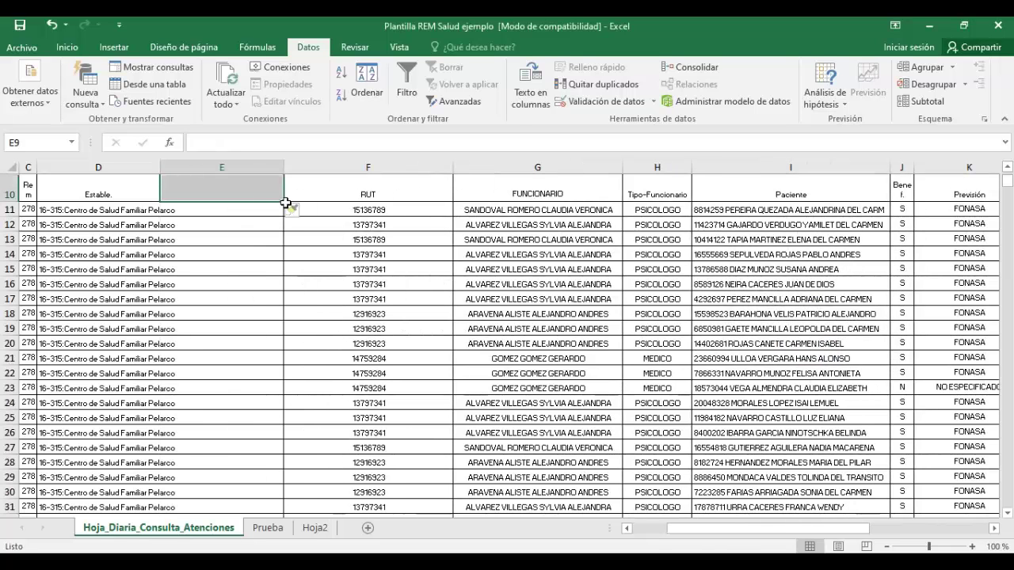
left_click(358, 197)
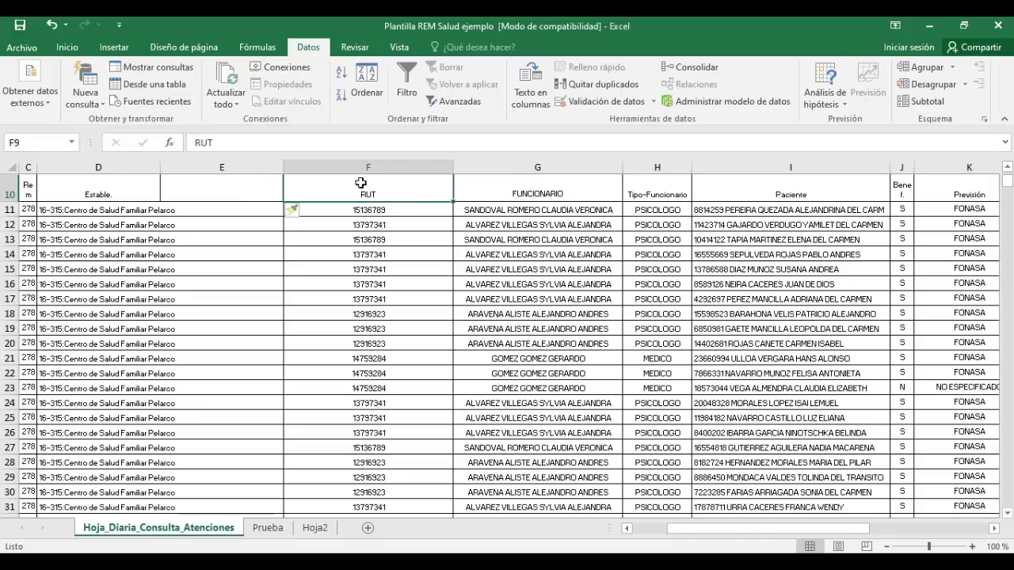
left_click(363, 168)
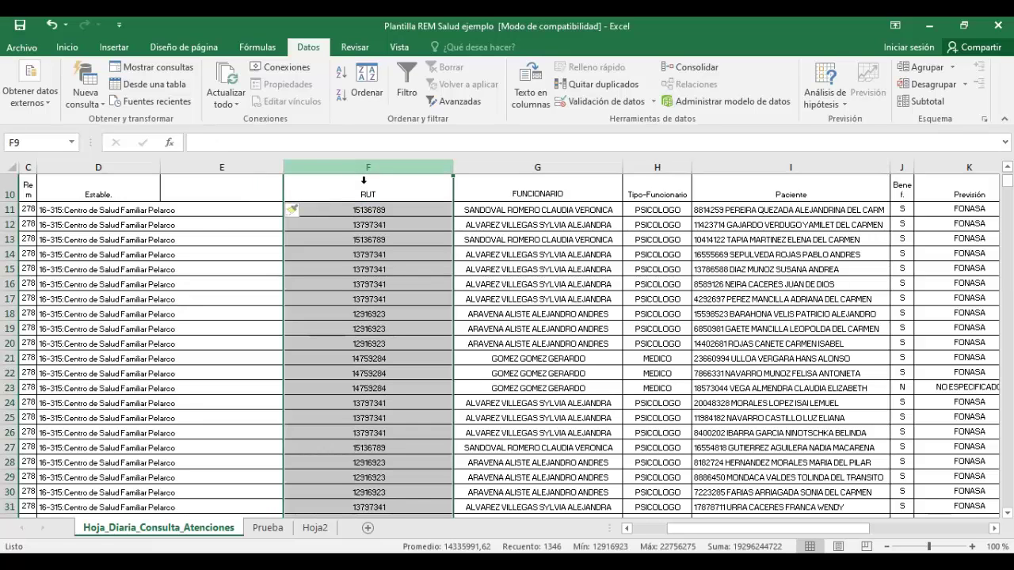
key("ctrl+plus")
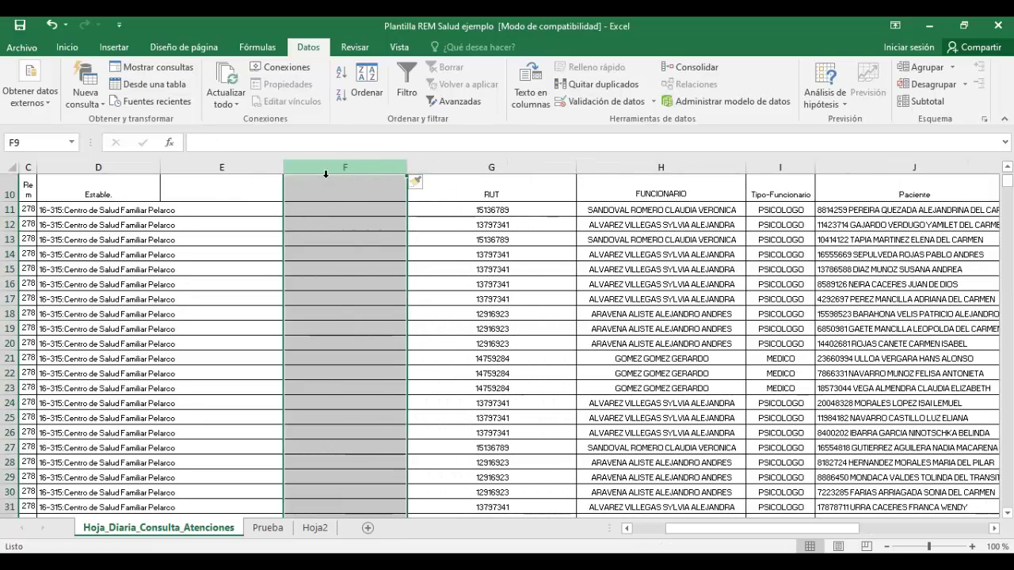
left_click_drag(166, 173, 189, 173)
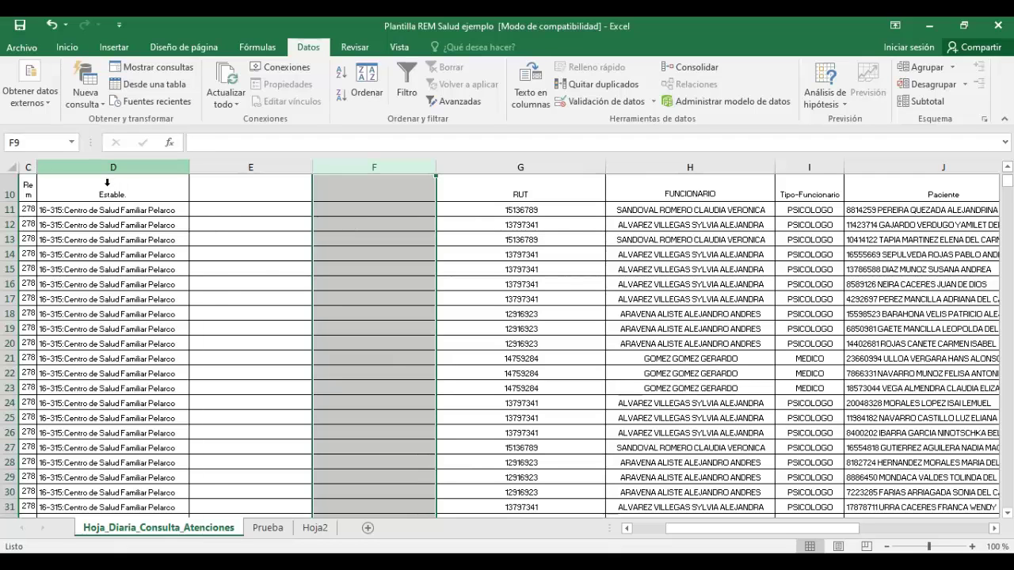
Step: Start Text to Columns on the Estable. column D with the delimited (Delimitados) data type and continue to the separator settings
left_click(102, 176)
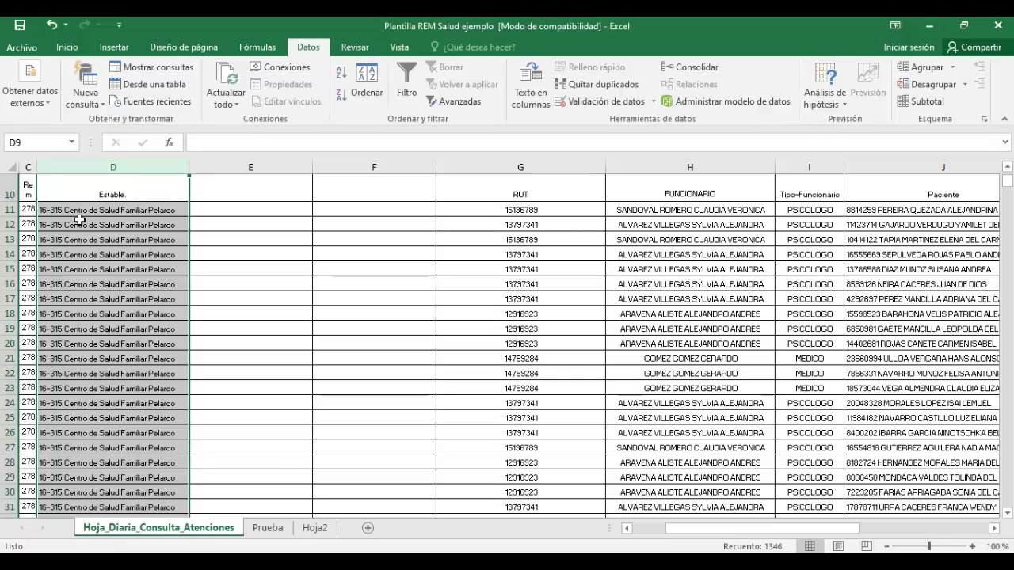
left_click(523, 97)
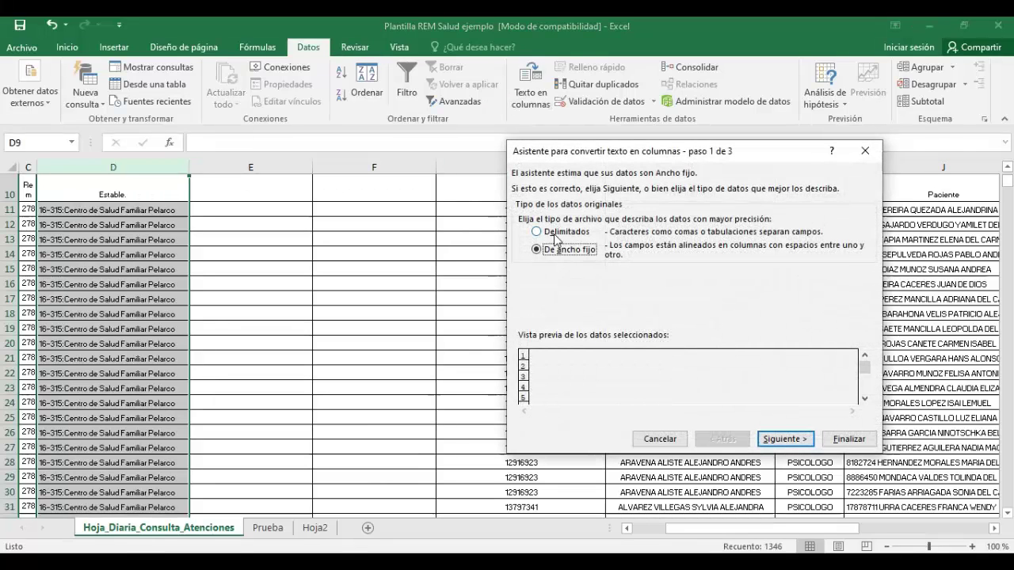
left_click(553, 235)
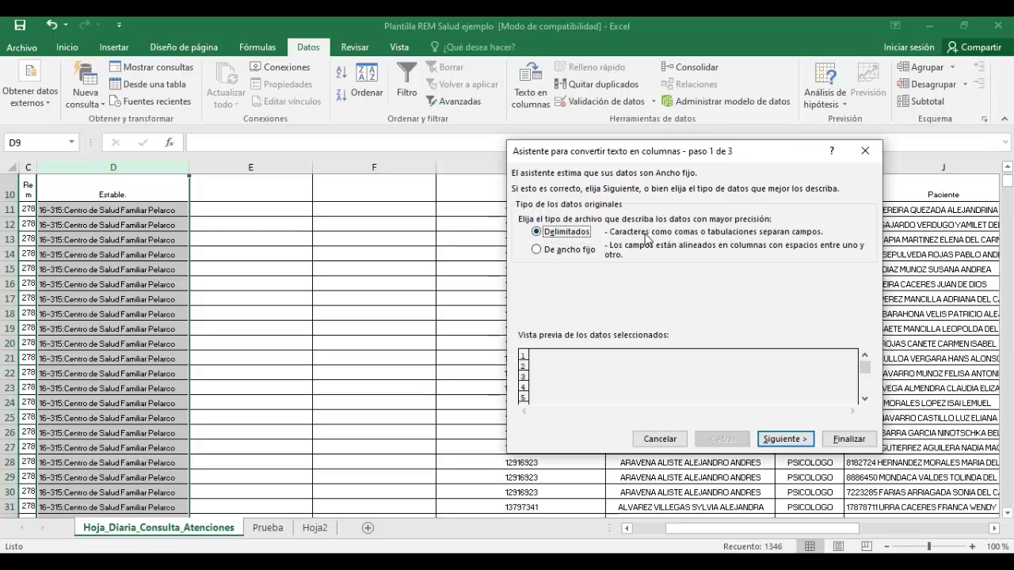
left_click(784, 440)
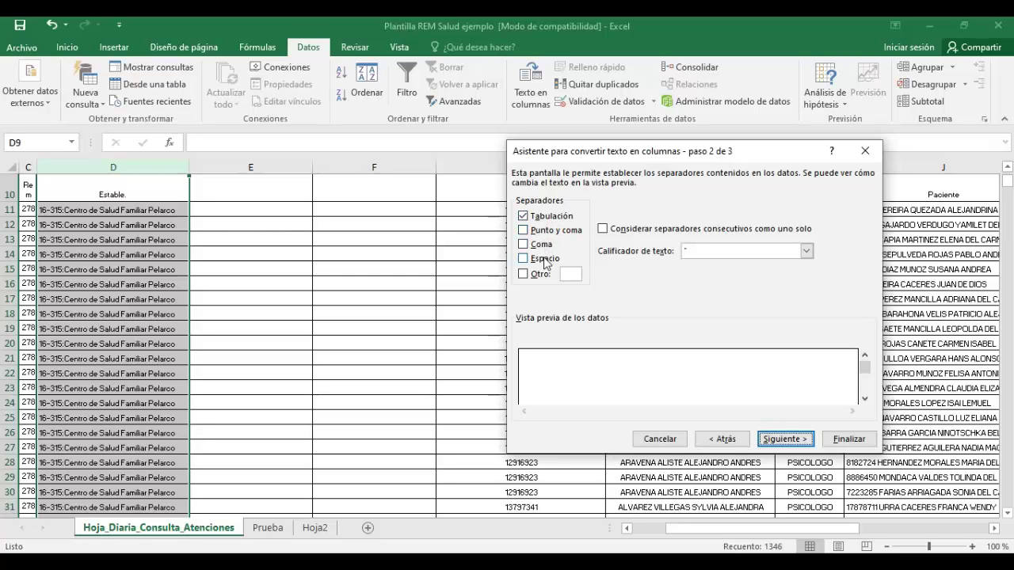
Step: Turn off the Tabulación separator, try a hyphen as the custom separator, replace it with a colon (:) and continue to the column formats
left_click(523, 216)
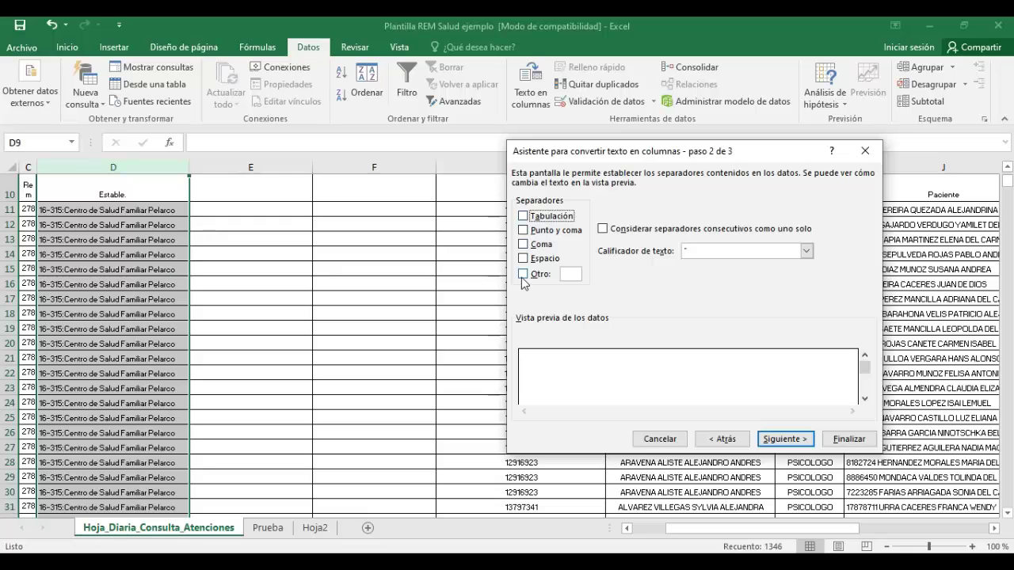
left_click(523, 276)
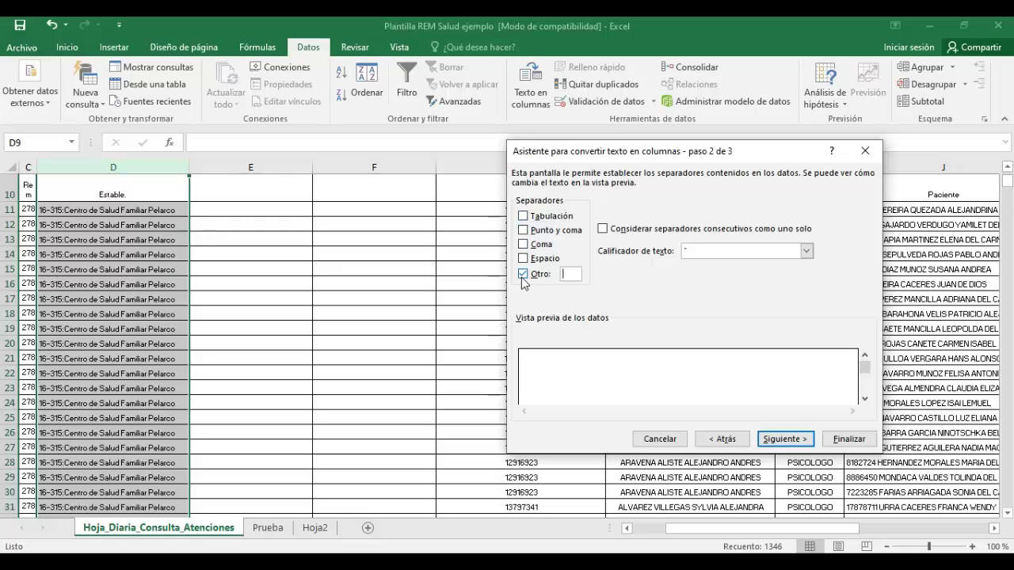
left_click(865, 399)
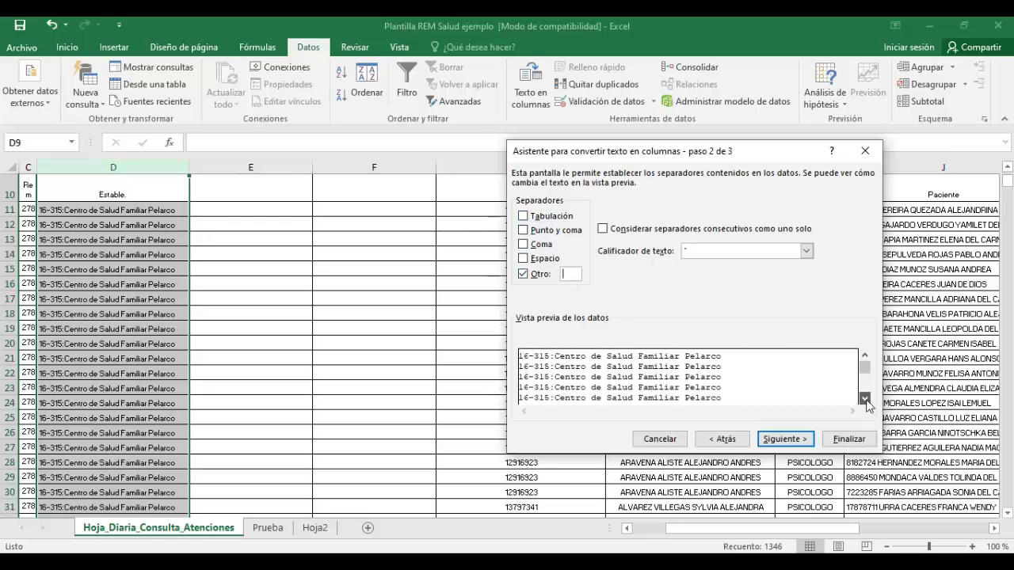
type("-")
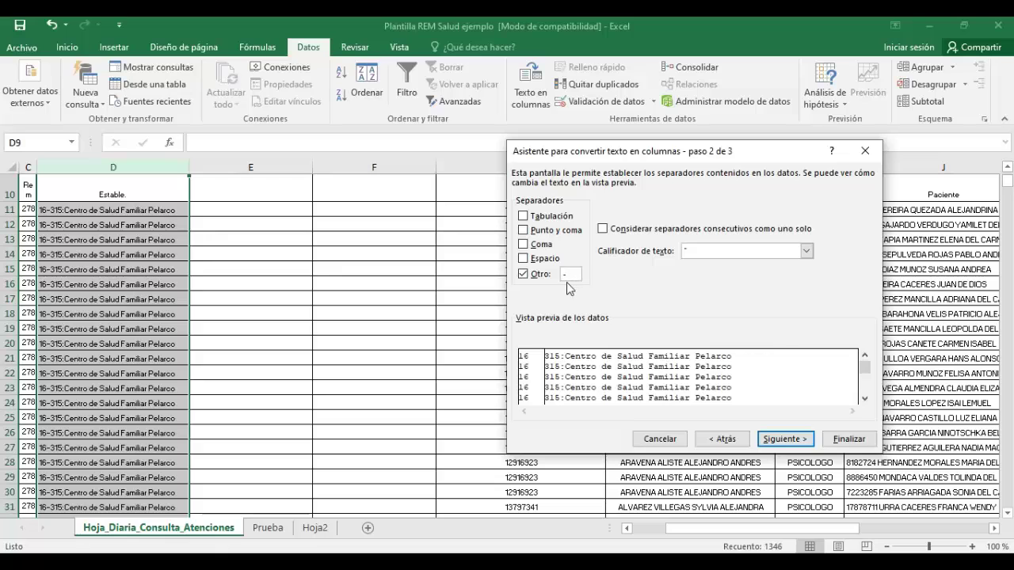
key("BackSpace")
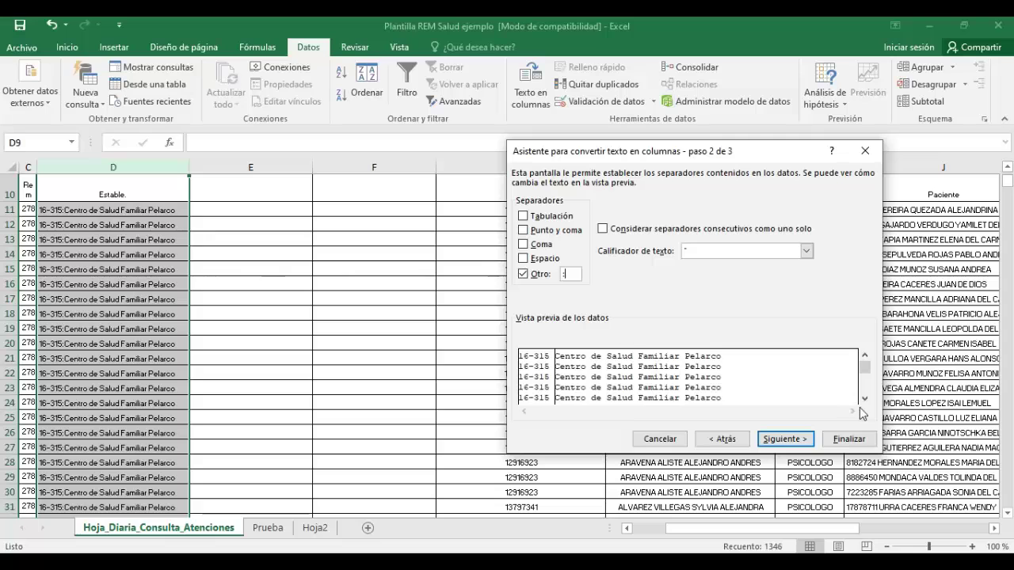
left_click(785, 439)
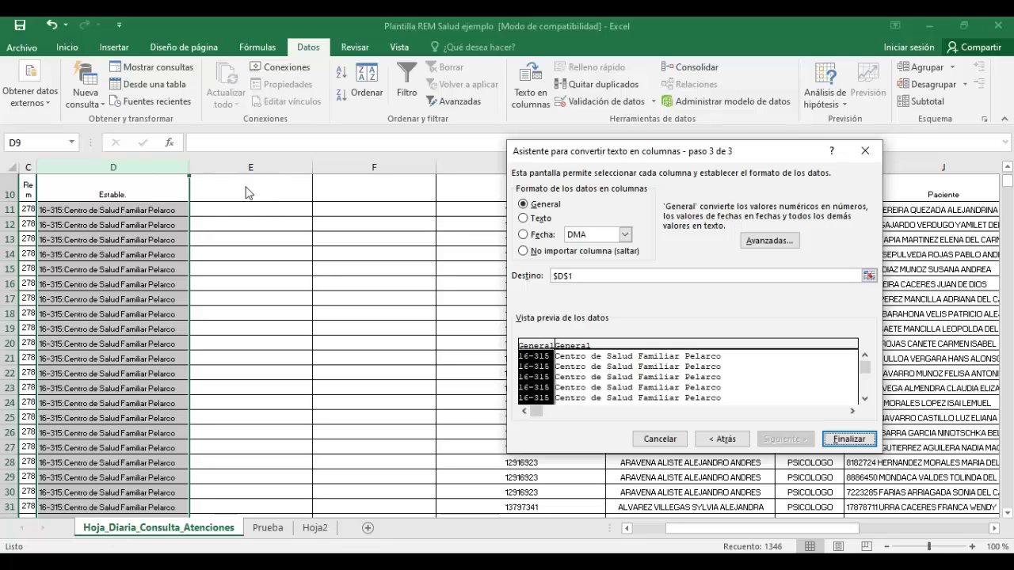
Step: Complete the Estable. split with destination $E$1, replacing the existing data, and fit column E's width to its contents
left_click(569, 280)
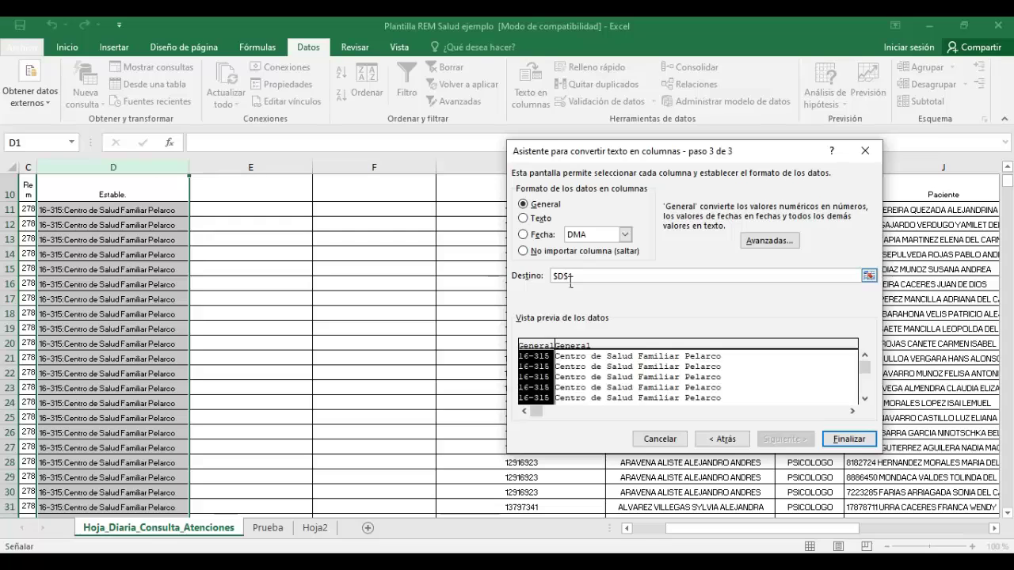
key("BackSpace")
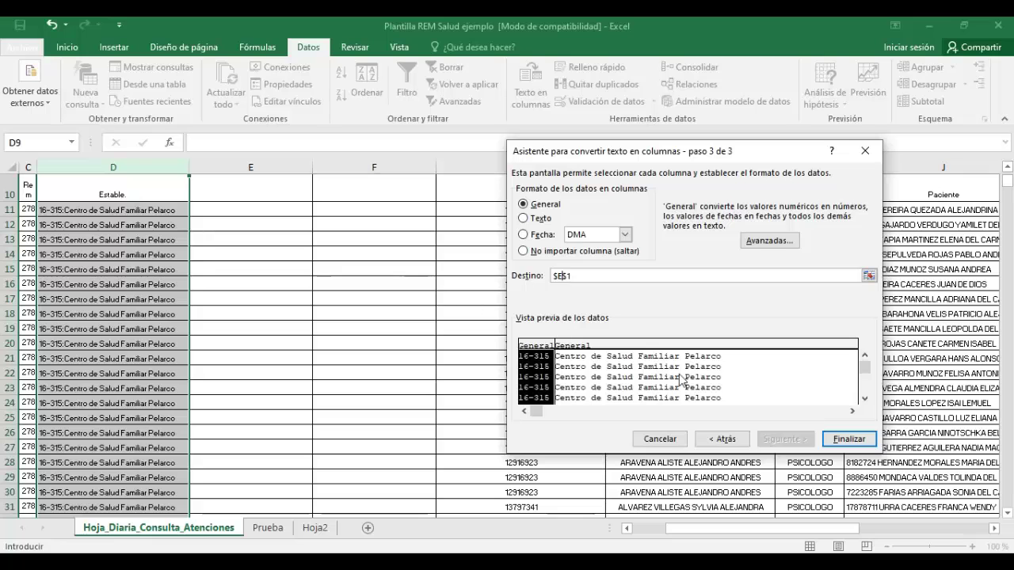
left_click(846, 442)
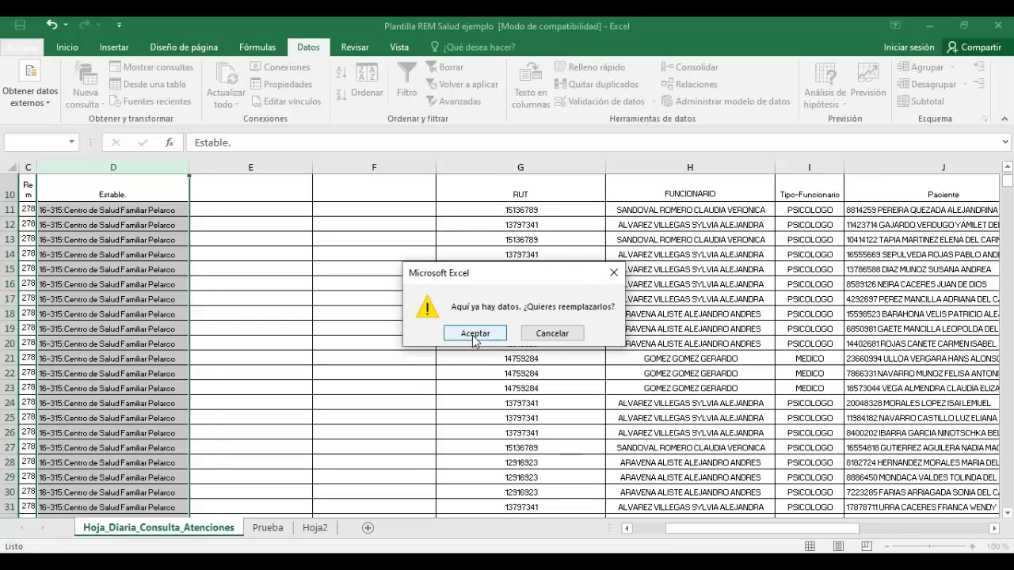
left_click(475, 334)
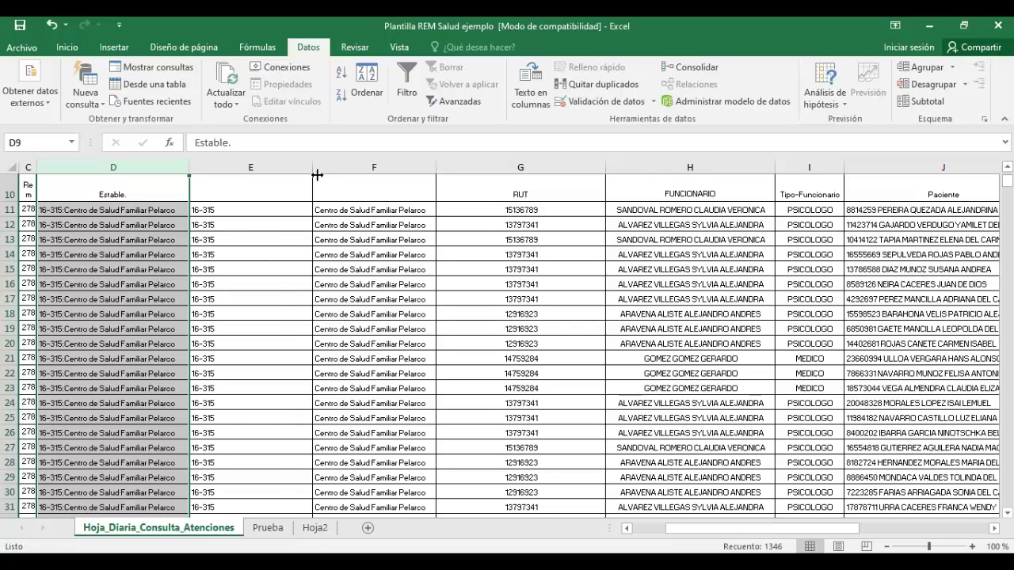
left_click_drag(317, 175, 269, 186)
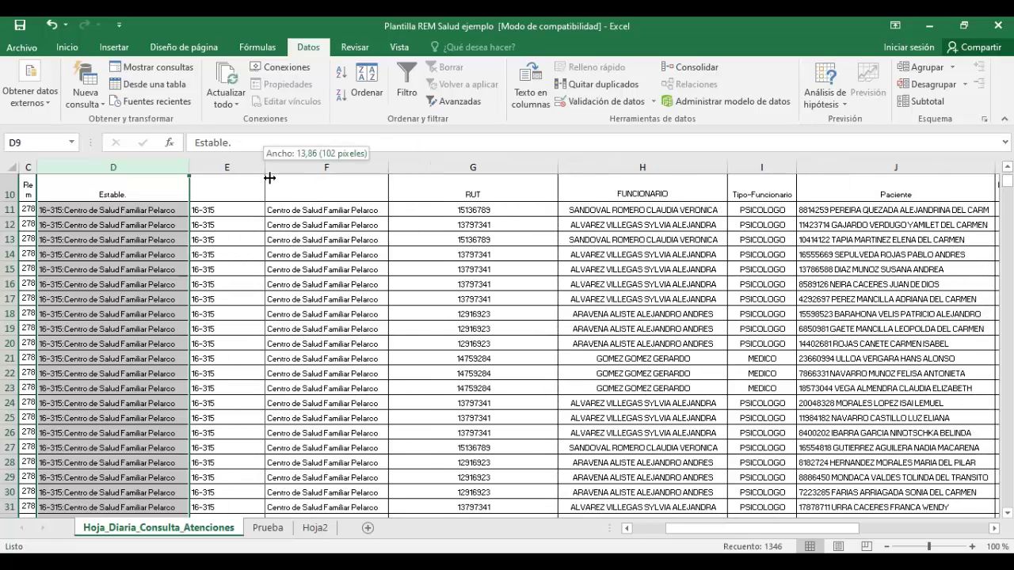
double_click(270, 179)
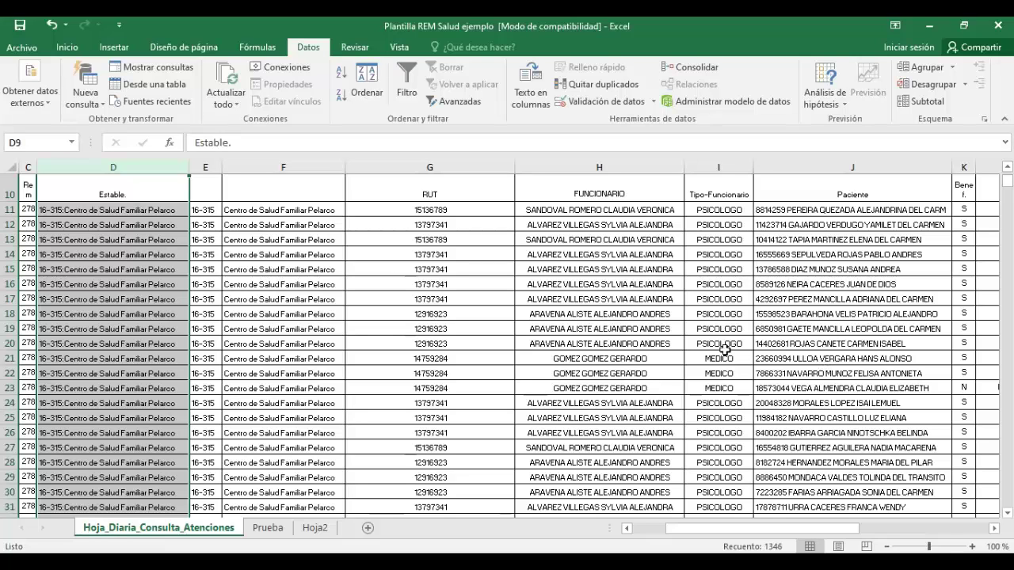
Step: Freeze header row 10 using the freeze top row option (Inmovilizar fila superior) and check it against the records further down
left_click_drag(711, 535, 670, 536)
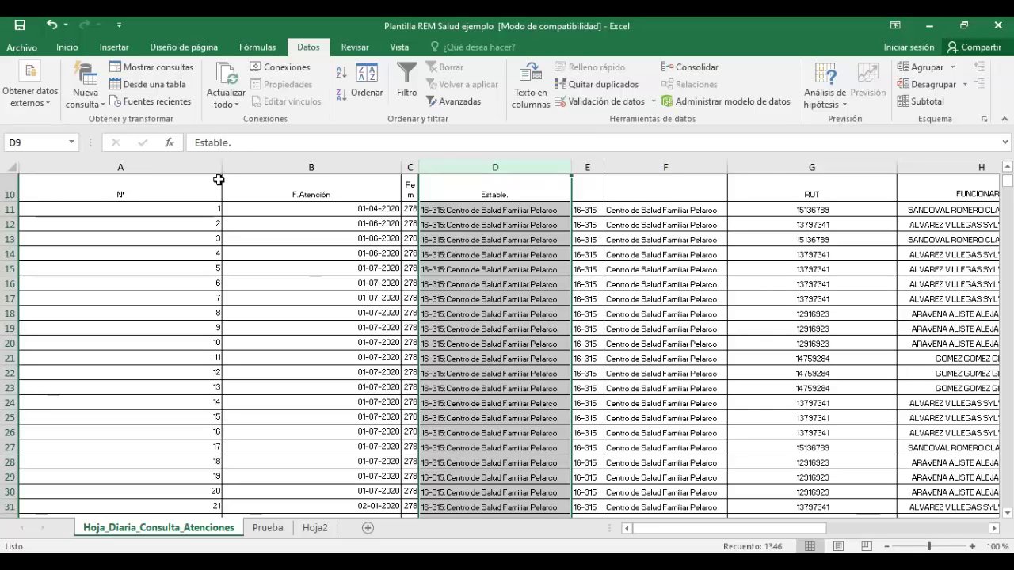
left_click(399, 49)
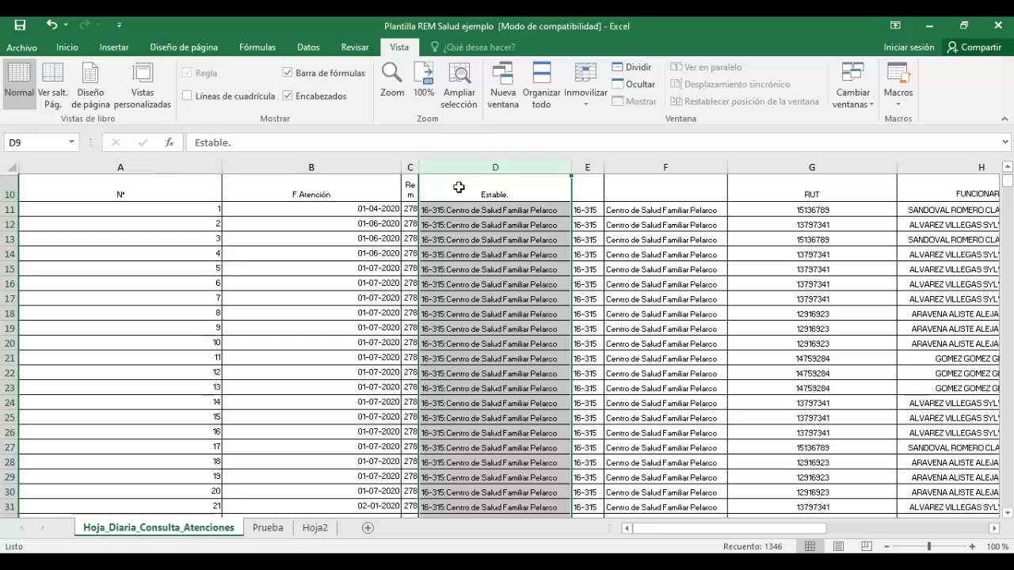
left_click(586, 89)
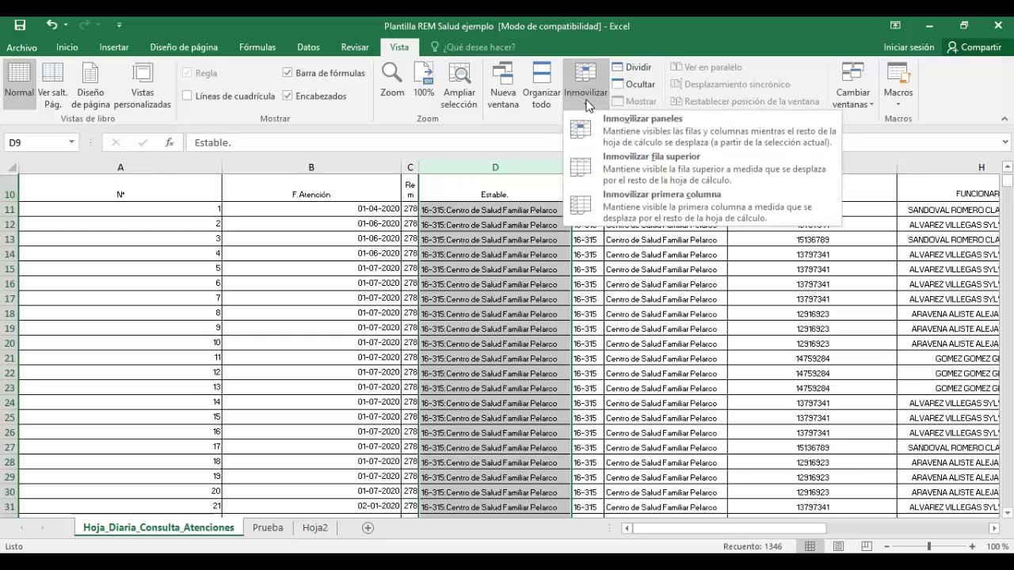
left_click(648, 164)
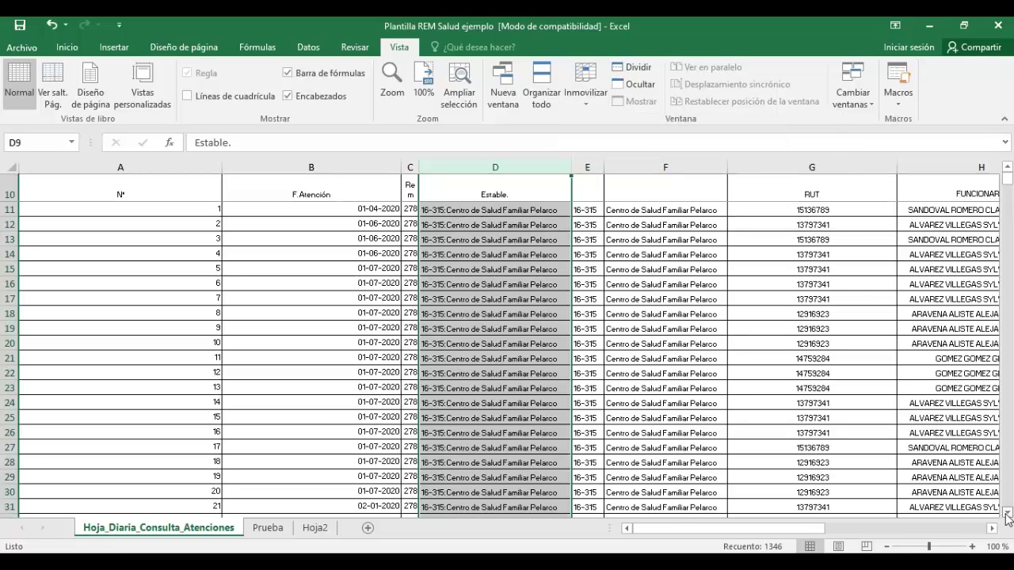
scroll(1007, 519, "down", 3)
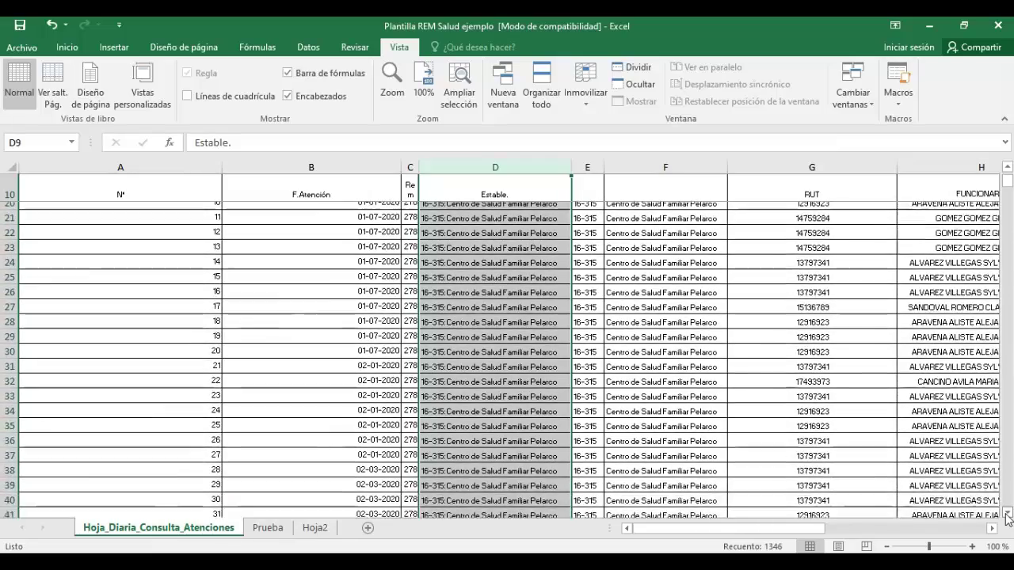
scroll(1008, 519, "down", 3)
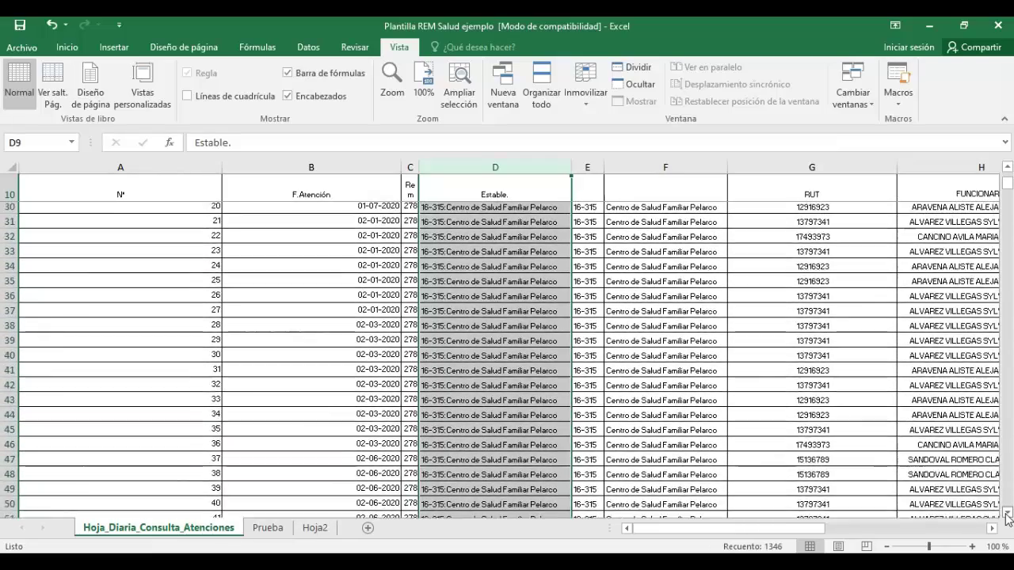
Step: Check the frozen header row 10 against the records further down and unfreeze it with Movilizar paneles
scroll(1007, 519, "down", 4)
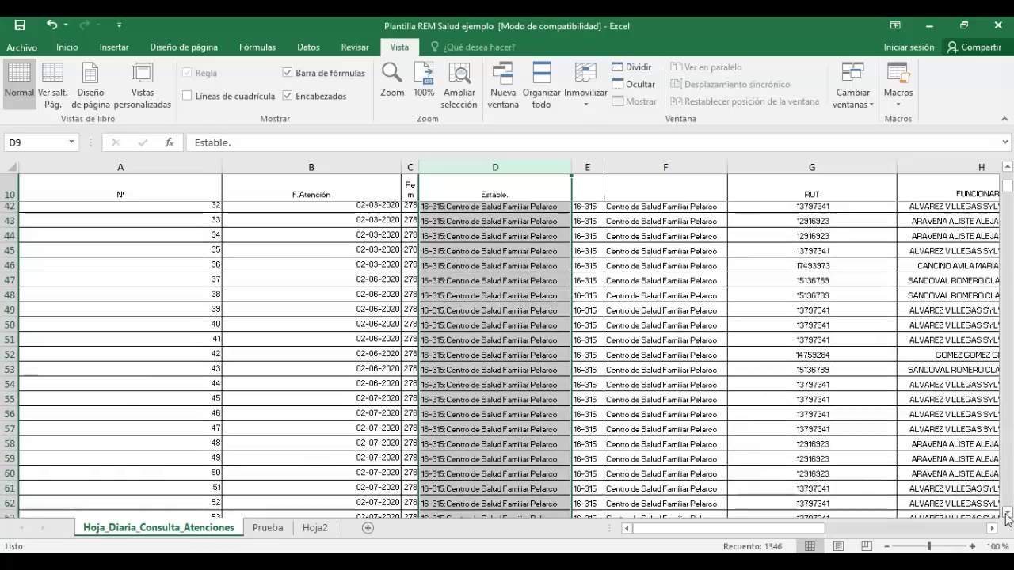
scroll(1008, 519, "down", 1)
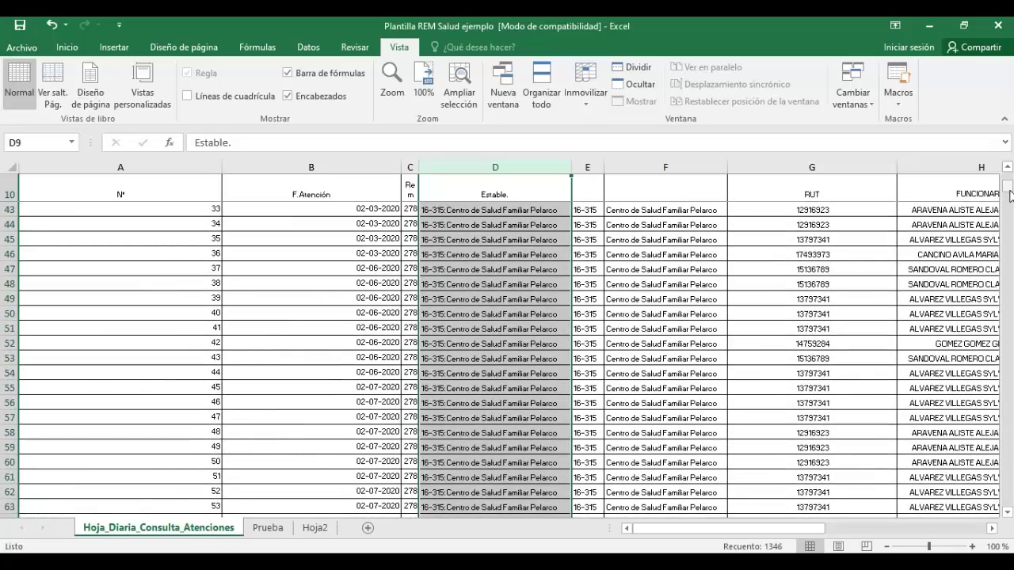
left_click_drag(1011, 196, 1011, 158)
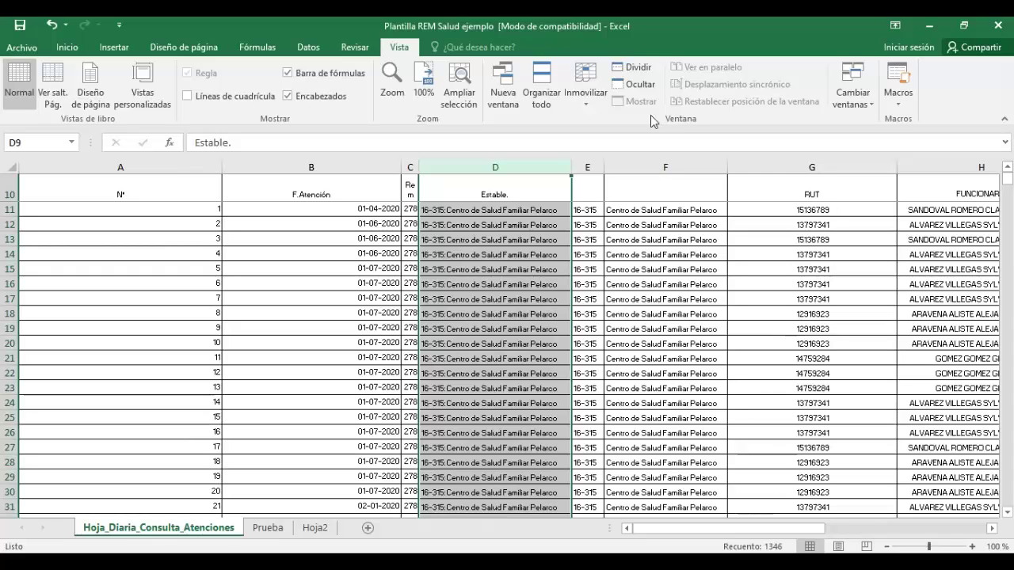
left_click(585, 93)
left_click(611, 133)
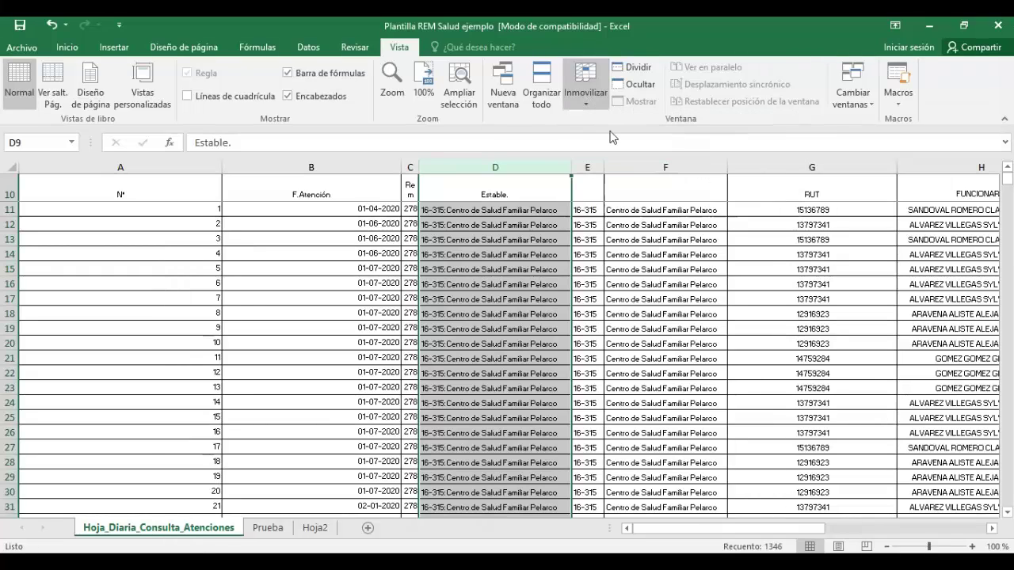
Step: Freeze the first column (Inmovilizar primera columna), check it against the columns further along, and unfreeze the panes
left_click(585, 97)
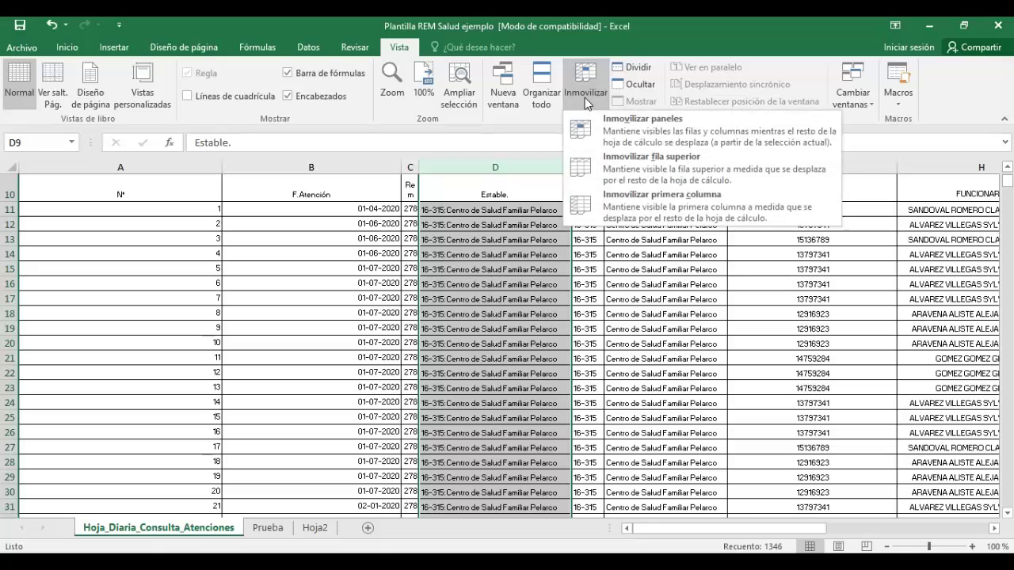
left_click(636, 208)
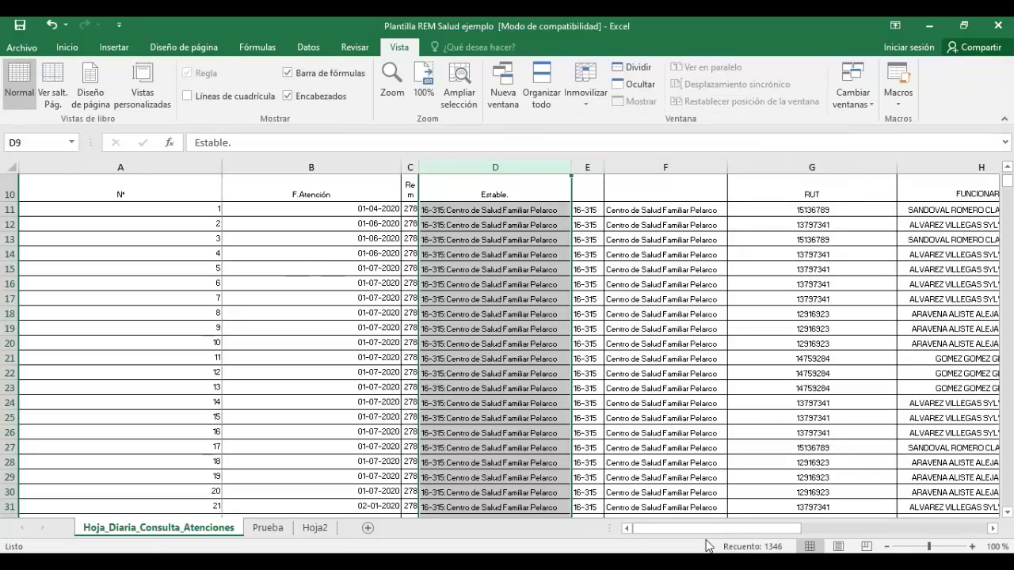
left_click_drag(701, 529, 675, 547)
mouse_move(1008, 188)
left_mouse_down()
mouse_move(1009, 198)
mouse_move(1010, 168)
left_mouse_up()
left_click(588, 91)
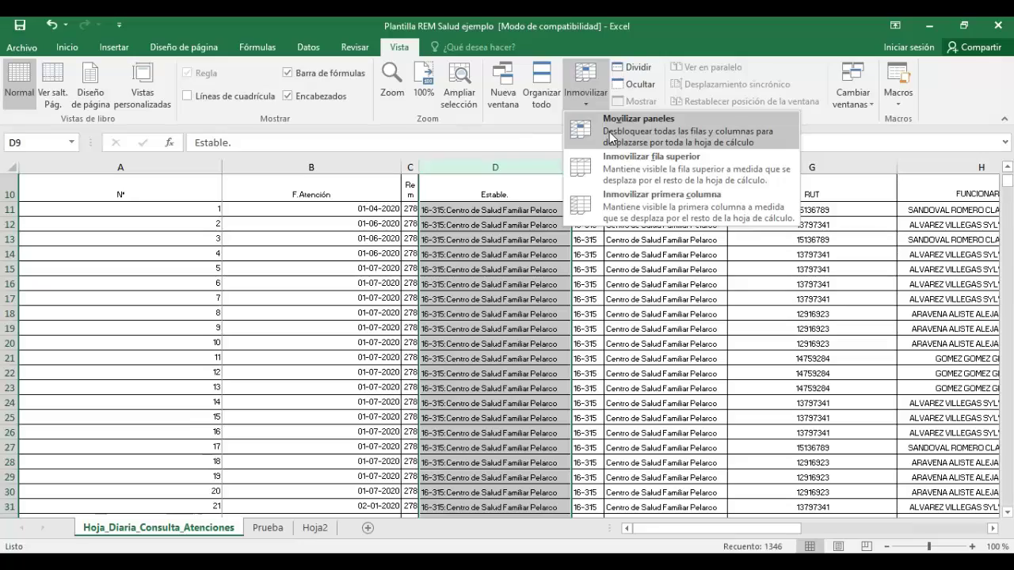
left_click(609, 132)
Step: Freeze the panes at cell I11 (Inmovilizar paneles) and check them against the records further down and the Jornada Laboral column
left_click_drag(713, 530, 741, 531)
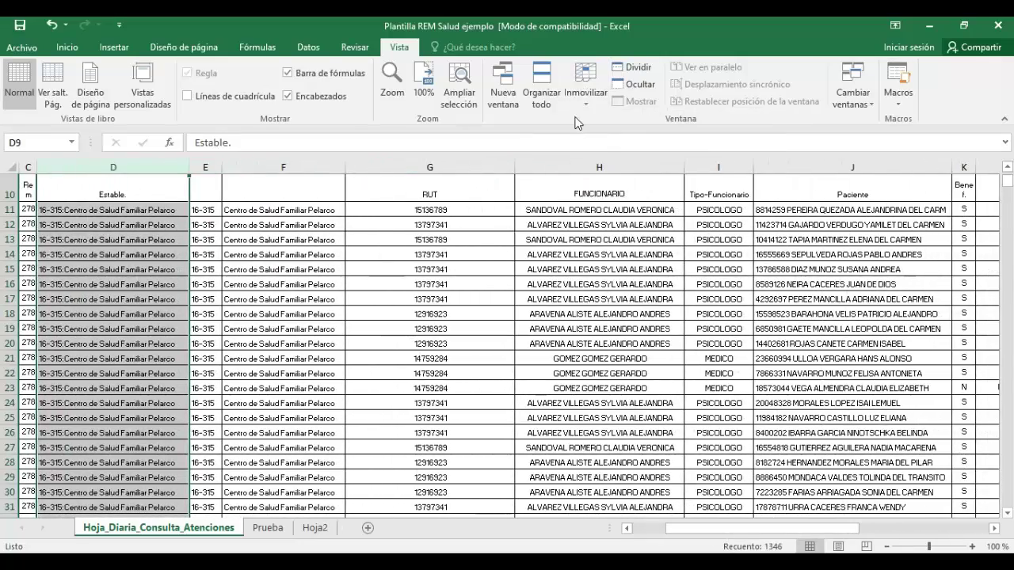
left_click_drag(736, 529, 869, 530)
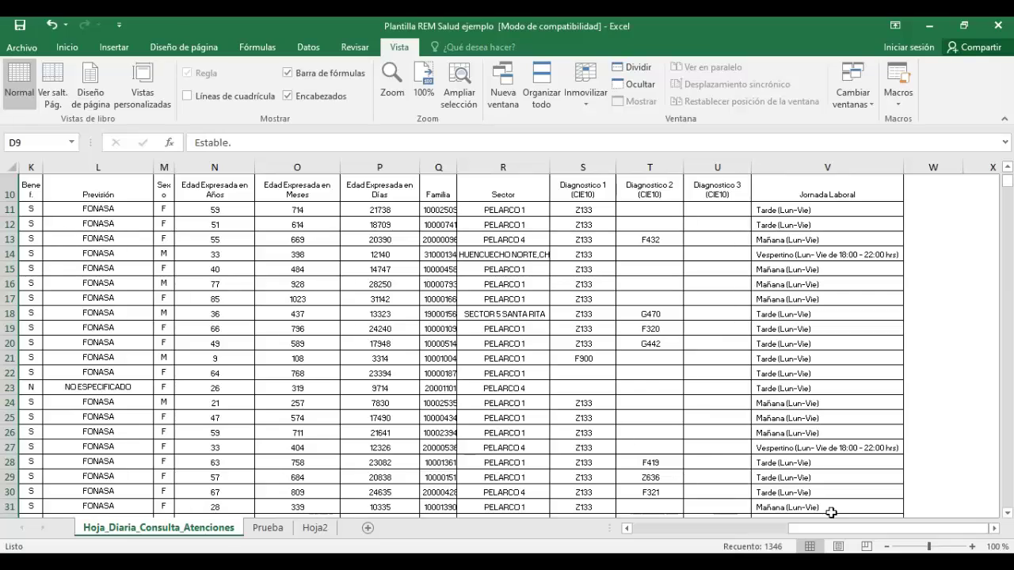
left_click_drag(827, 528, 758, 527)
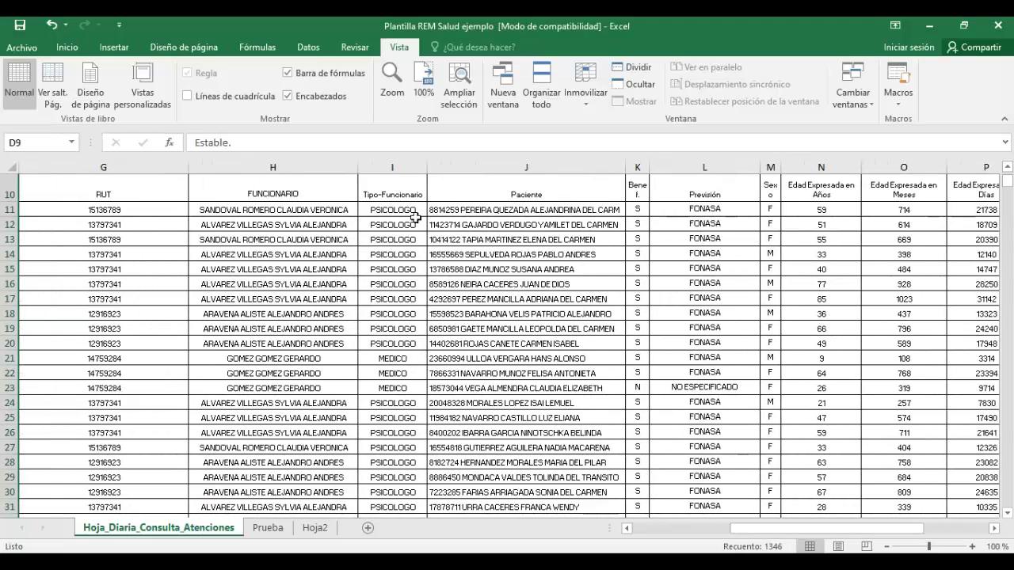
left_click(380, 217)
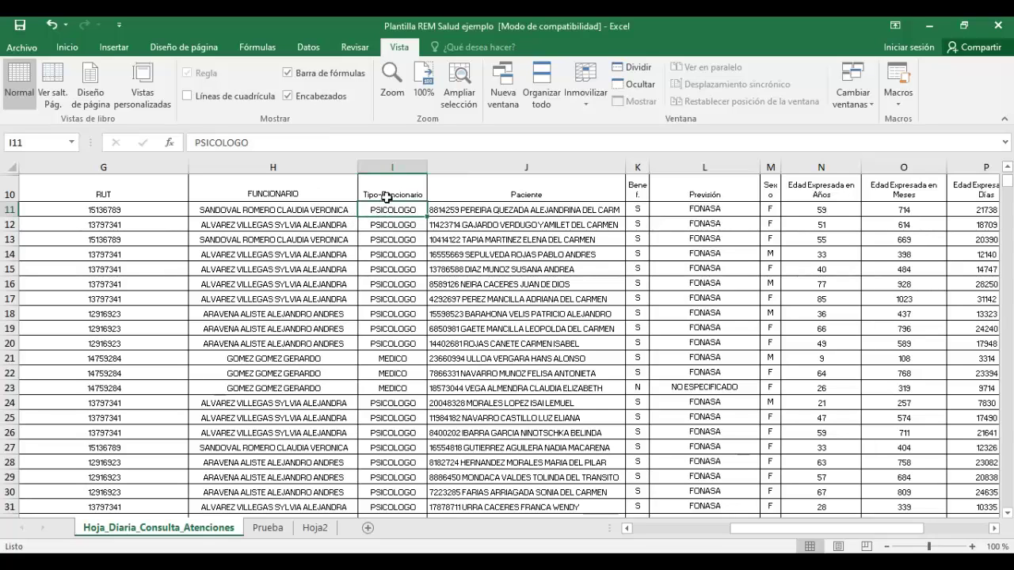
left_click(586, 88)
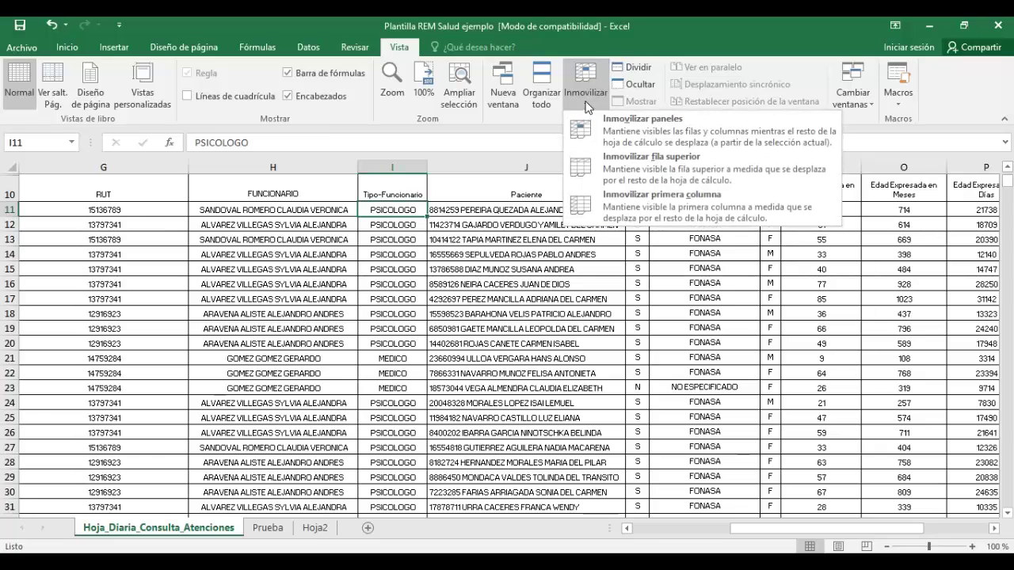
left_click(688, 141)
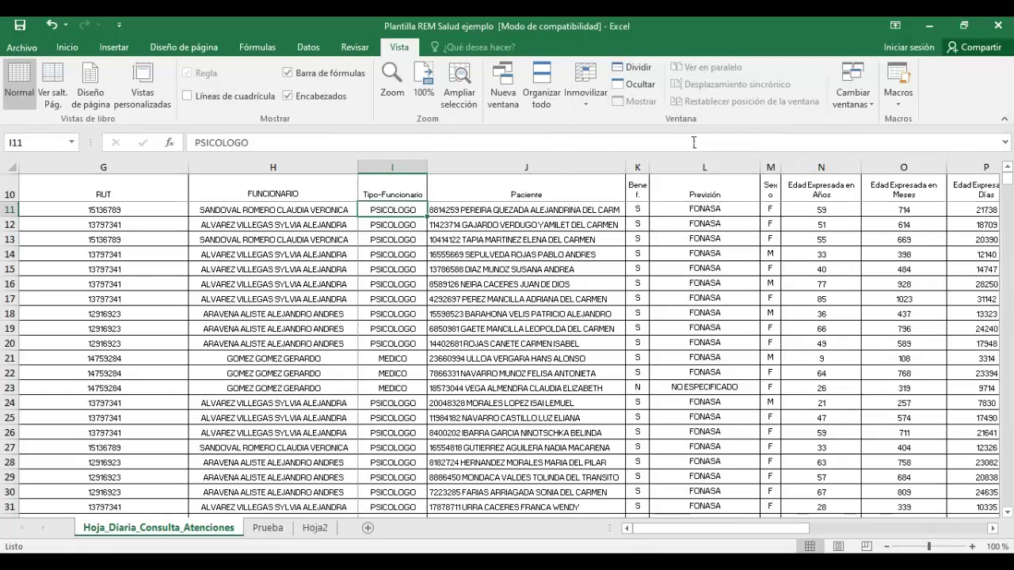
left_click(1008, 512)
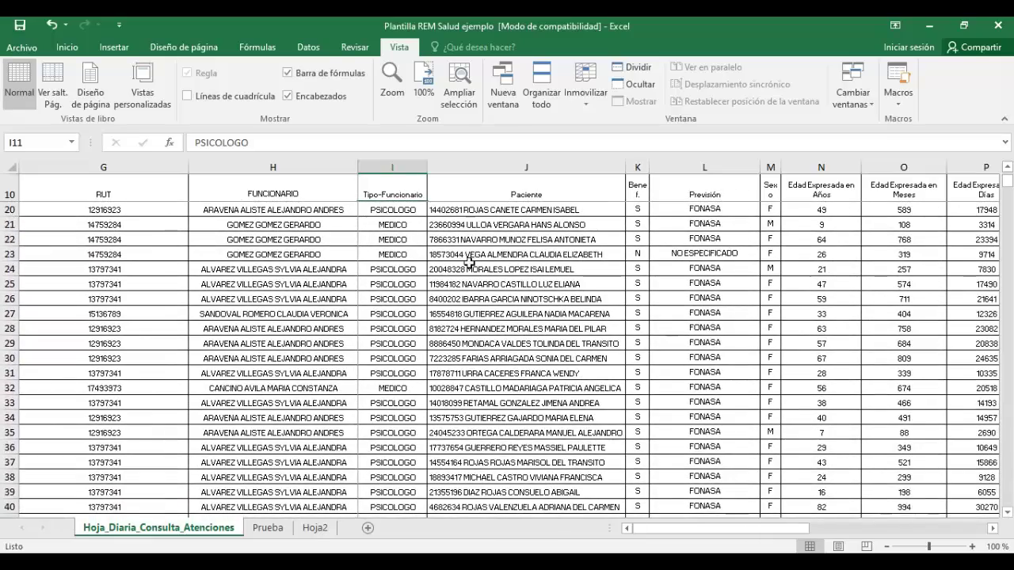
left_click_drag(760, 529, 966, 537)
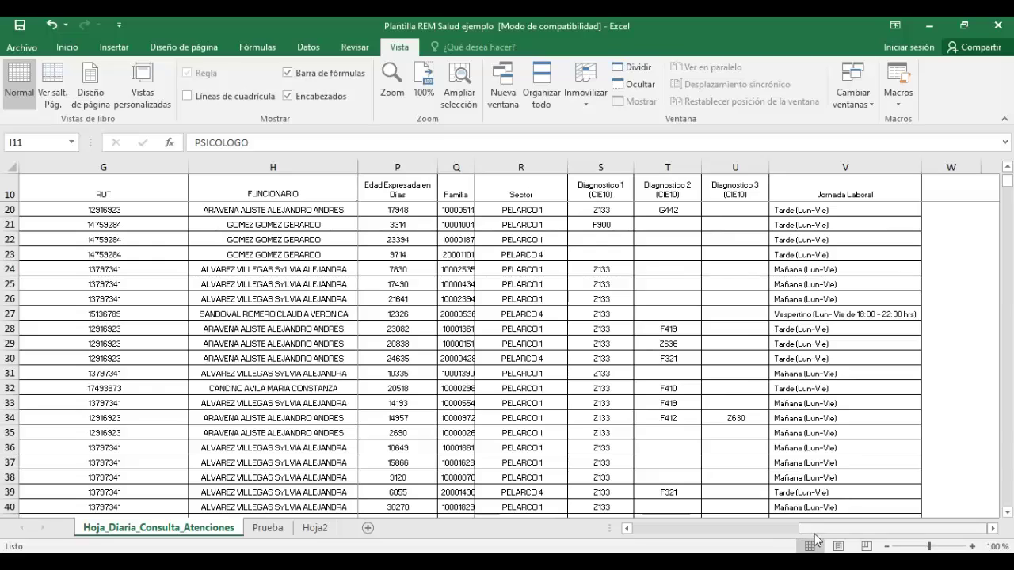
left_click_drag(811, 536, 670, 536)
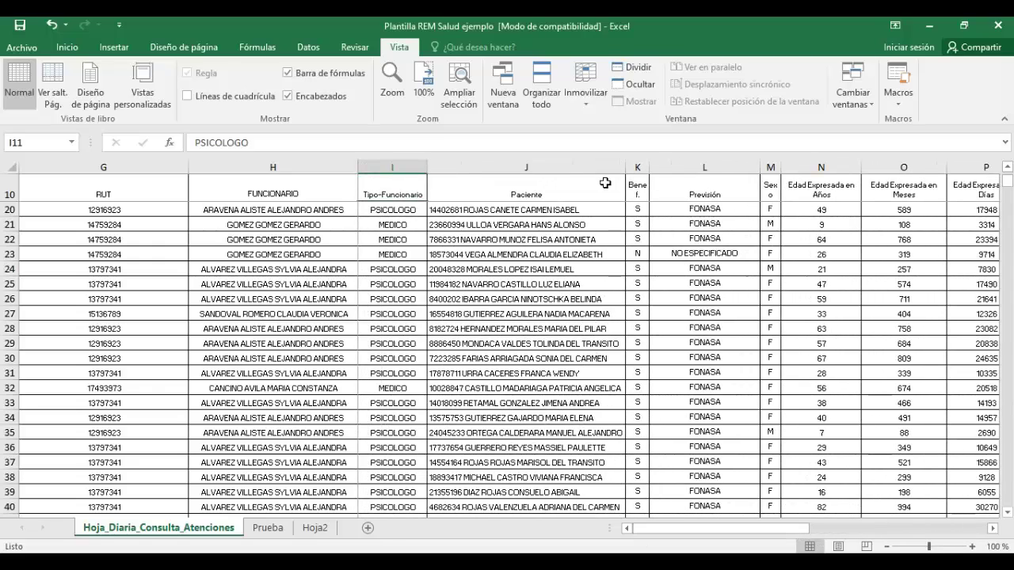
Step: Replace the frozen panes with a freeze of header row 10 only (Inmovilizar fila superior)
left_click(586, 94)
left_click(642, 141)
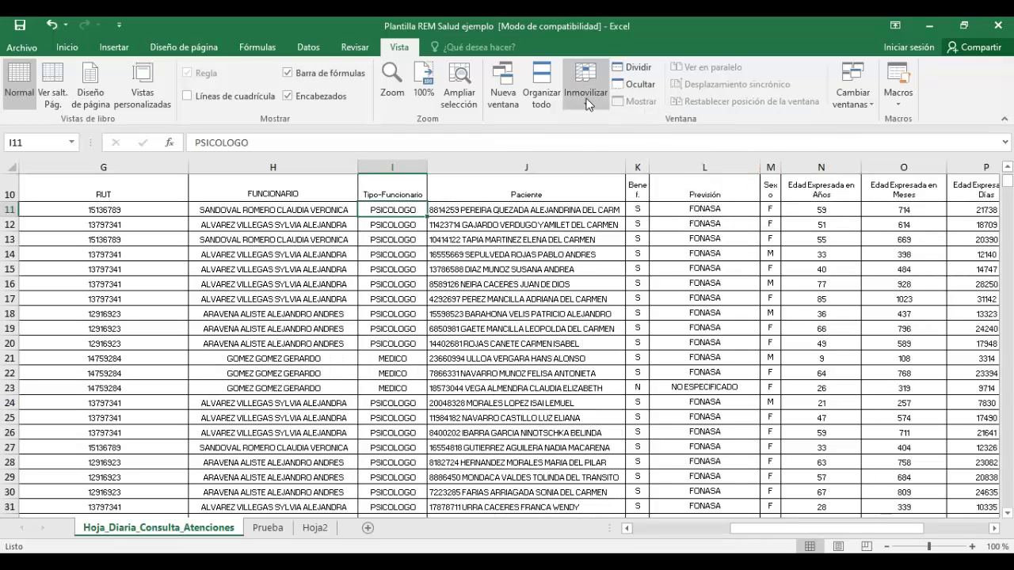
left_click(587, 94)
left_click(663, 172)
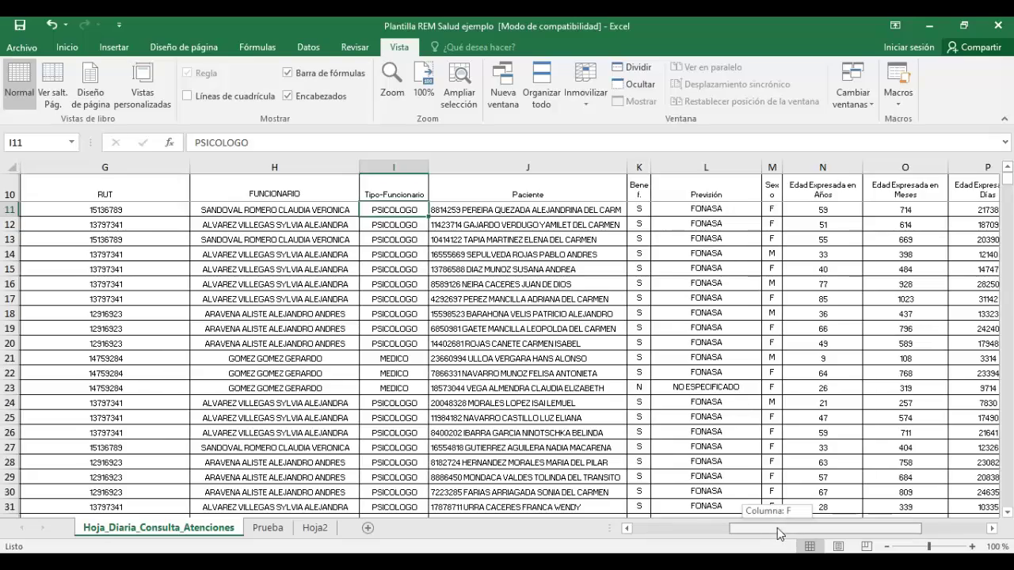
left_click_drag(777, 528, 626, 536)
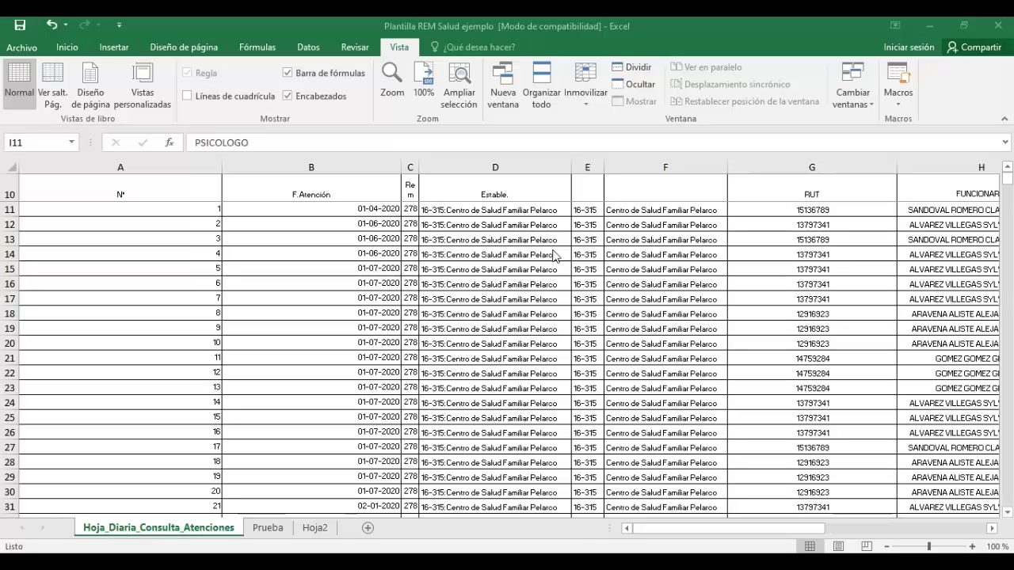
Step: Try to add a filter (Filtro) to the records table from cell I11
left_click(73, 51)
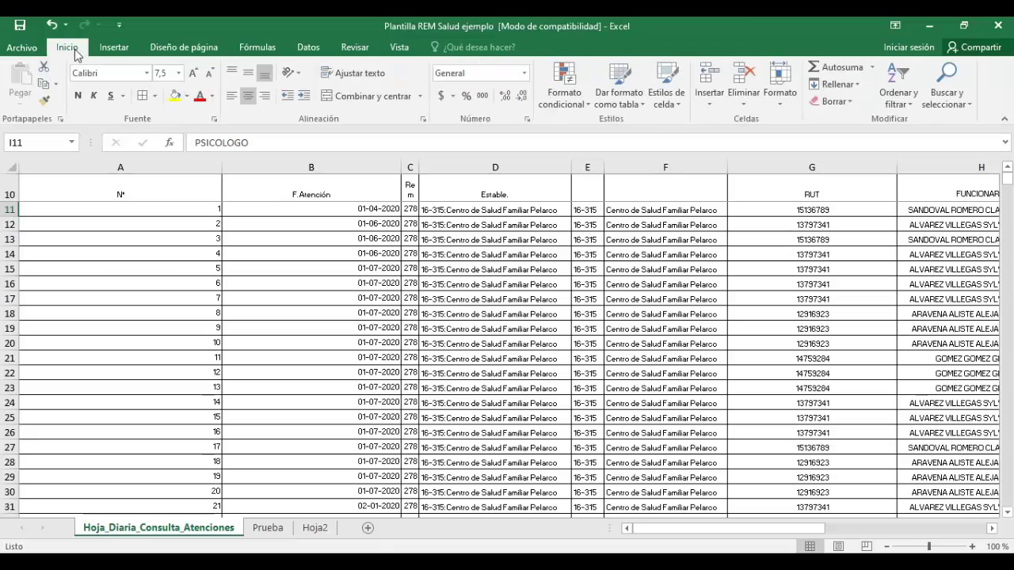
left_click(906, 102)
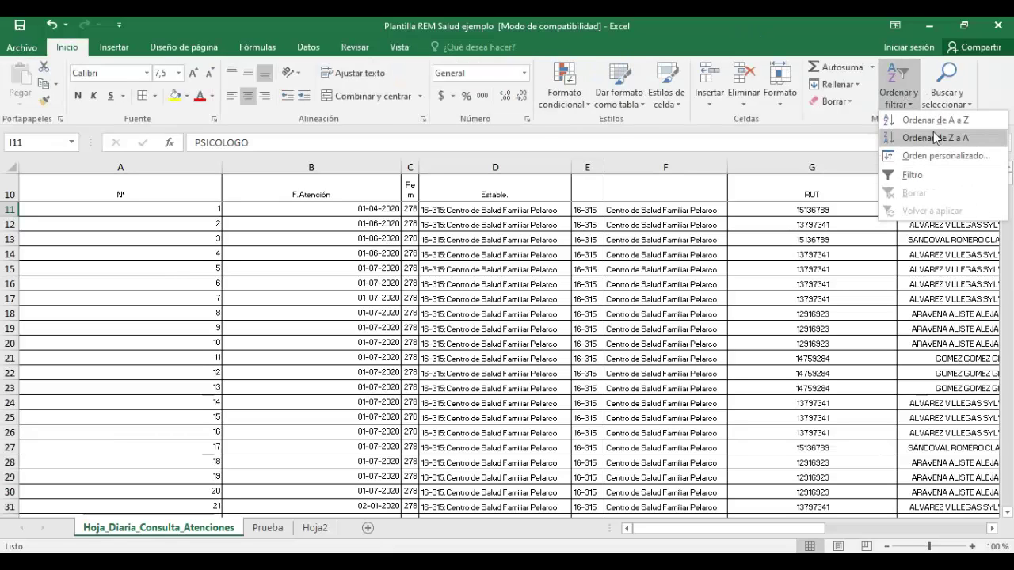
left_click(913, 176)
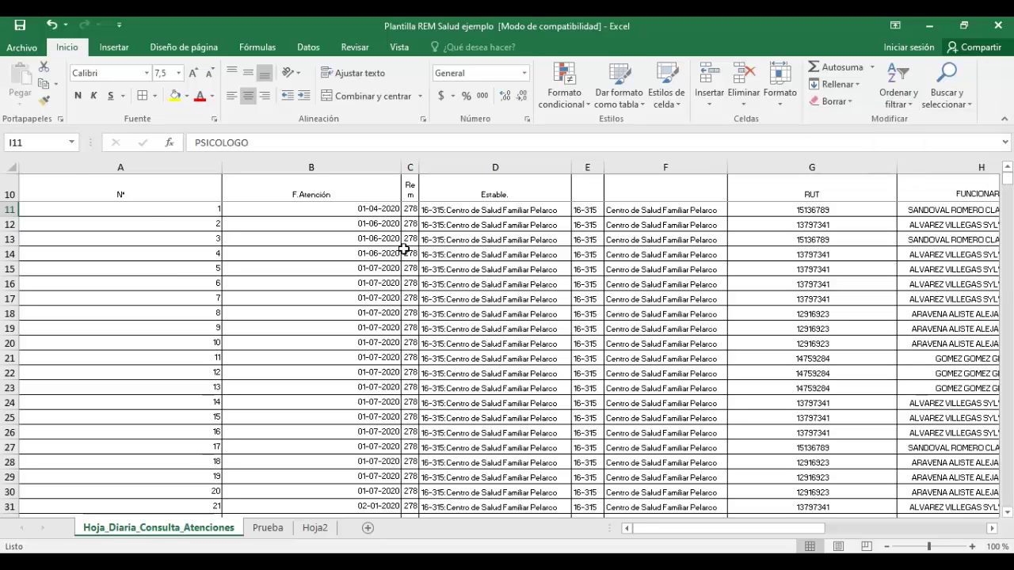
Step: Select header row 10 and reset the filter so that it applies to that row, checking its columns through Jornada Laboral
left_click(16, 198)
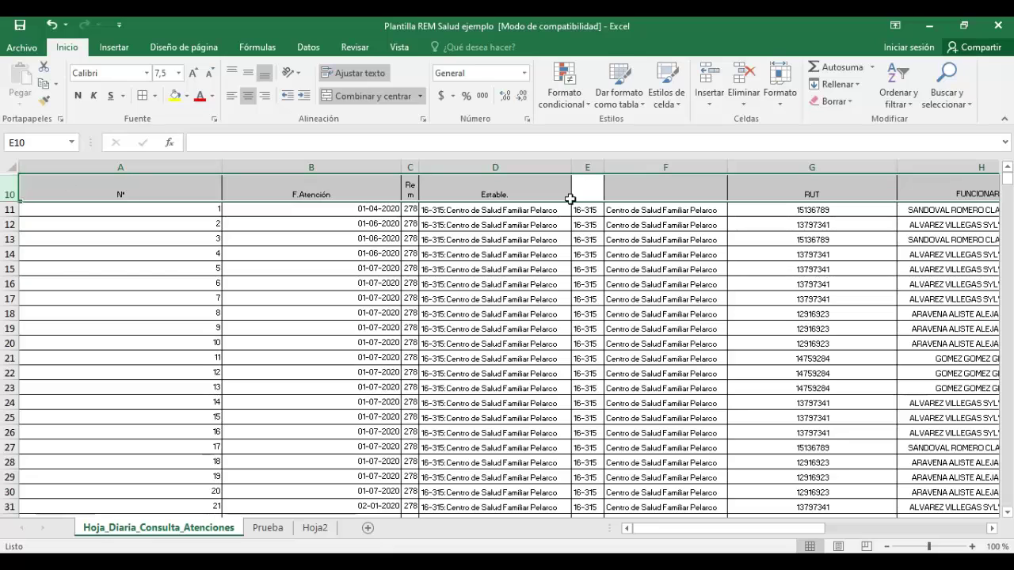
left_click(899, 92)
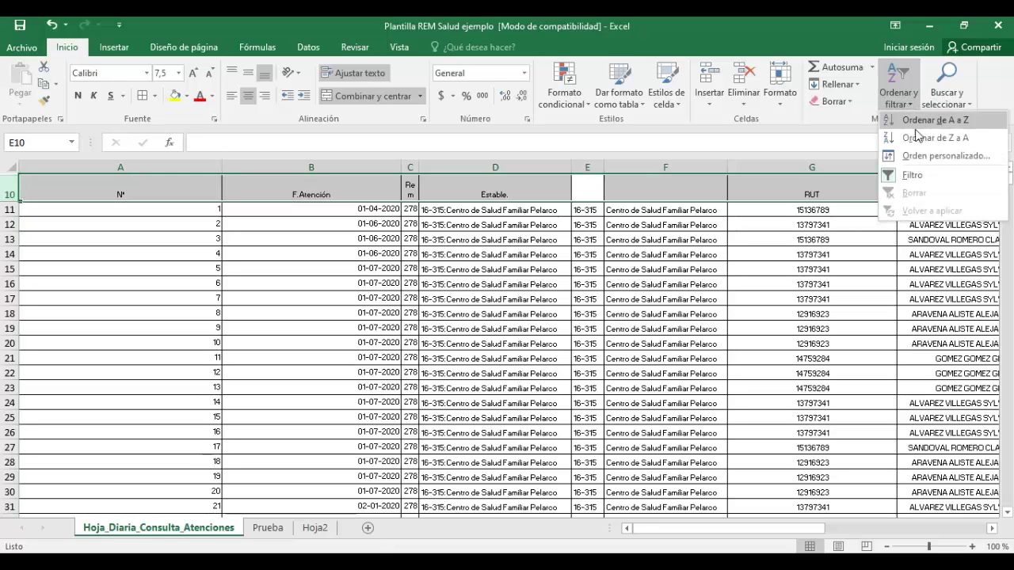
left_click(912, 175)
left_click(909, 89)
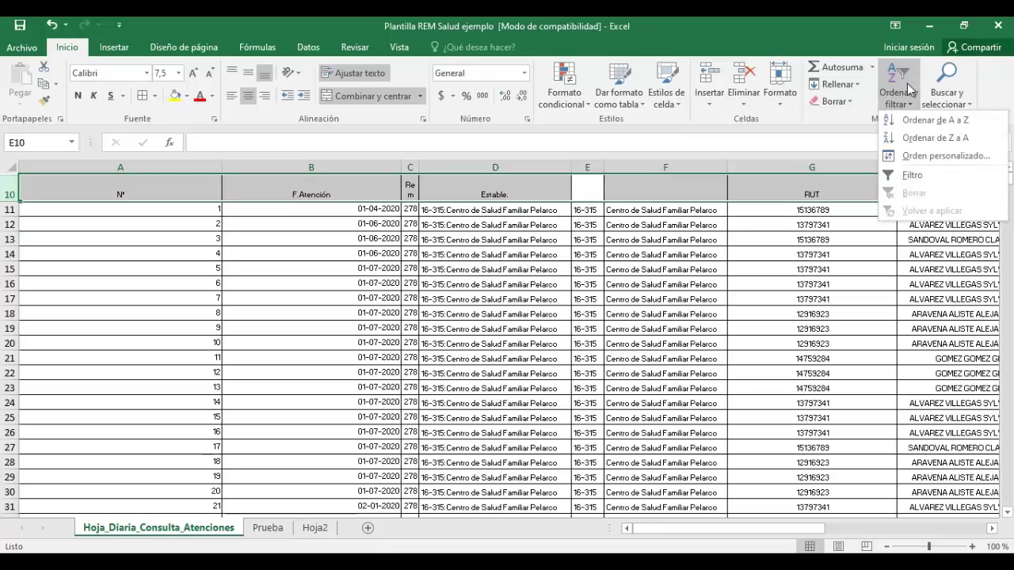
left_click(911, 176)
scroll(912, 177, "right", 5)
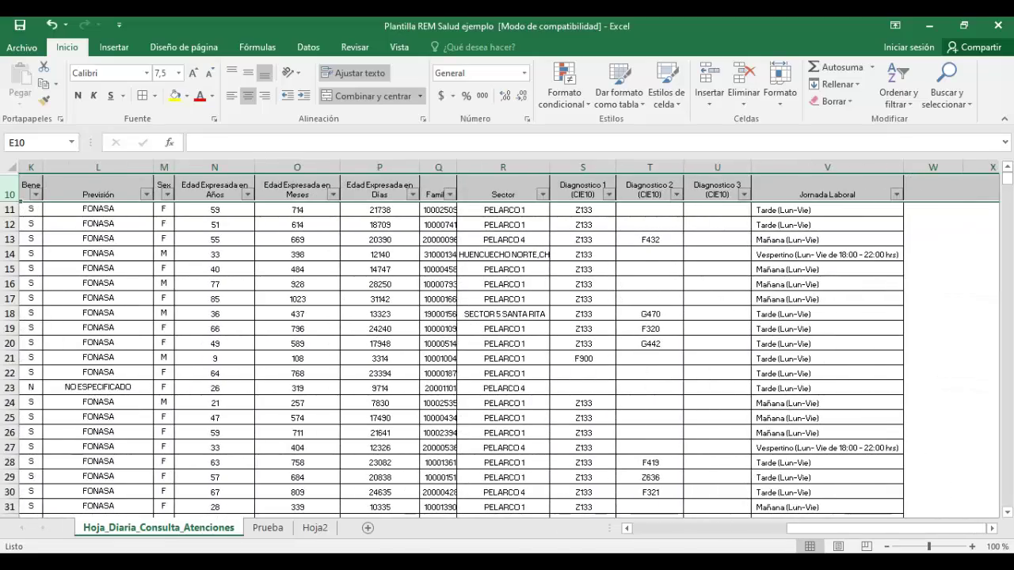
left_click_drag(812, 529, 675, 530)
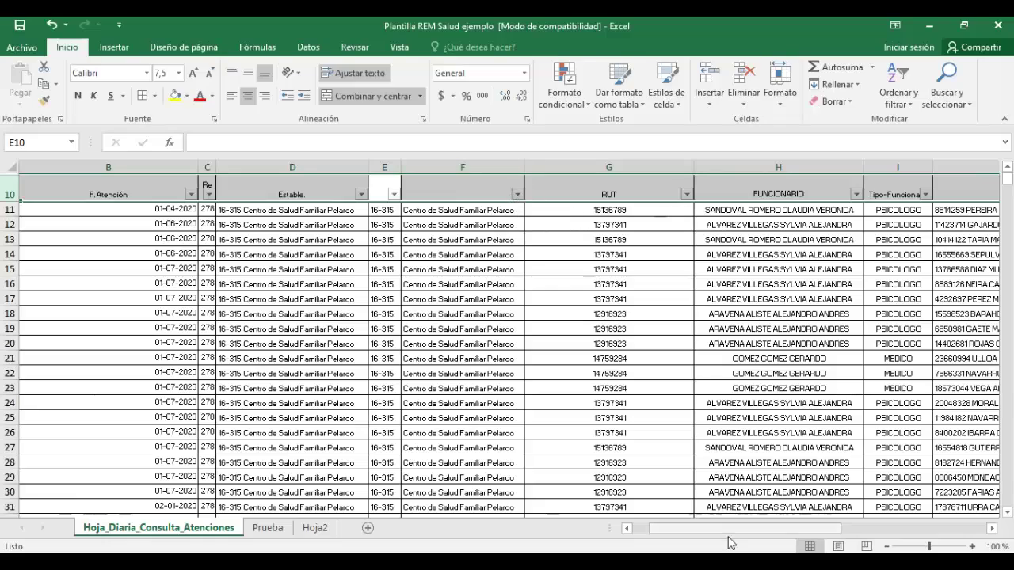
Step: Filter the Tipo-Funcionario column to show only the ASISTENTE SOCIAL records
left_click_drag(728, 537, 761, 536)
left_click(728, 194)
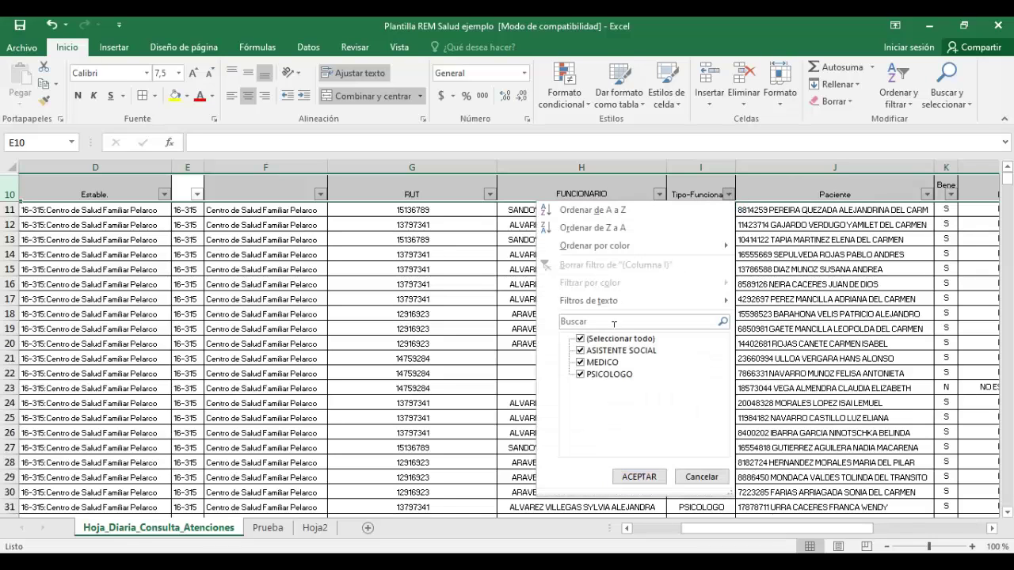
left_click(600, 339)
left_click(598, 351)
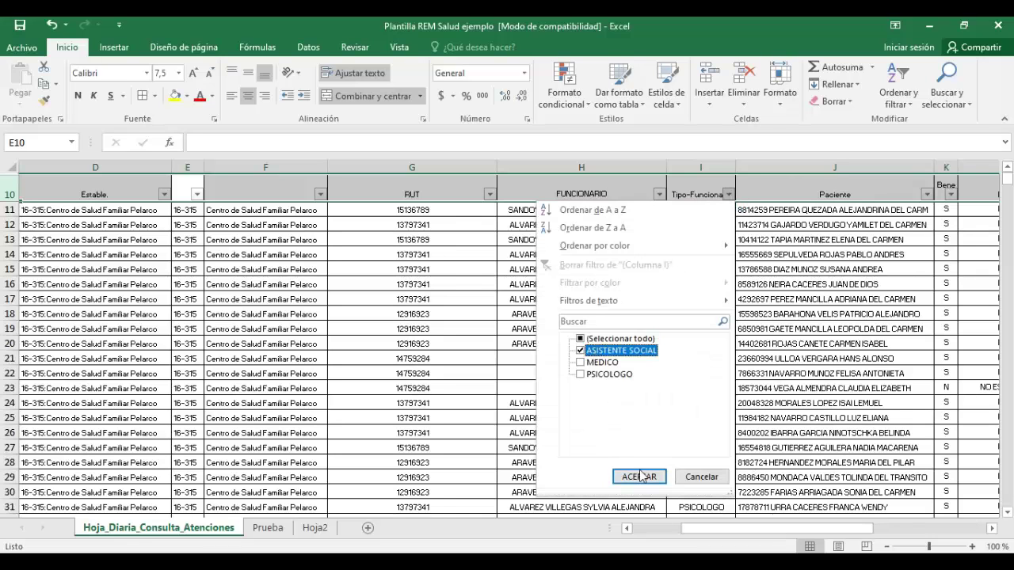
left_click(638, 479)
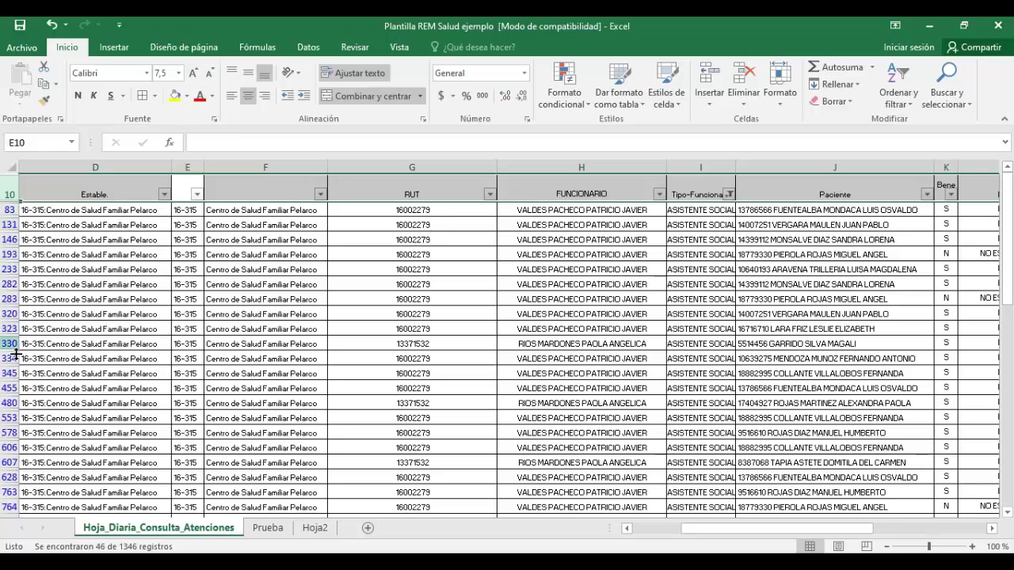
Step: Show all records again by selecting every value (Seleccionar todo) in the Tipo-Funcionario filter
left_click(729, 195)
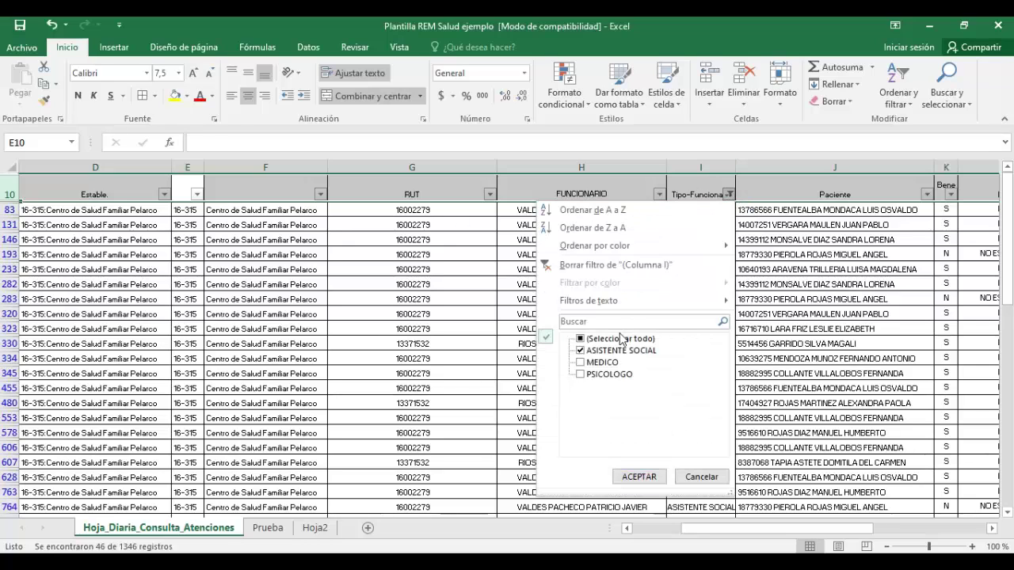
left_click(621, 339)
left_click(639, 477)
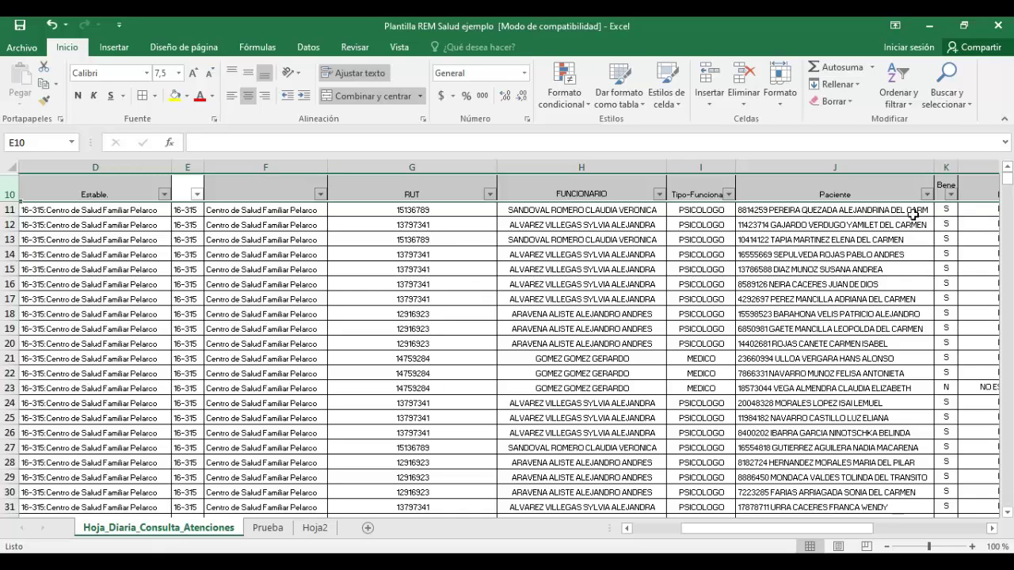
Step: Reapply the Tipo-Funcionario filter with only ASISTENTE SOCIAL selected
left_click(726, 195)
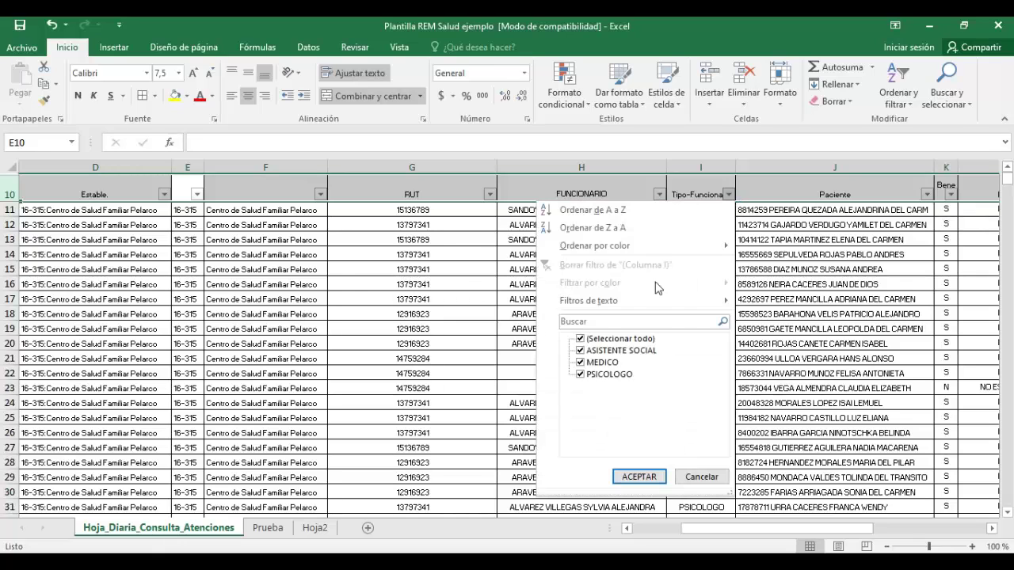
left_click(613, 342)
left_click(614, 351)
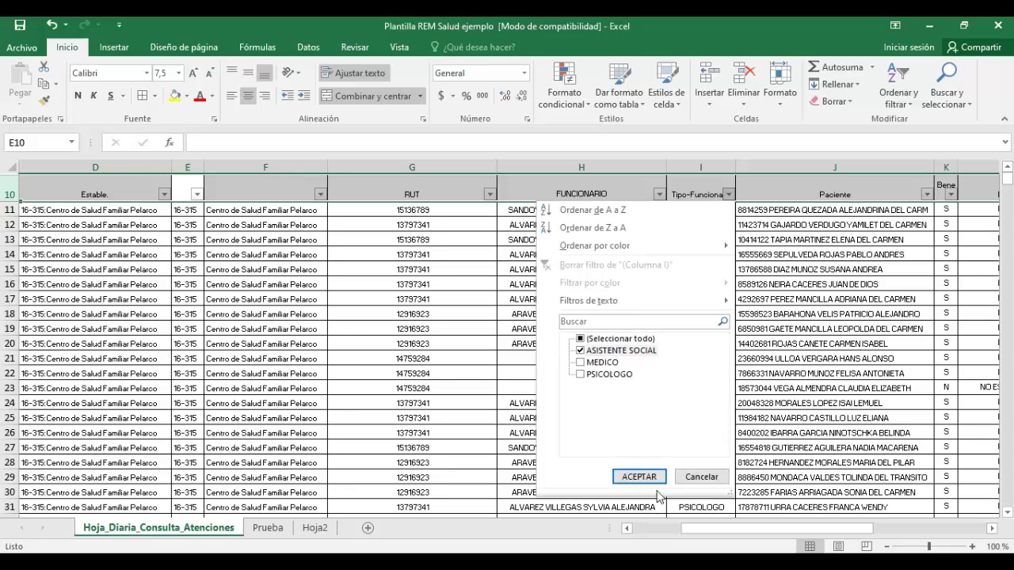
left_click(639, 476)
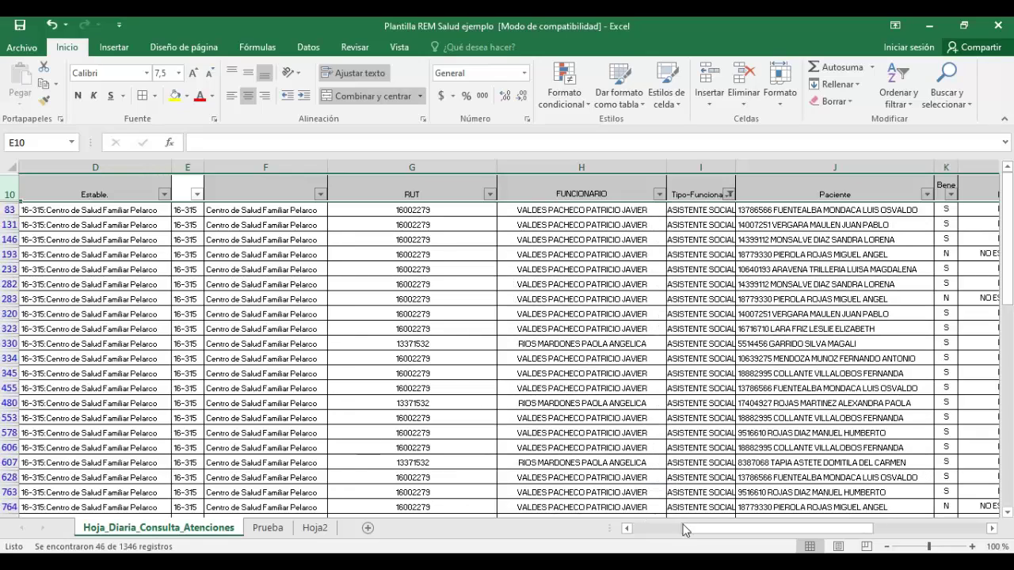
Step: Filter the F.Atención column to show only the records from enero 2020
left_click_drag(712, 526, 662, 526)
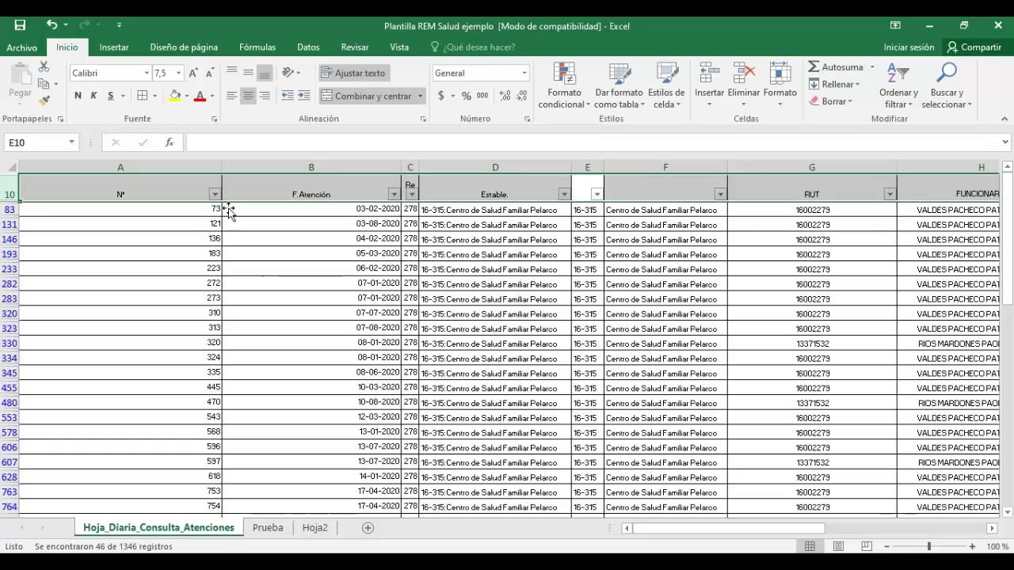
left_click(393, 195)
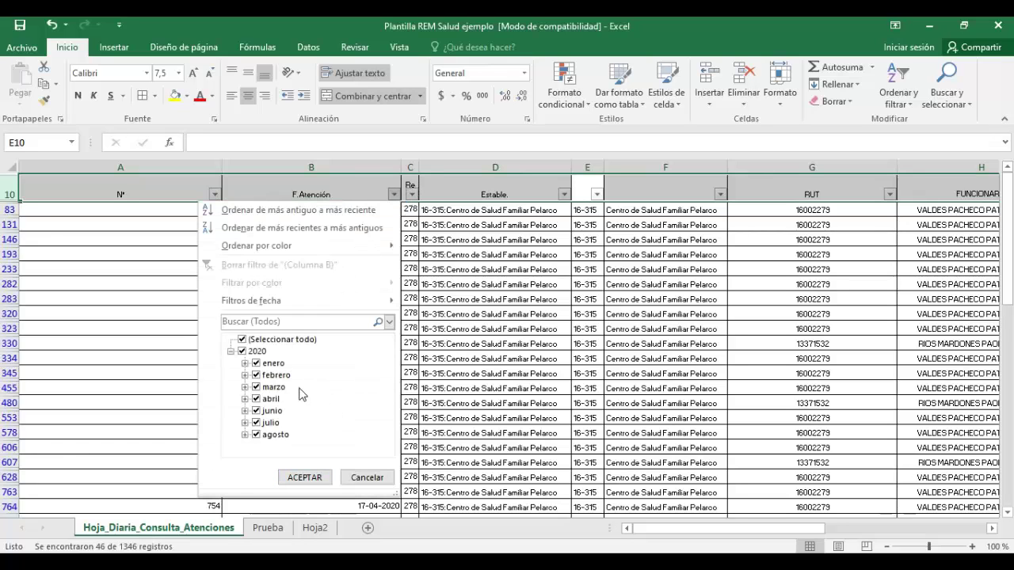
left_click(243, 339)
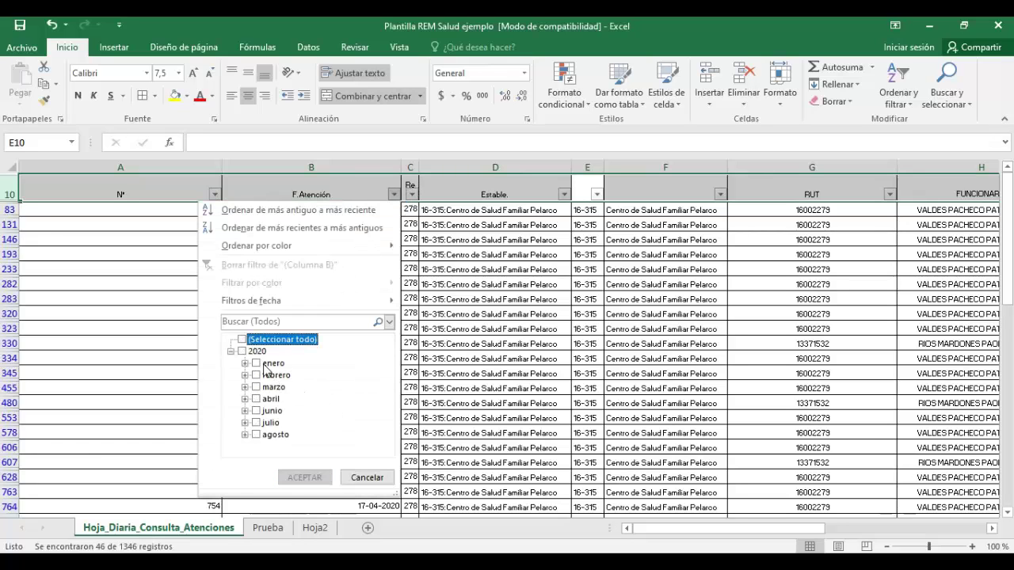
left_click(256, 364)
left_click(315, 478)
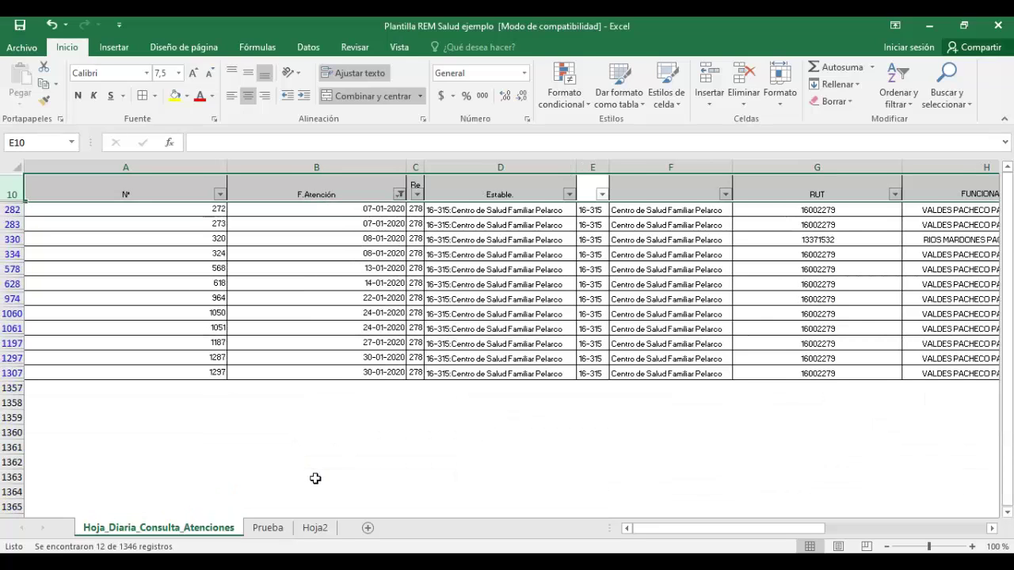
Step: Review the remaining columns of the filtered records and check which values the FUNCIONARIO filter offers, leaving all of them selected
left_click_drag(772, 526, 919, 513)
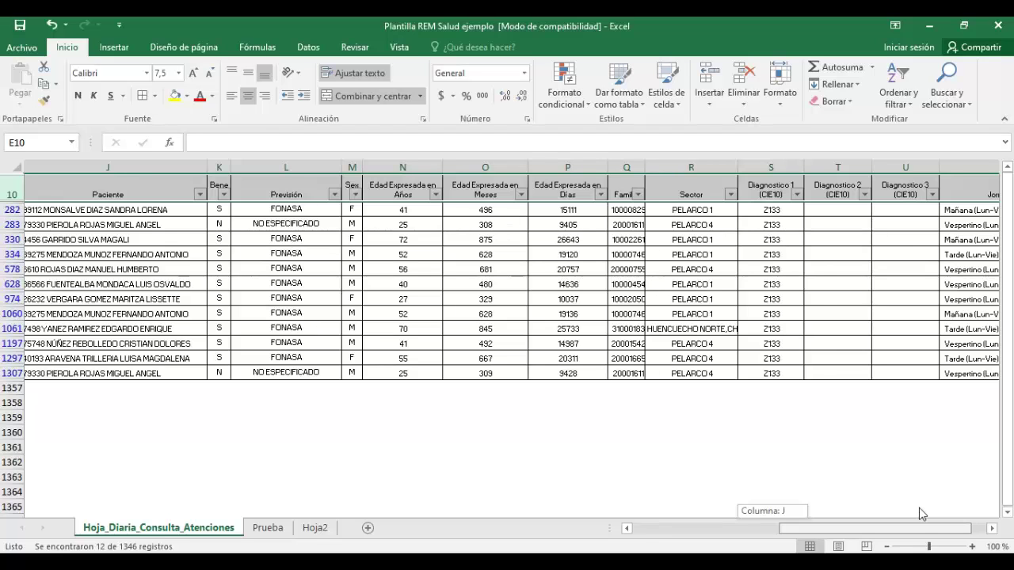
left_click_drag(919, 514, 825, 516)
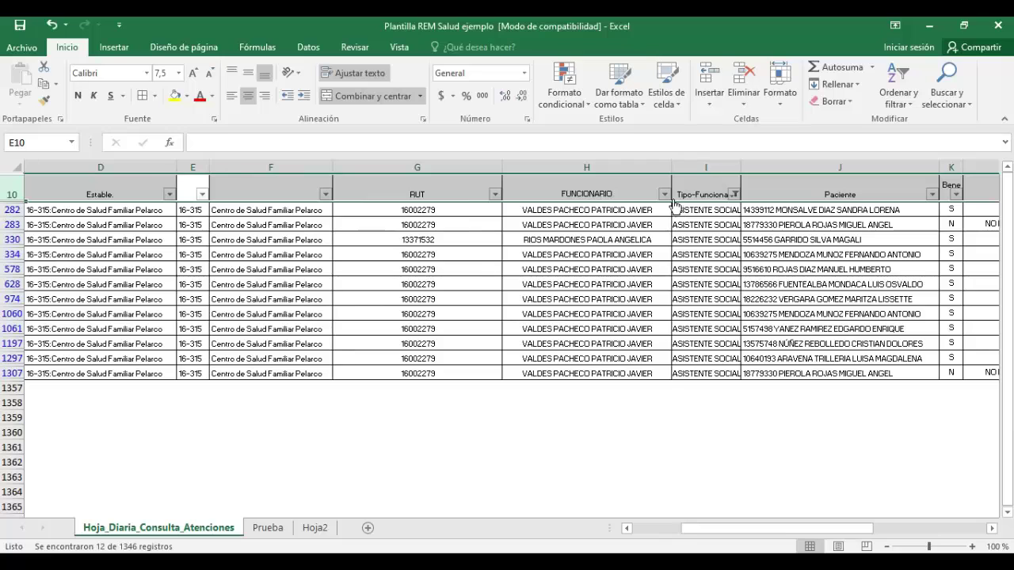
left_click(664, 194)
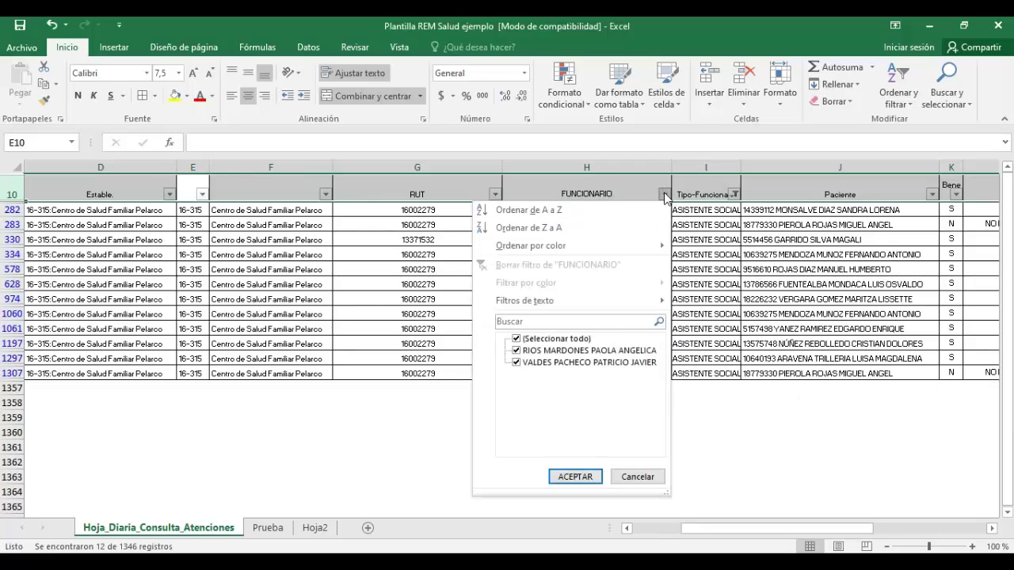
left_click(576, 476)
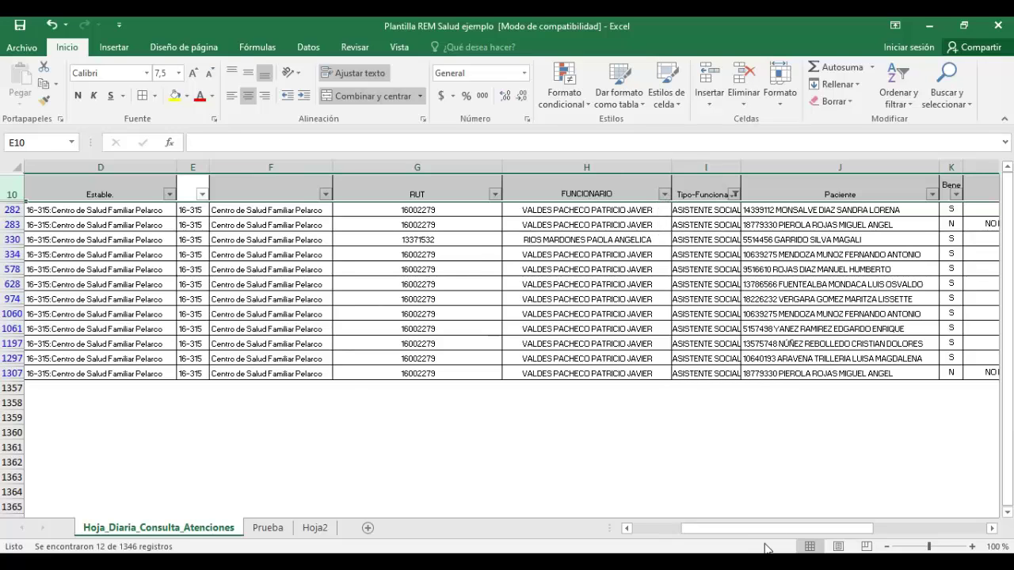
Step: Show all dates again by selecting every value (Seleccionar todo) in the F.Atención filter
left_click_drag(764, 532, 700, 531)
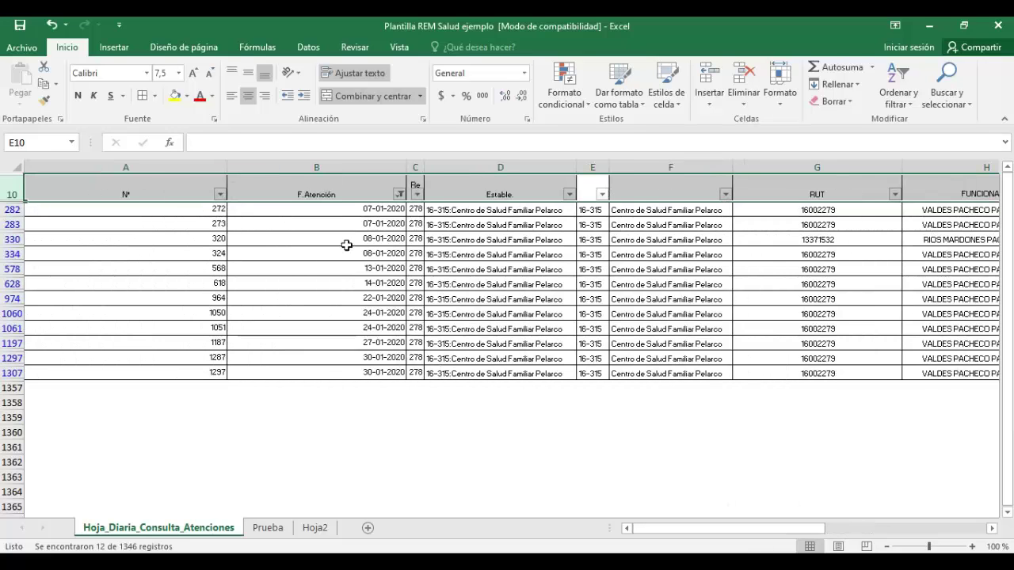
left_click(400, 194)
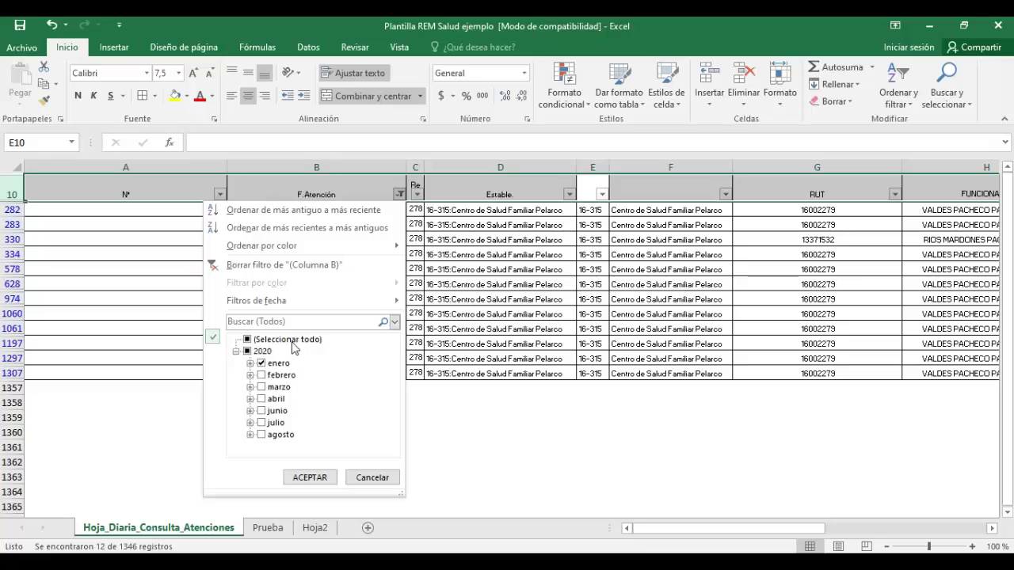
left_click(288, 339)
left_click(321, 478)
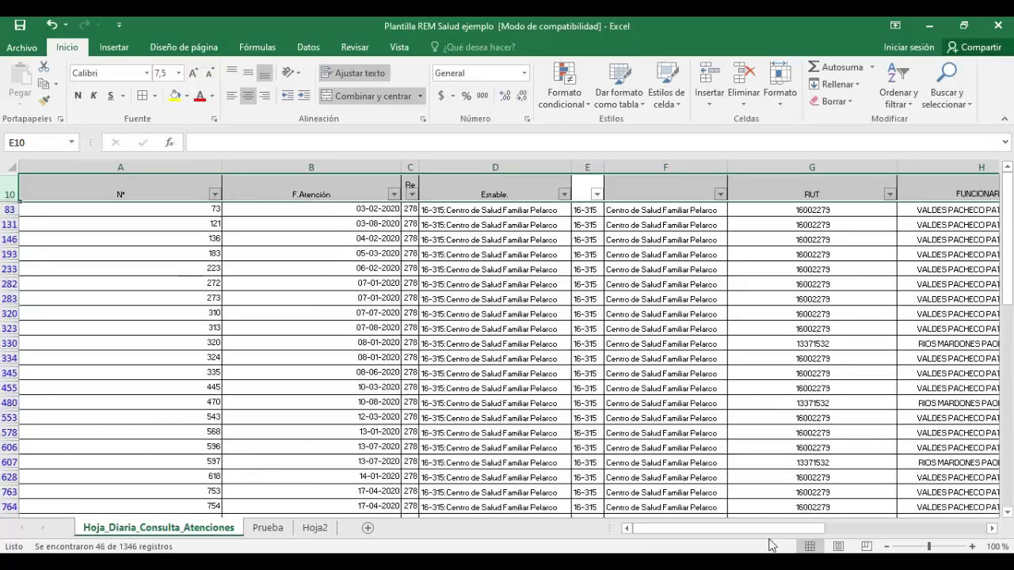
Step: Sort the filtered records by the Paciente column from A to Z and re-sort them from Z to A
left_click_drag(773, 532, 838, 530)
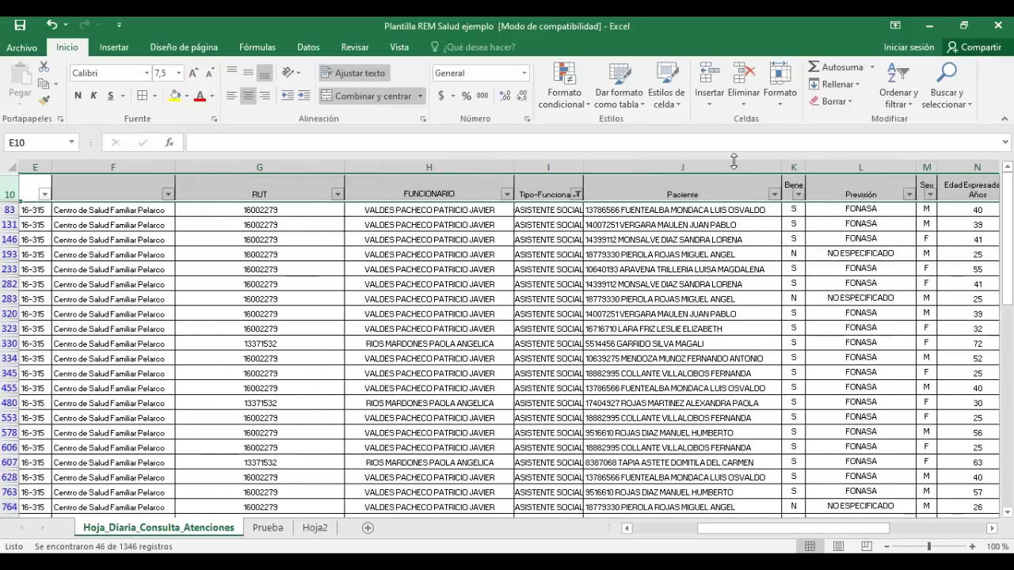
left_click(774, 195)
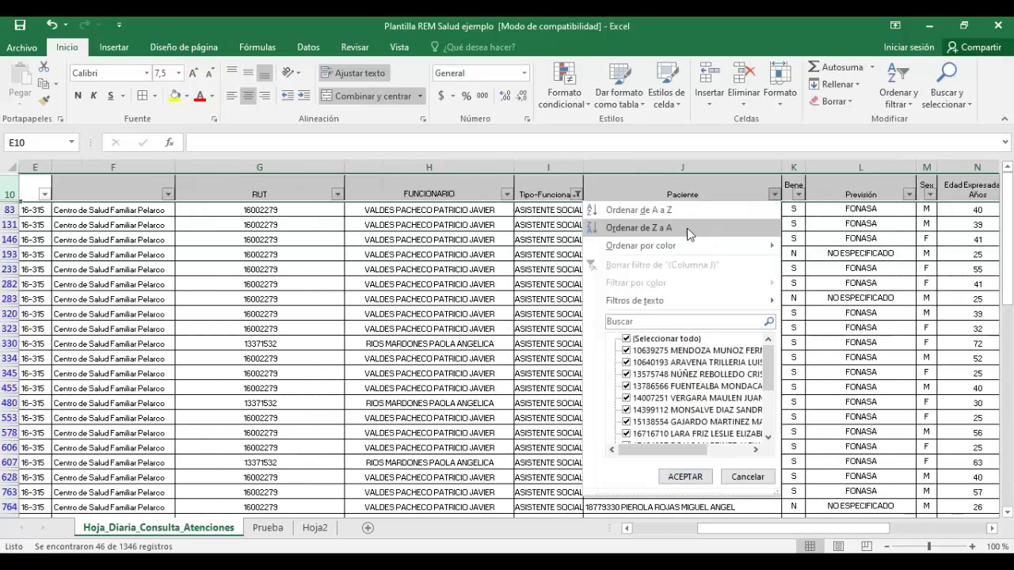
left_click(646, 210)
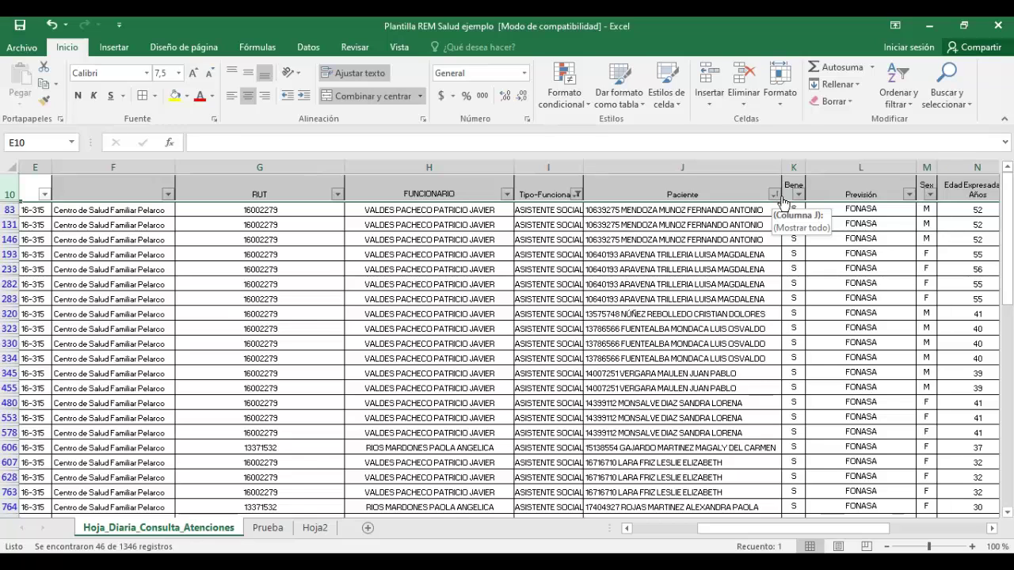
left_click(774, 195)
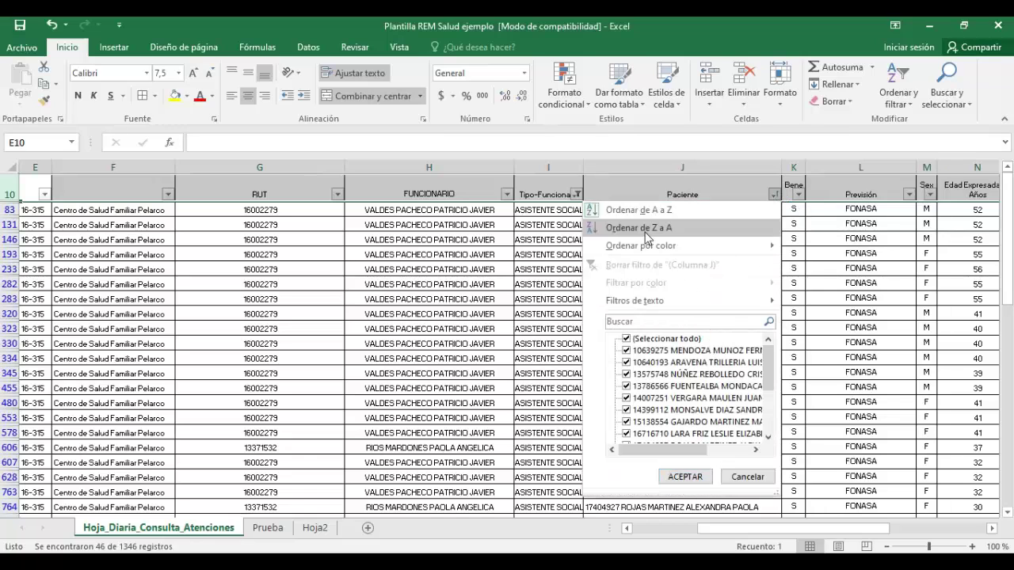
left_click(639, 228)
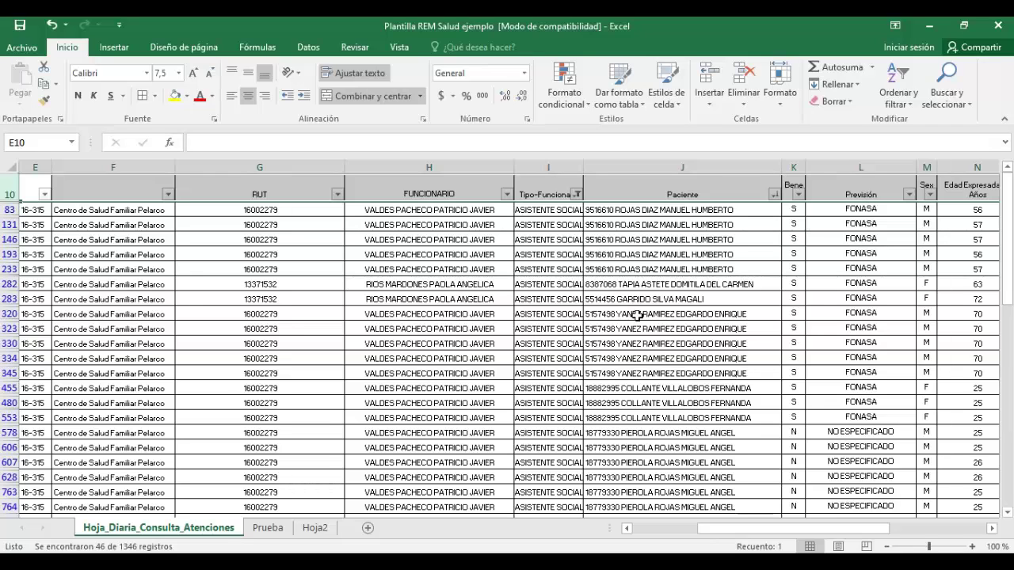
Step: Sort the filtered records by the FUNCIONARIO column from A to Z and re-sort them from Z to A
left_click(506, 194)
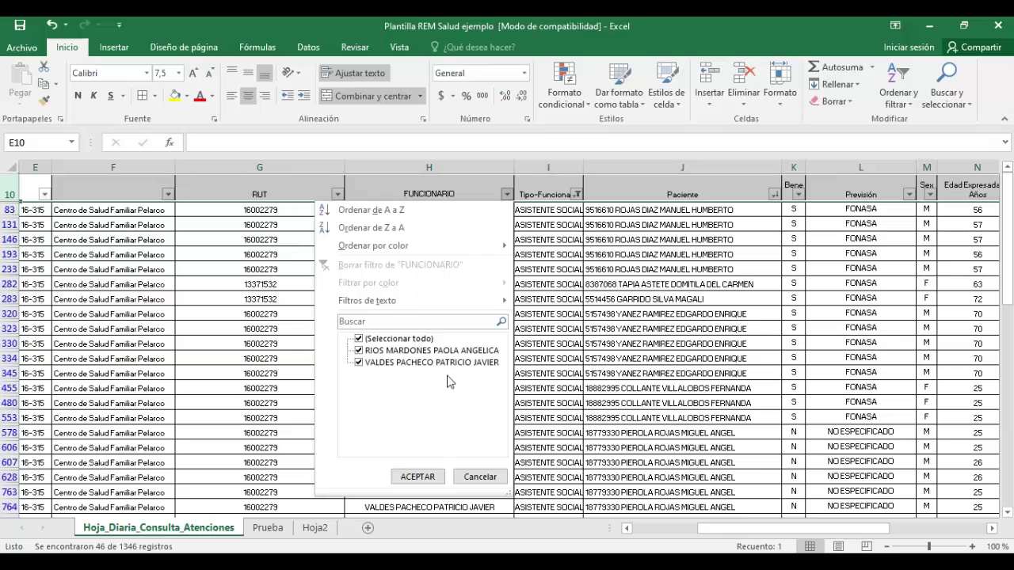
left_click(425, 213)
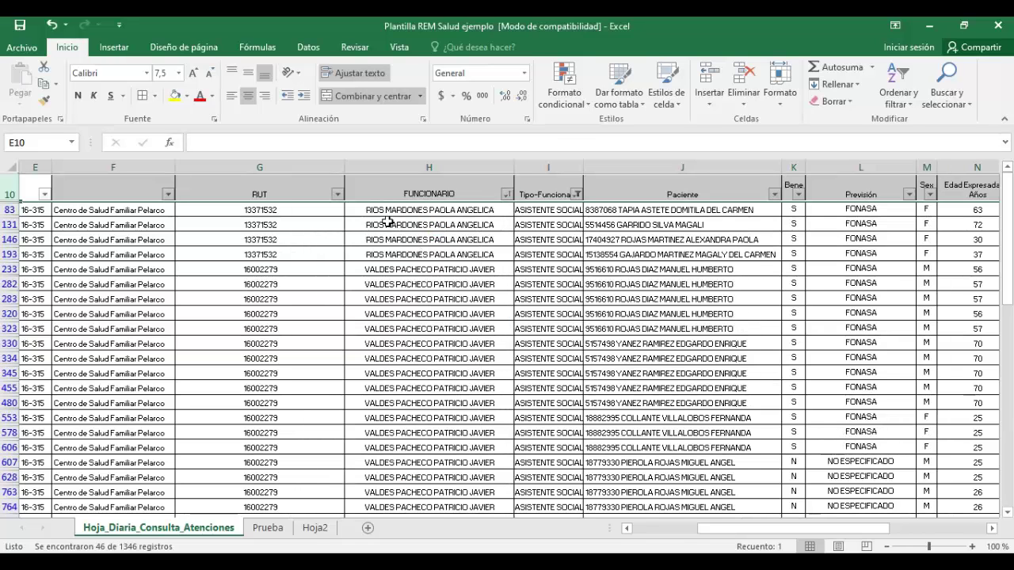
left_click(506, 194)
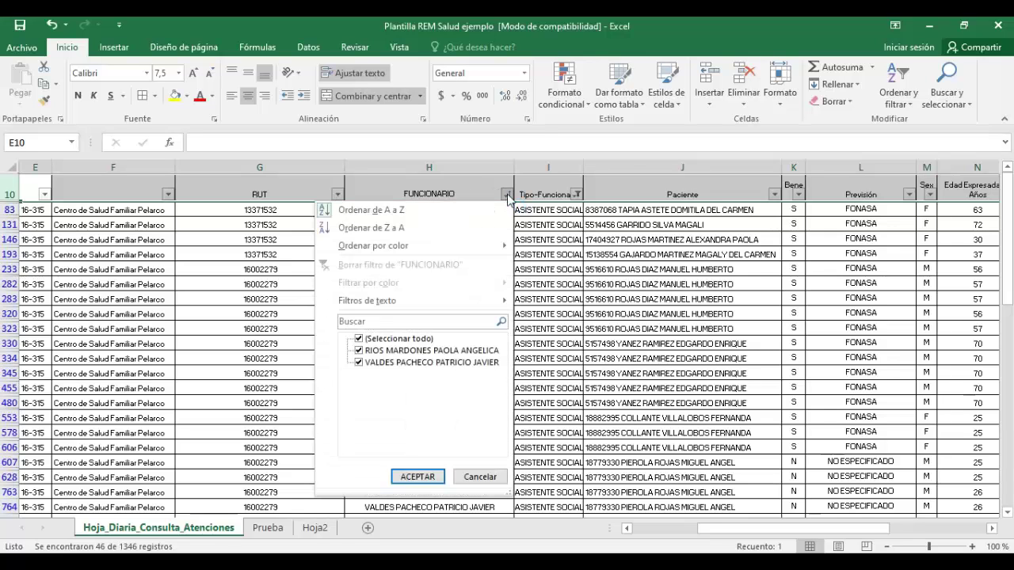
left_click(394, 230)
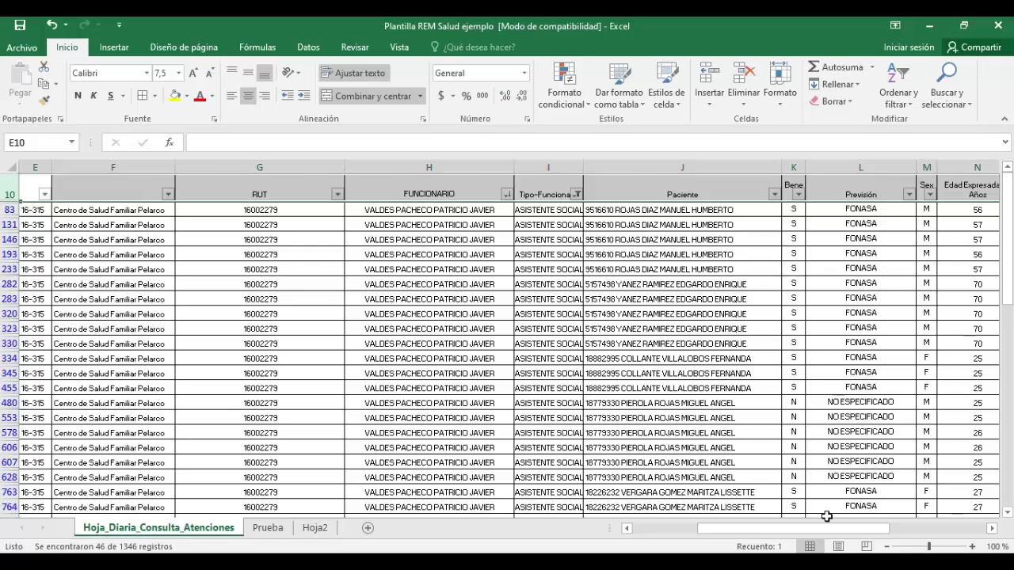
Step: Check the sorted records through Jornada Laboral and turn off the filter on header row 10
left_click_drag(792, 535, 884, 536)
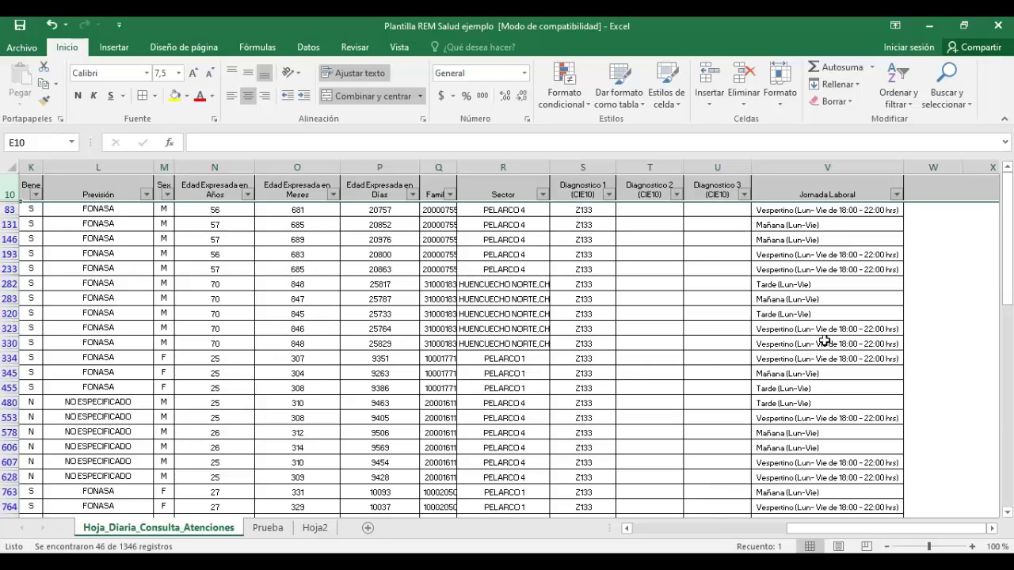
left_click(897, 93)
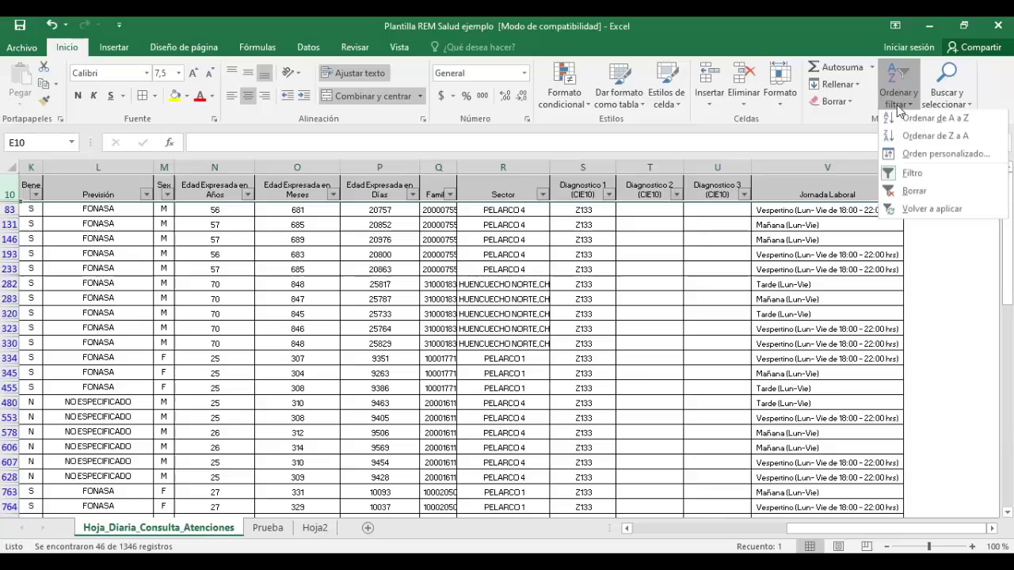
left_click(889, 176)
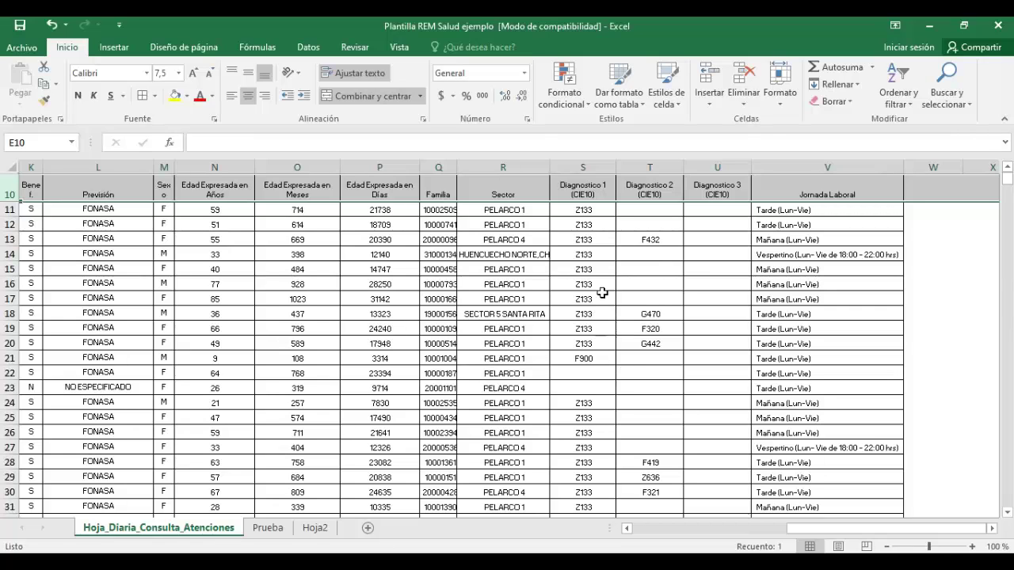
Step: Replace every occurrence of the diagnosis code G470, copied from cell T18, with Fiebre using Find and Replace
left_click(941, 93)
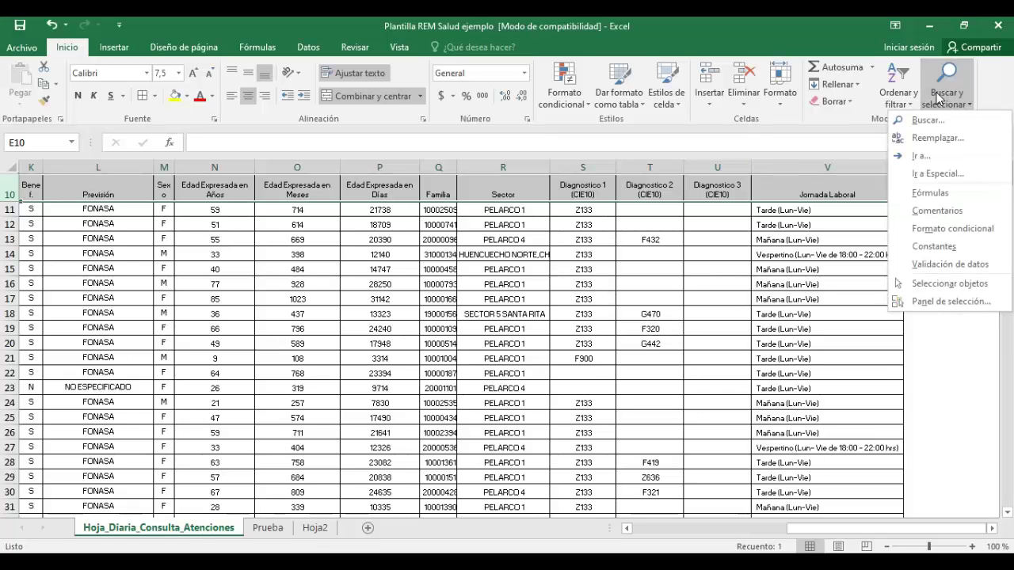
left_click(937, 138)
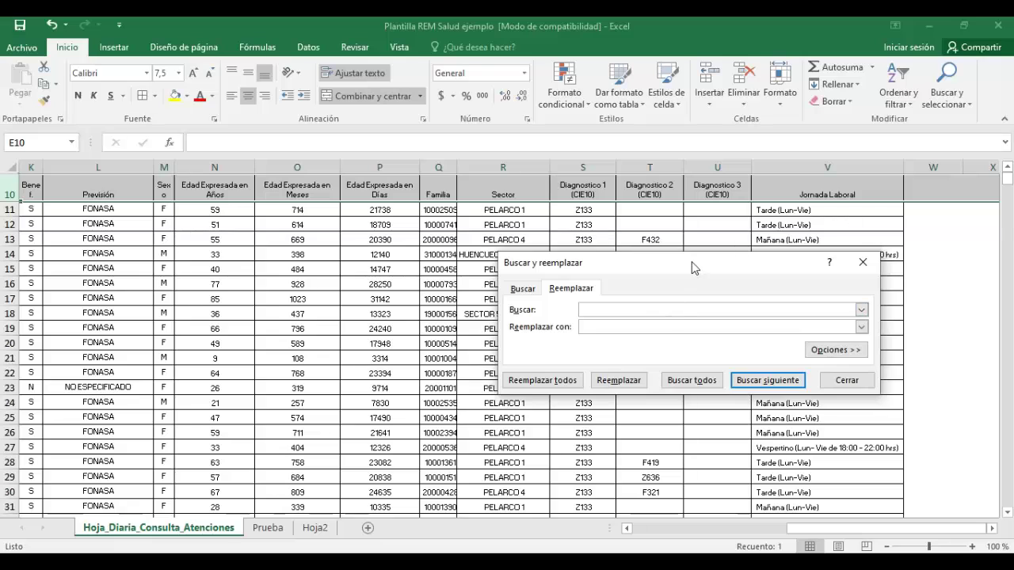
left_click_drag(692, 261, 357, 185)
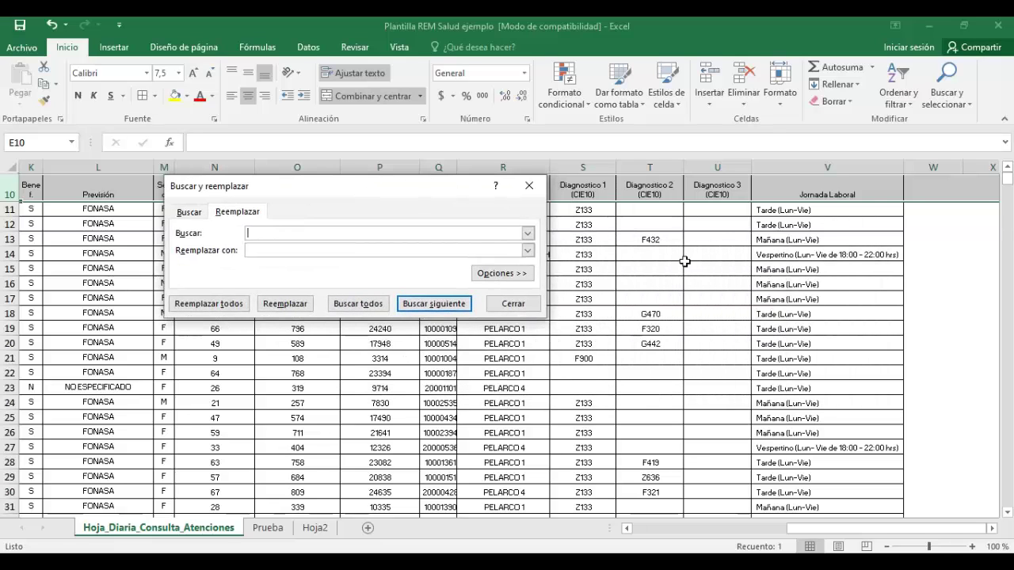
left_click(646, 320)
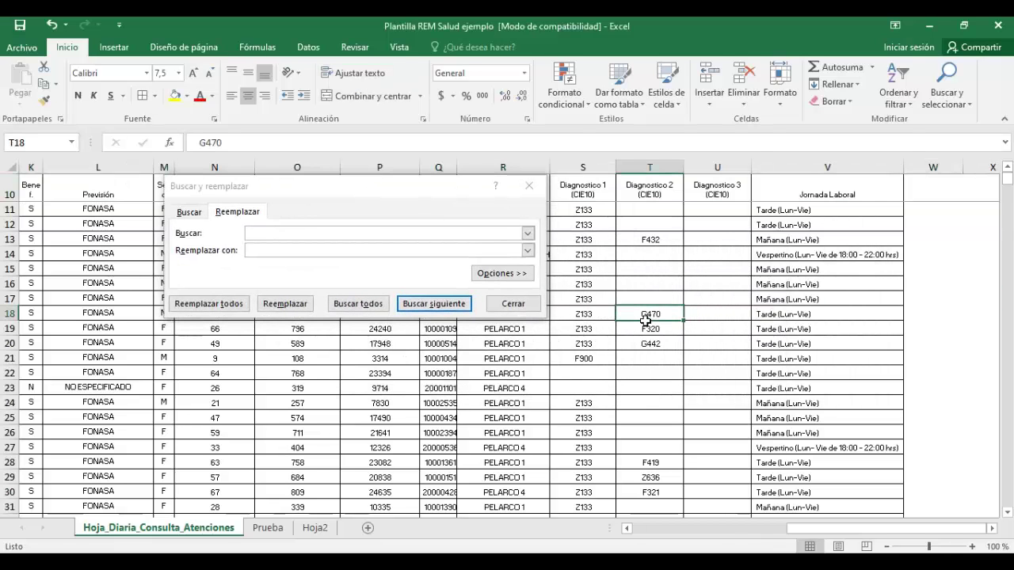
key("ctrl+c")
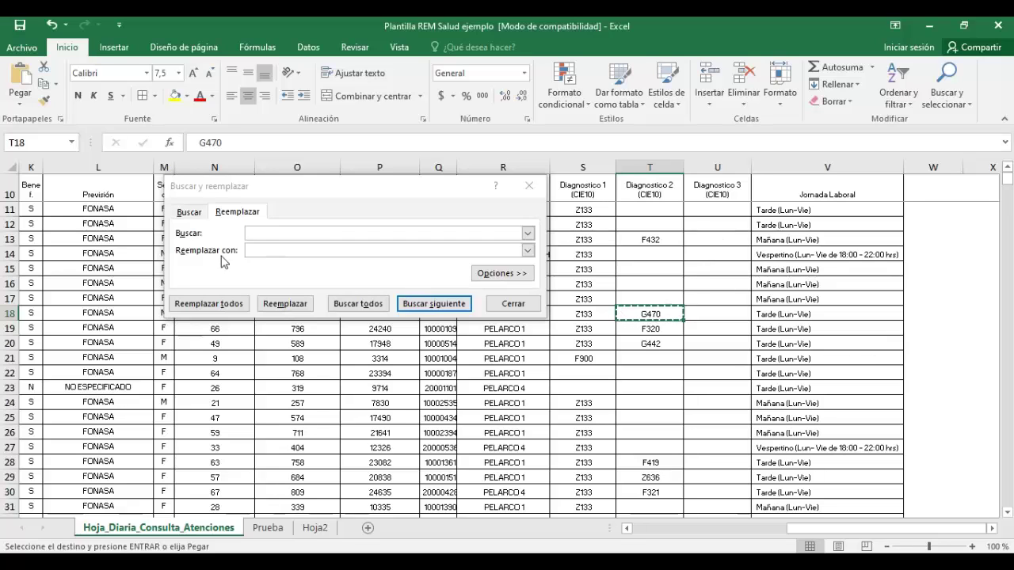
left_click(304, 234)
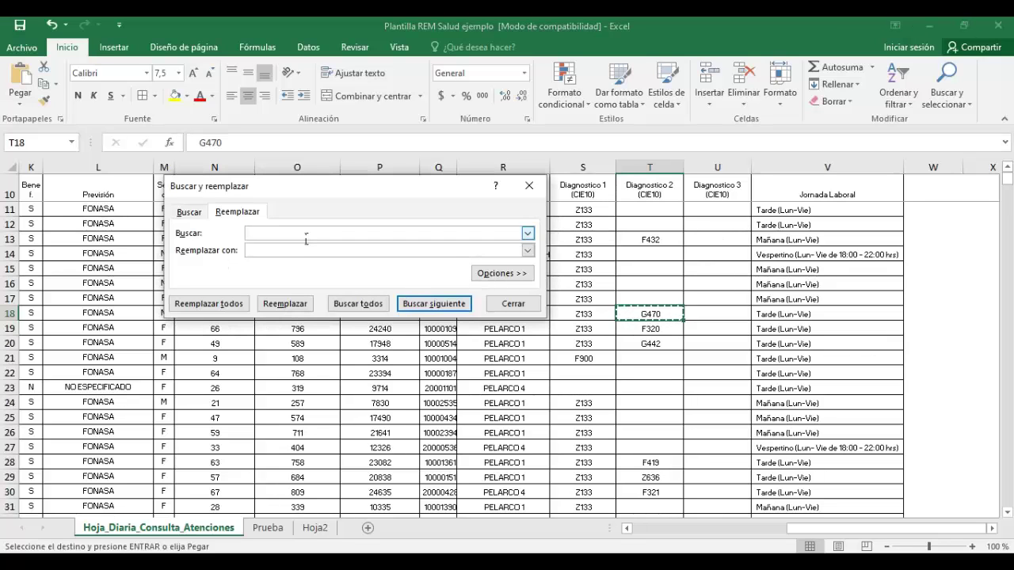
key("ctrl+v")
left_click(263, 249)
type("Fi")
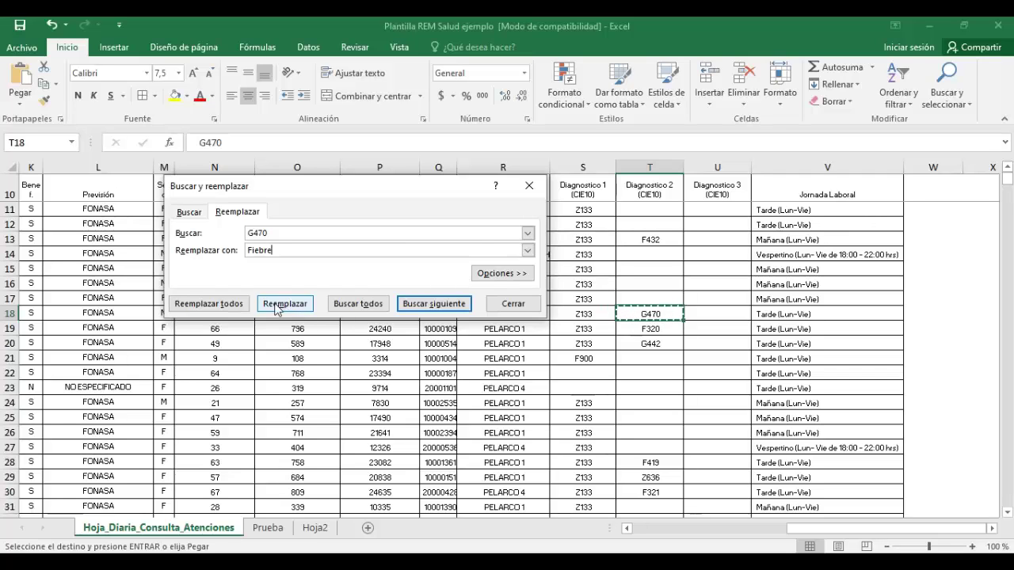
left_click(217, 310)
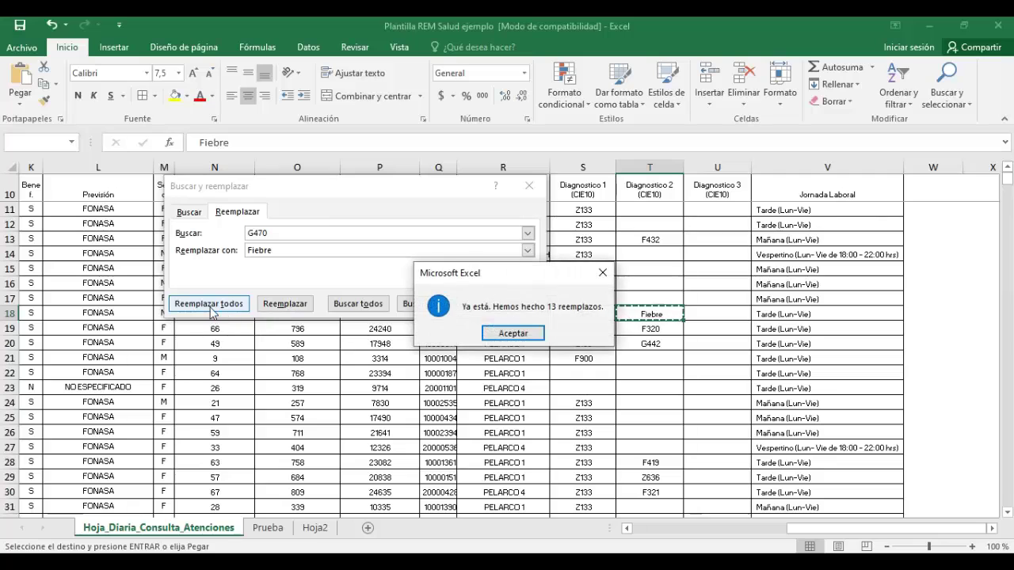
left_click(527, 334)
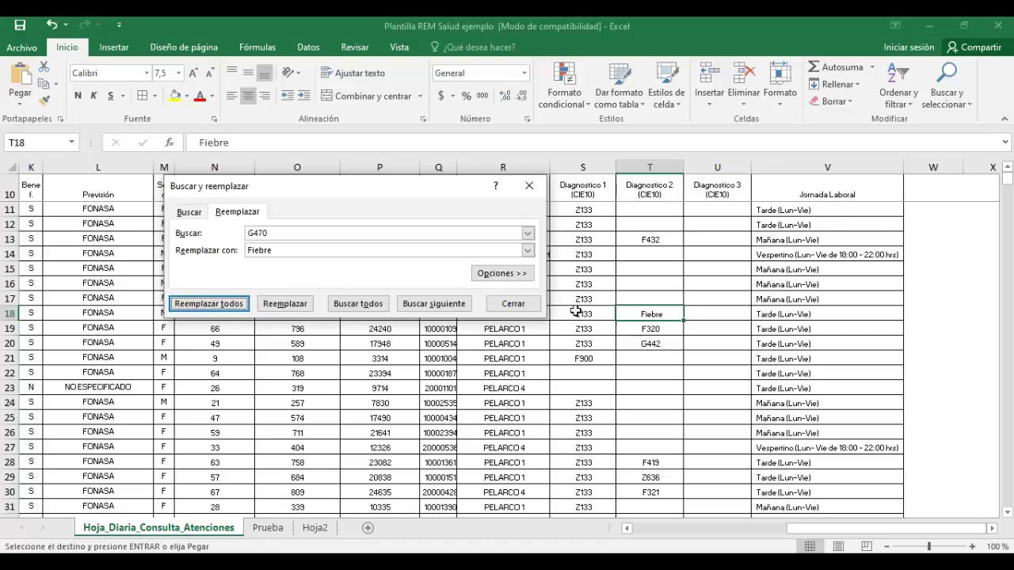
left_click(513, 304)
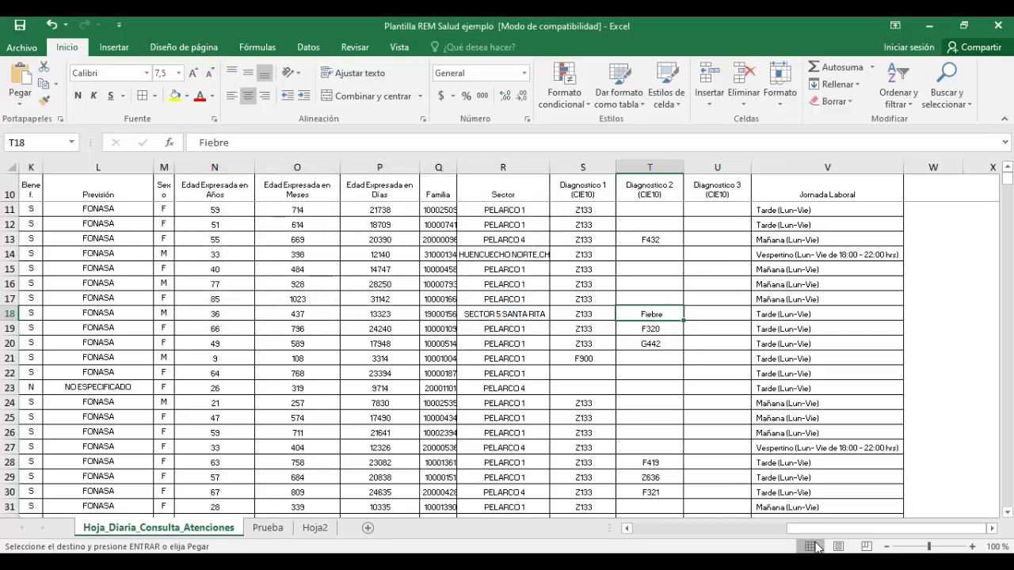
Step: Open Find and Replace and enter the staff member's full name, copied from cell H11, as both the search and replacement text
left_click_drag(816, 530, 739, 529)
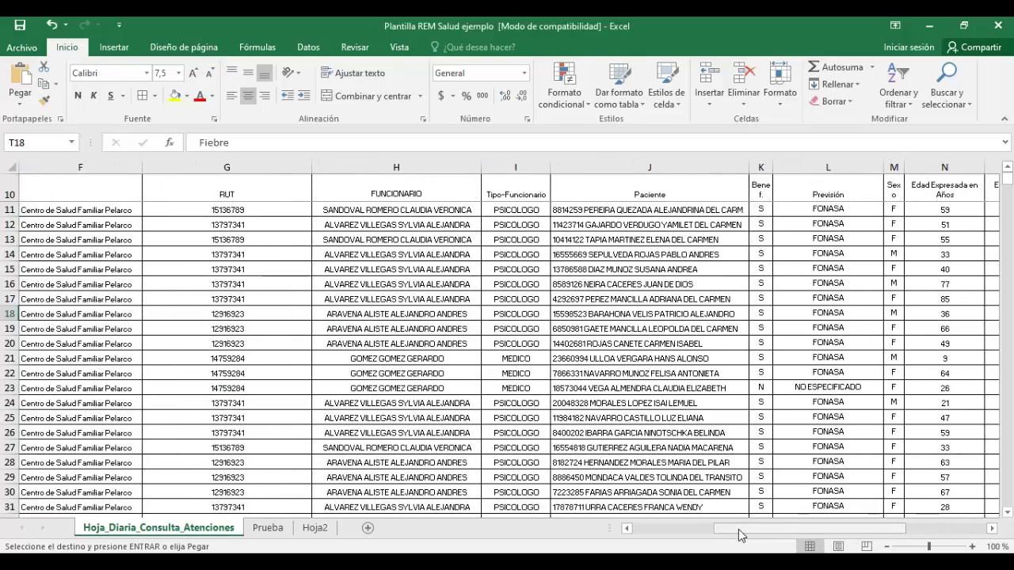
left_click(428, 212)
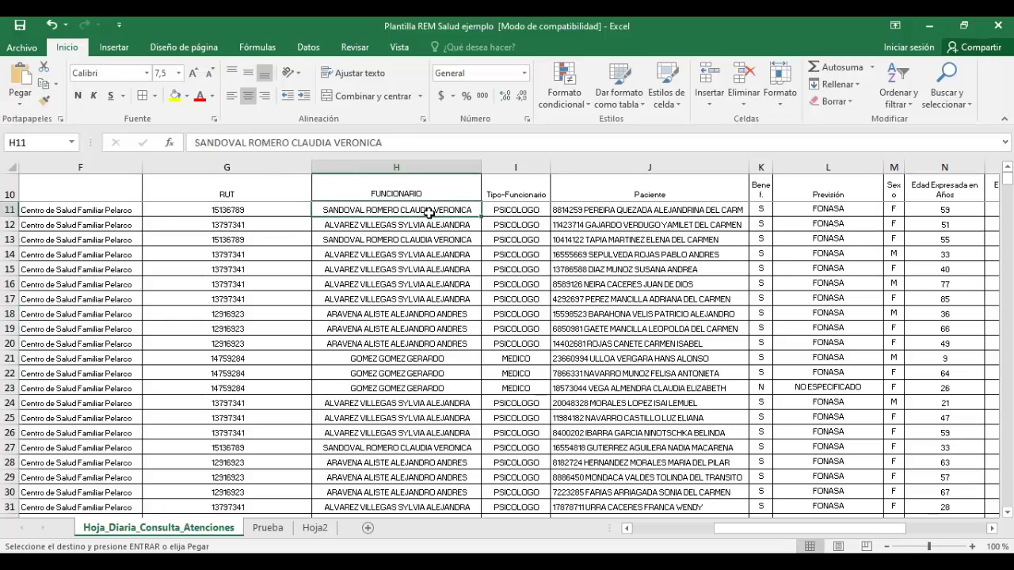
left_click_drag(404, 144, 203, 142)
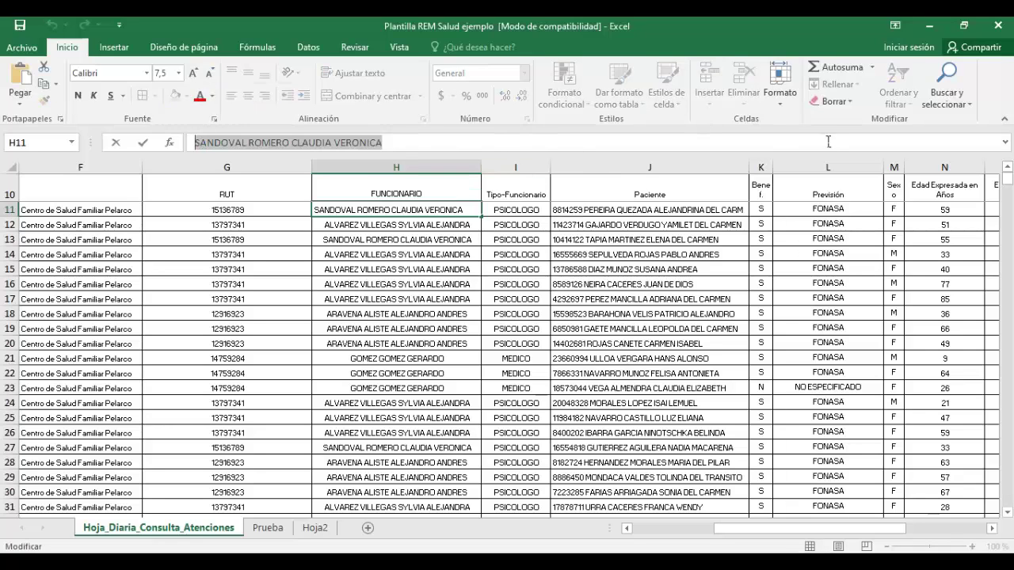
left_click(946, 86)
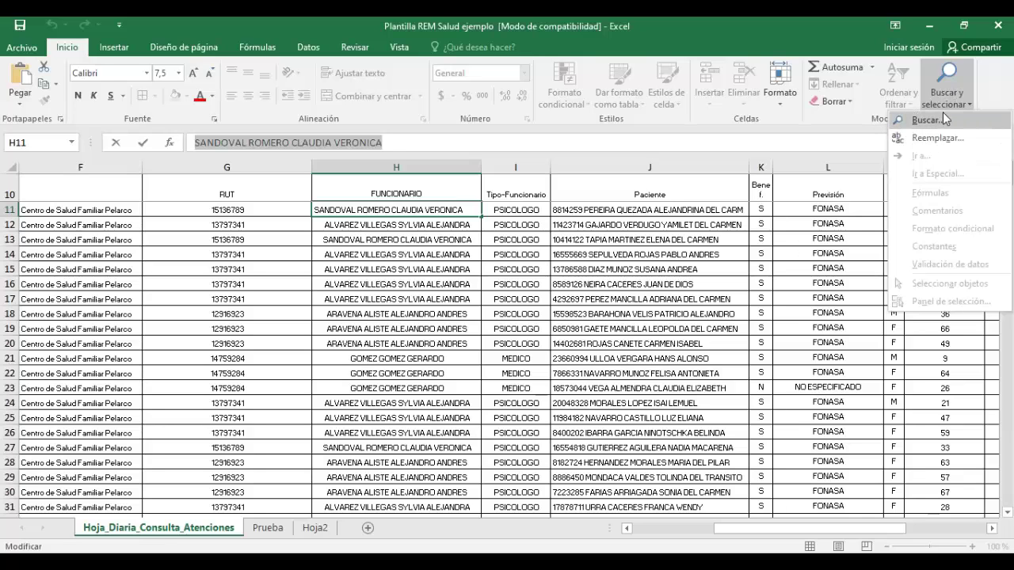
left_click(935, 138)
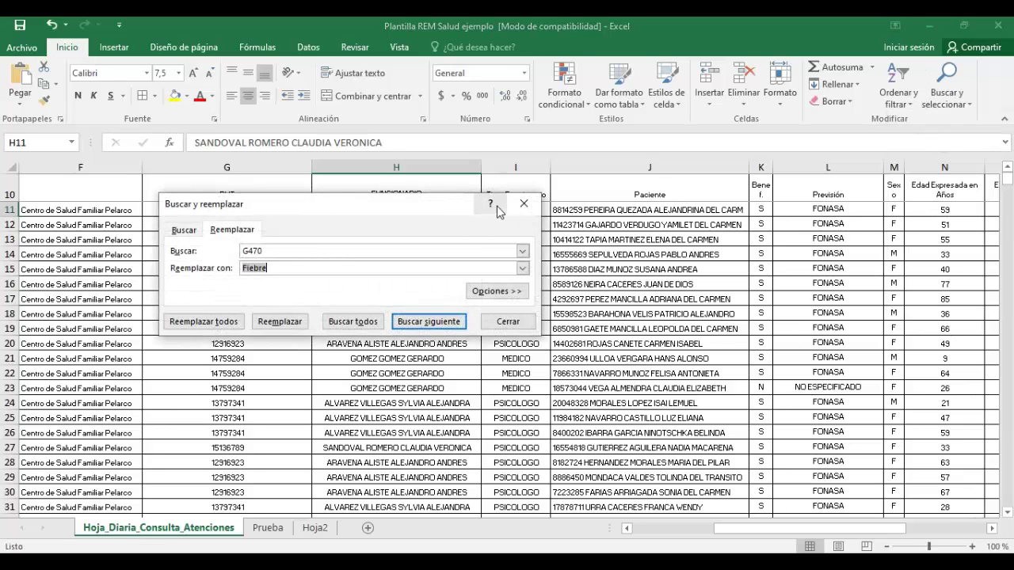
left_click_drag(376, 205, 404, 294)
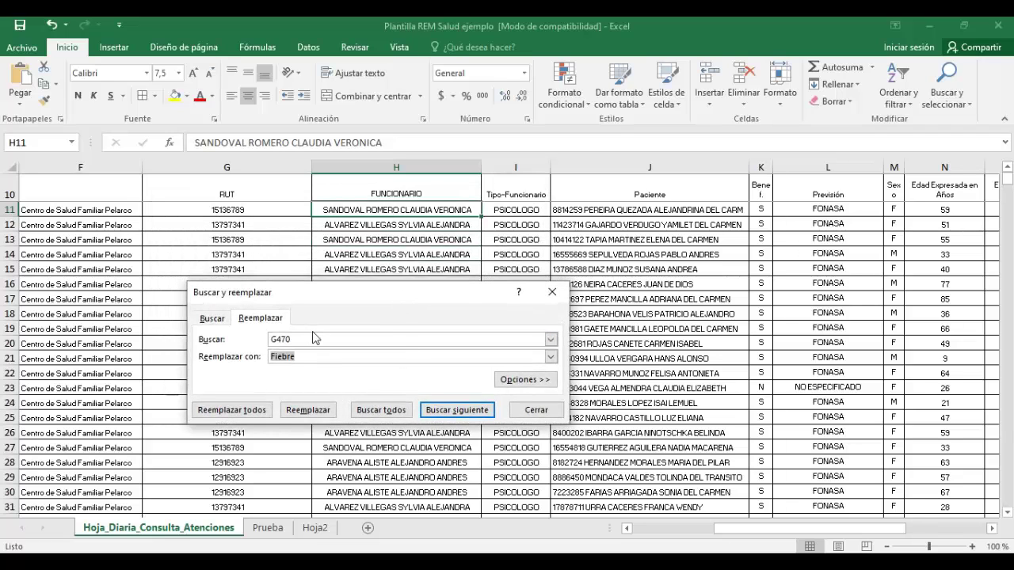
left_click(427, 214)
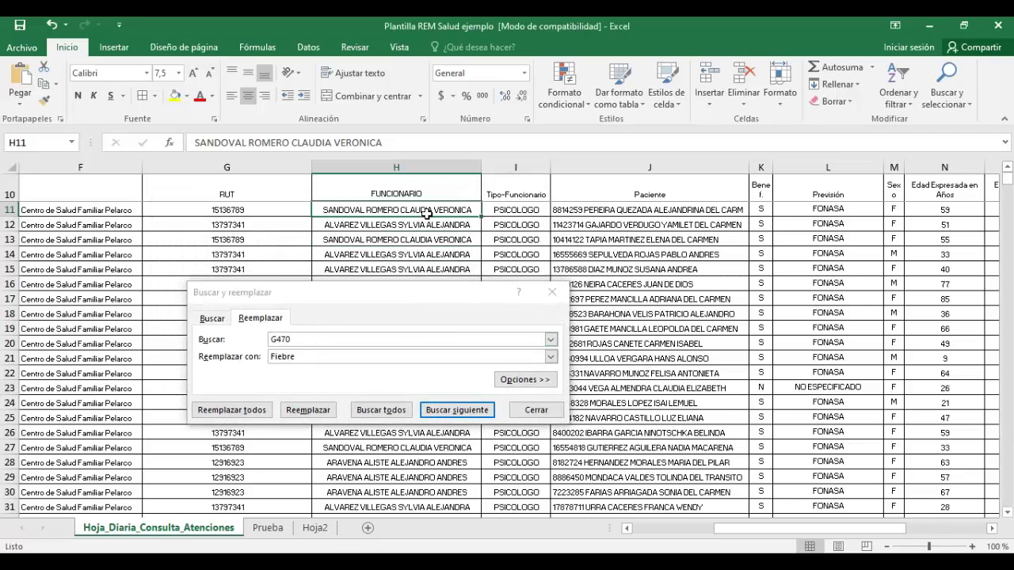
key("ctrl+c")
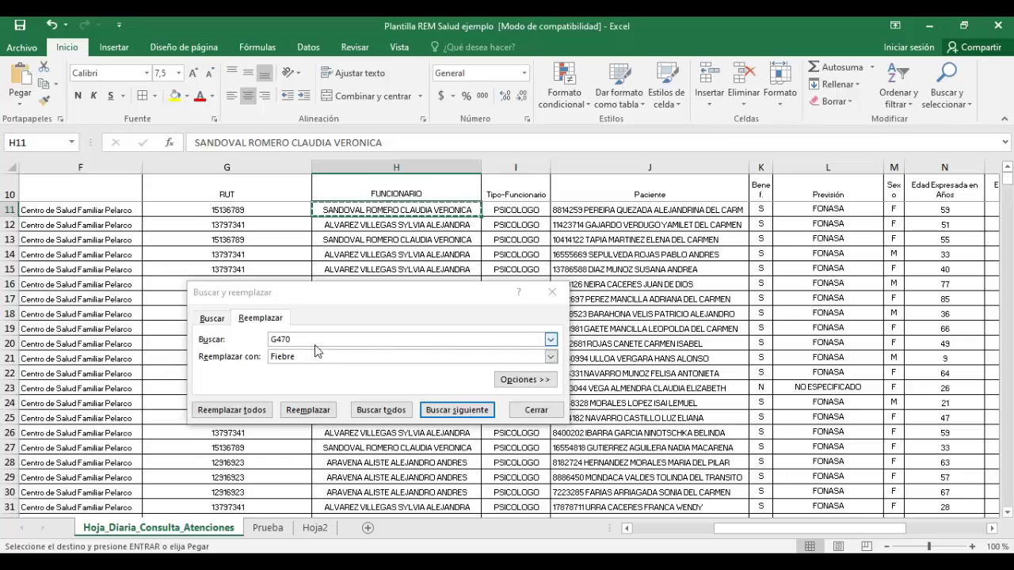
double_click(316, 341)
key("ctrl+v")
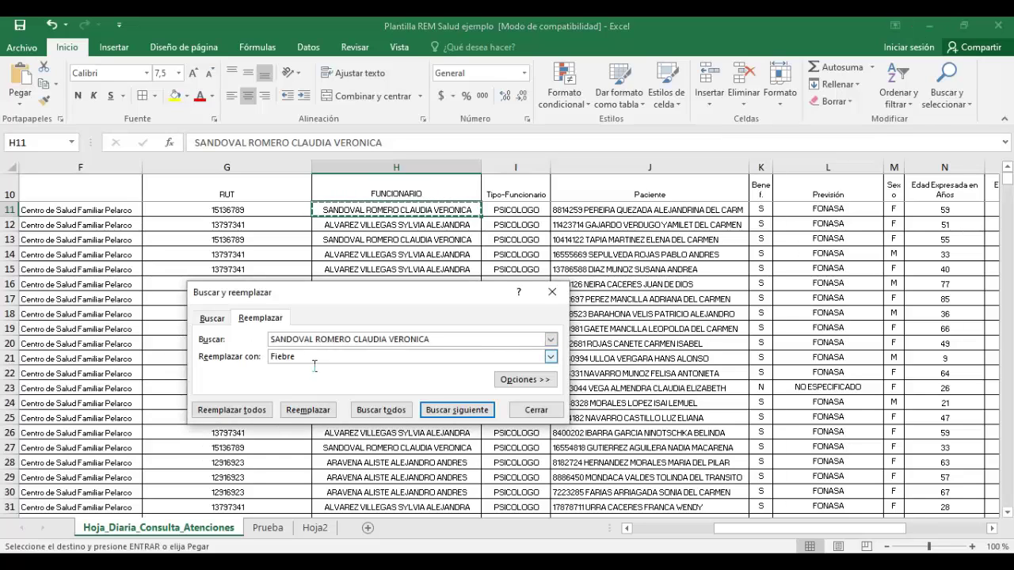
double_click(283, 356)
key("ctrl+v")
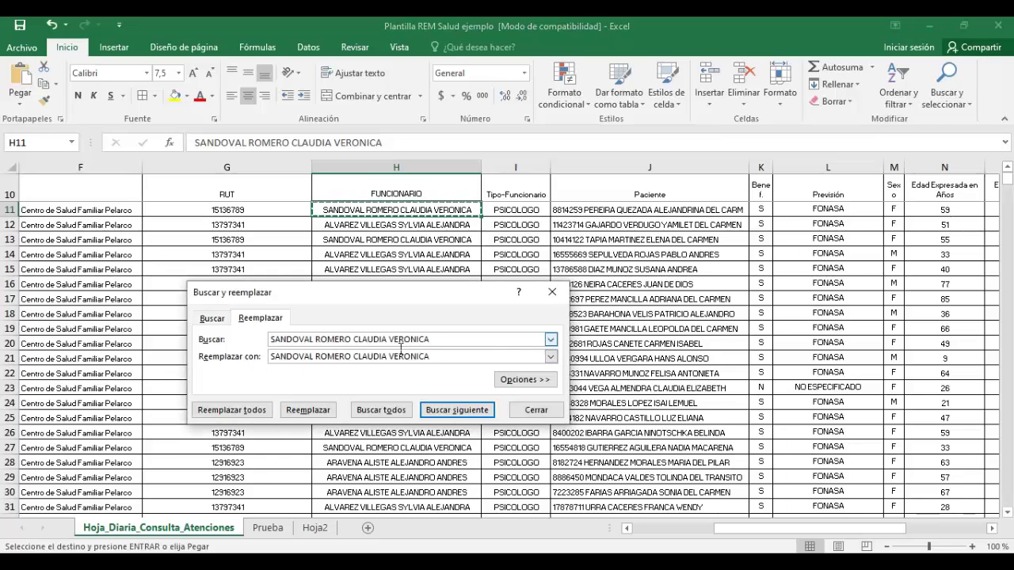
left_click(451, 344)
key("BackSpace")
key("BackSpace")
key("BackSpace")
key("BackSpace")
key("BackSpace")
key("BackSpace")
key("BackSpace")
key("BackSpace")
type("v")
key("BackSpace")
key("BackSpace")
key("BackSpace")
key("BackSpace")
key("BackSpace")
key("BackSpace")
key("BackSpace")
key("BackSpace")
key("BackSpace")
key("BackSpace")
key("BackSpace")
key("BackSpace")
key("BackSpace")
key("BackSpace")
key("BackSpace")
key("BackSpace")
key("BackSpace")
key("BackSpace")
key("BackSpace")
key("BackSpace")
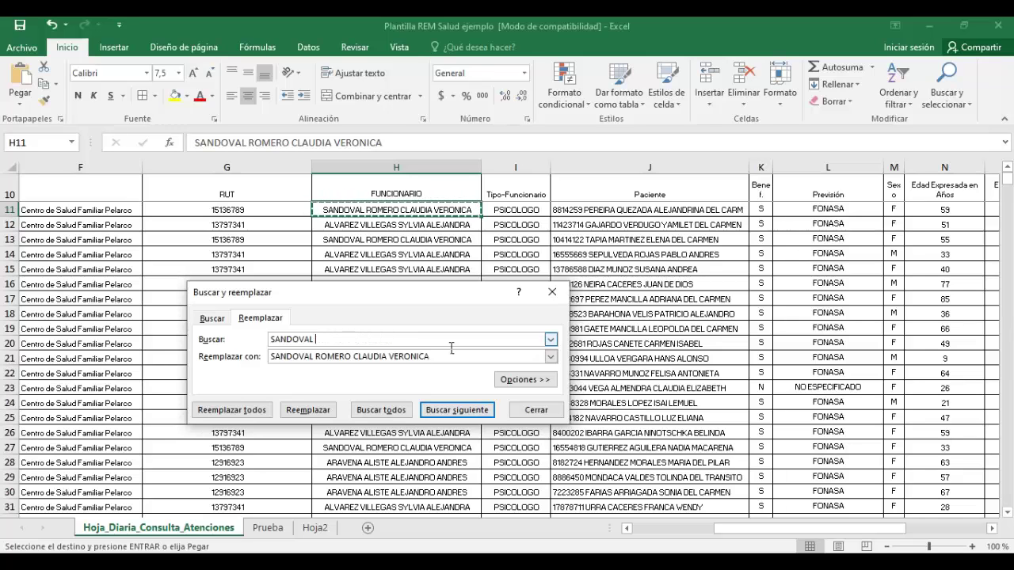
key("ctrl+v")
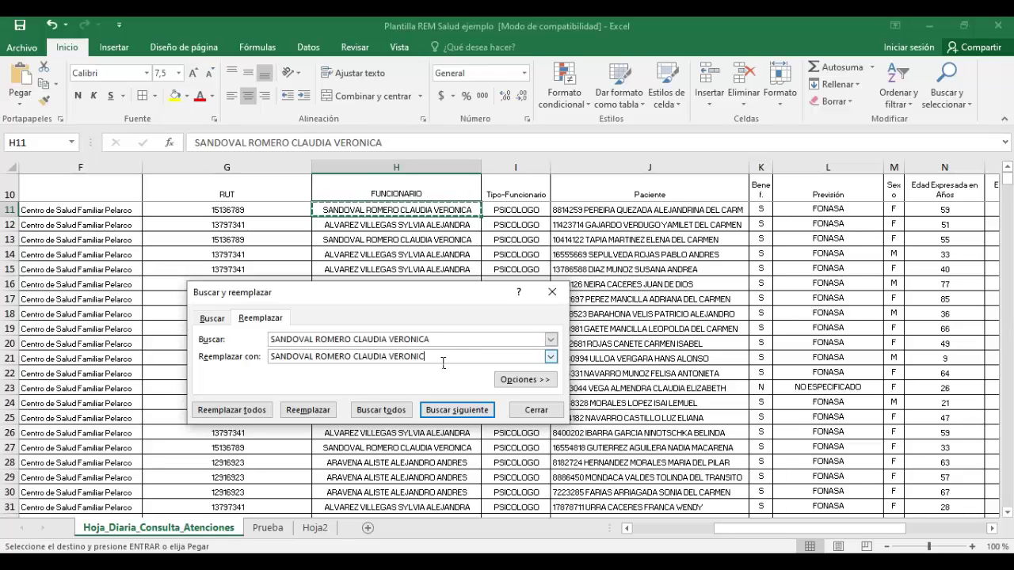
Step: Remove the last given name from the replacement text, replace all occurrences of the full staff name, and close Find and Replace
key("BackSpace")
key("BackSpace")
key("BackSpace")
key("BackSpace")
key("BackSpace")
key("BackSpace")
key("BackSpace")
left_click(260, 410)
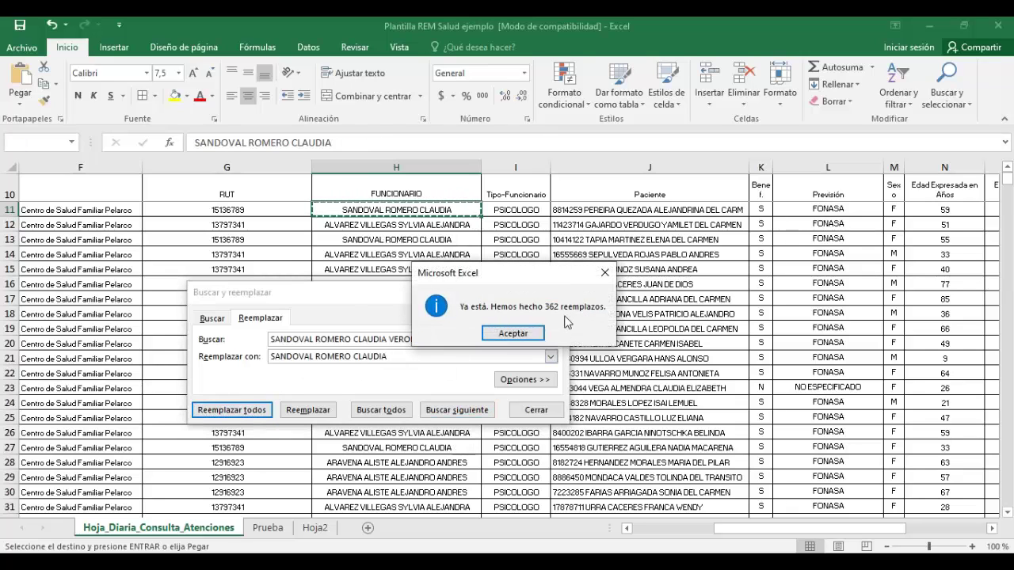
left_click(523, 334)
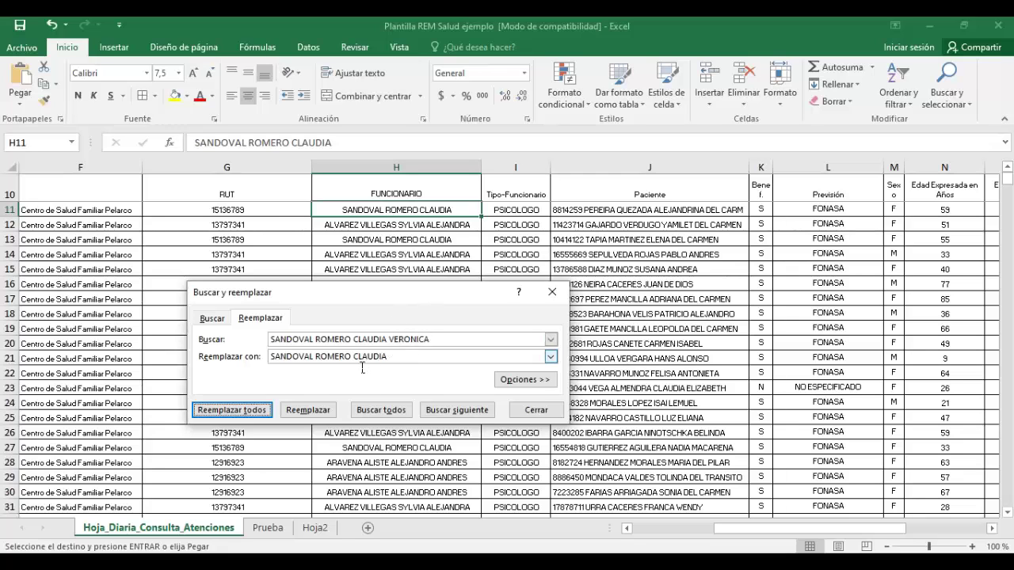
left_click(552, 292)
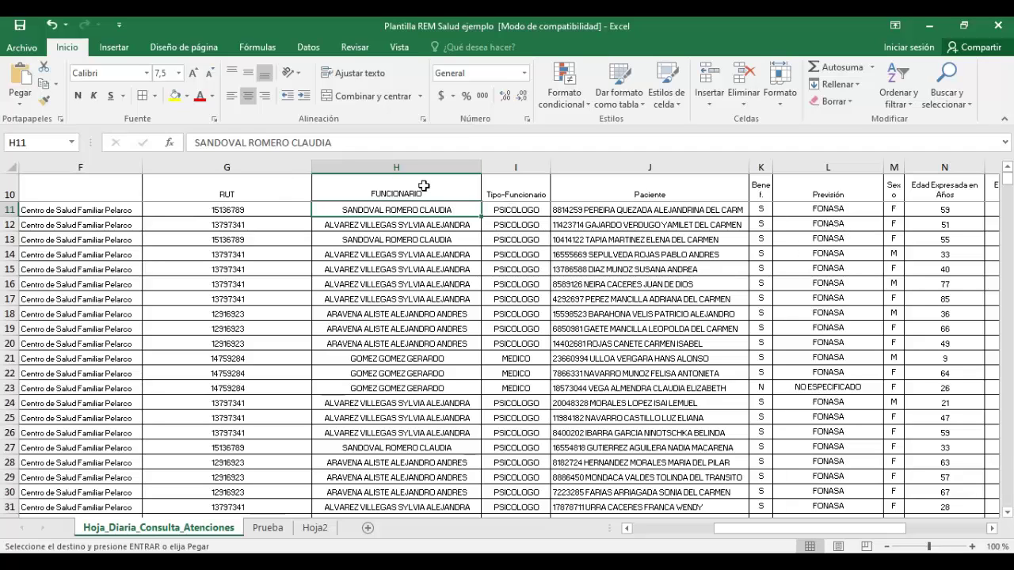
left_click(416, 179)
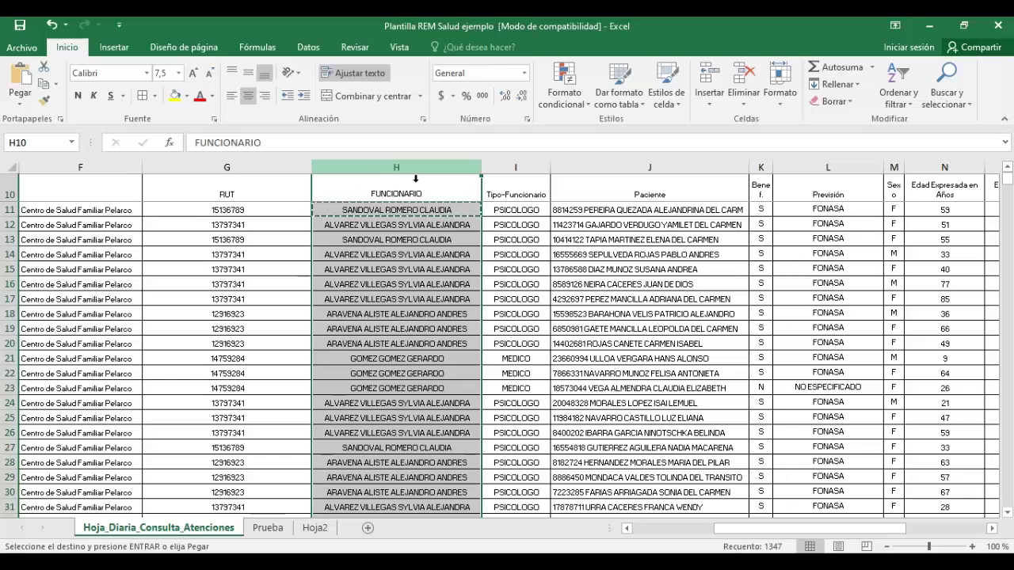
key("Escape")
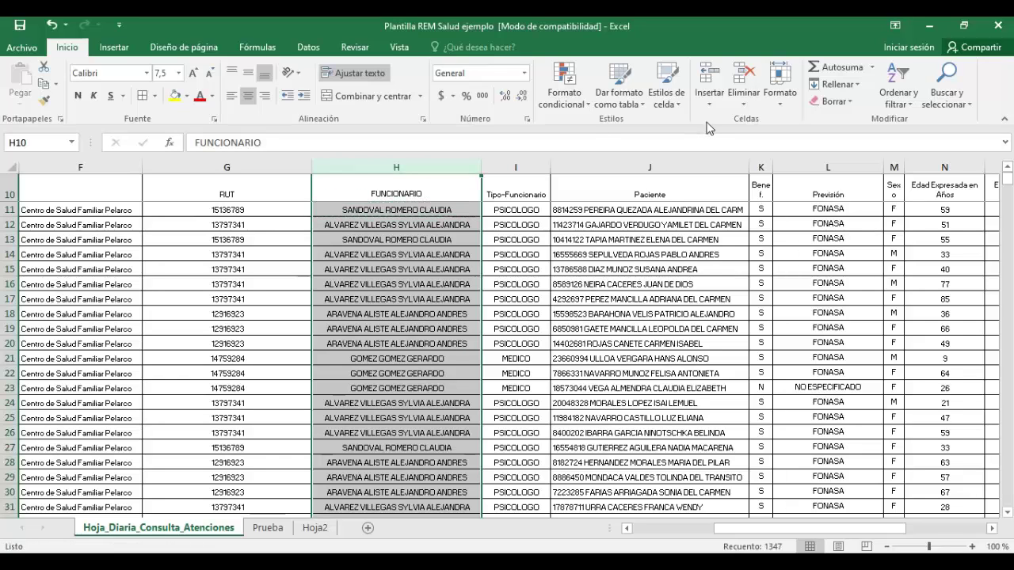
left_click(960, 103)
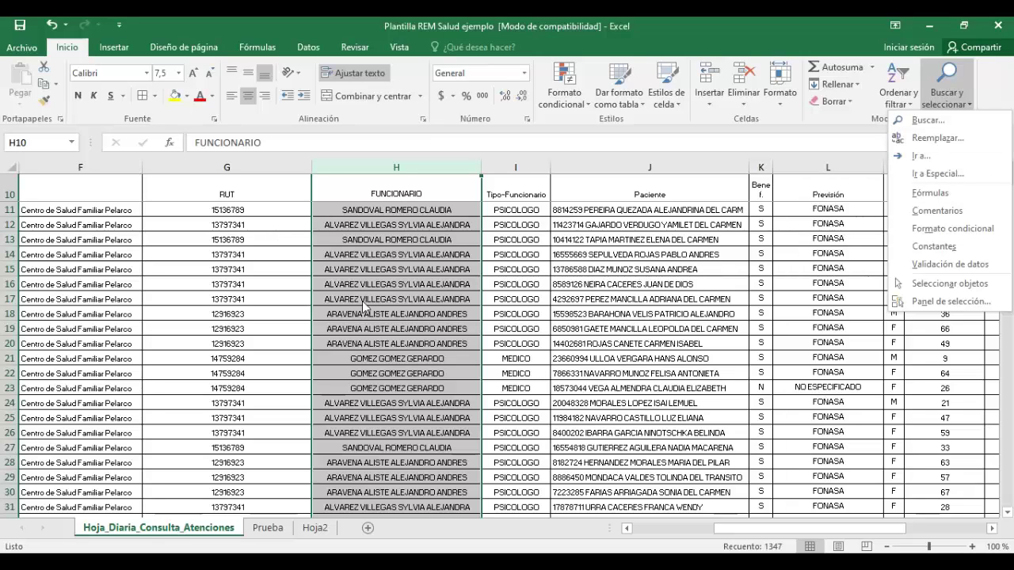
left_click(406, 178)
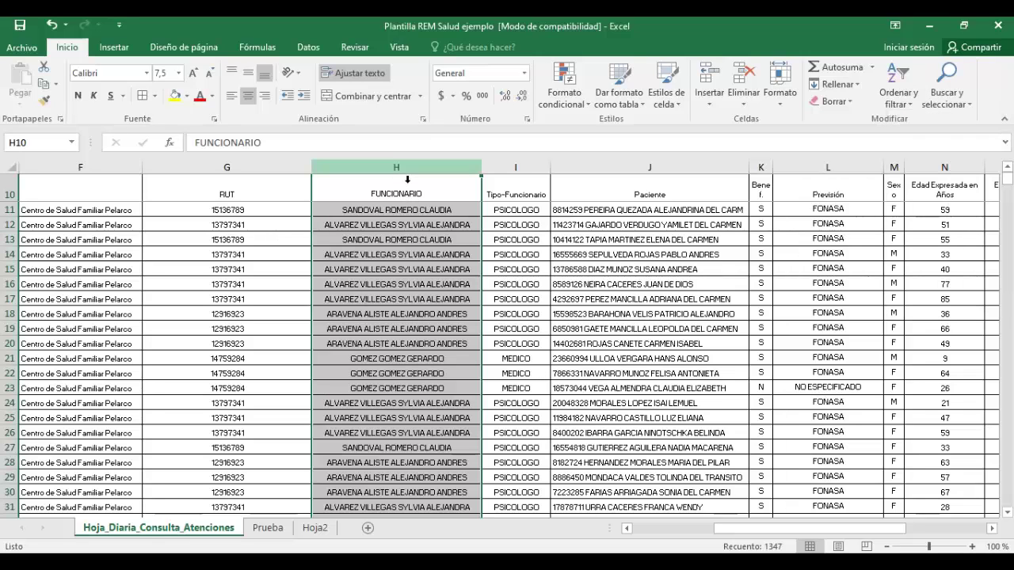
left_click(386, 226)
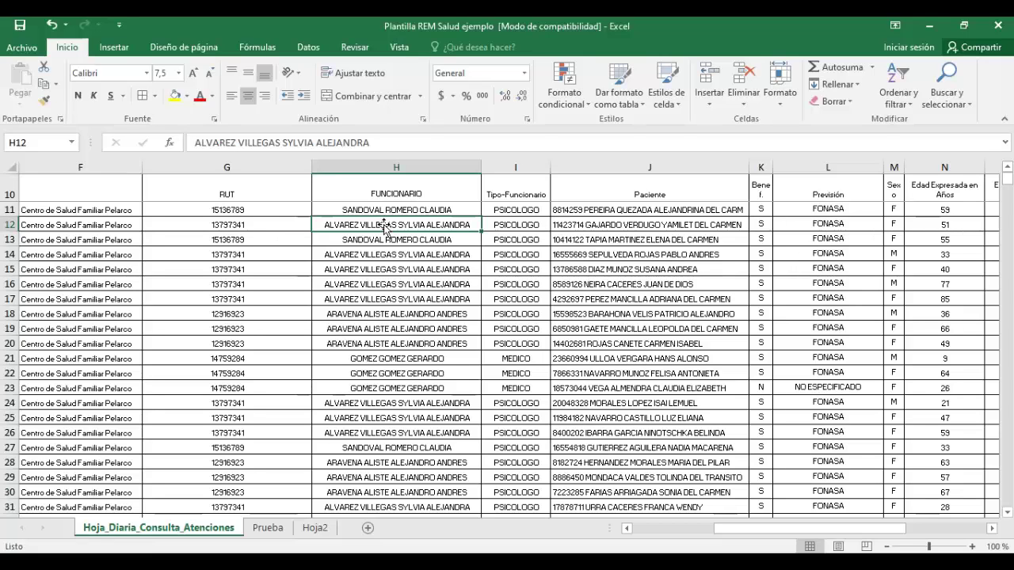
left_click(403, 182)
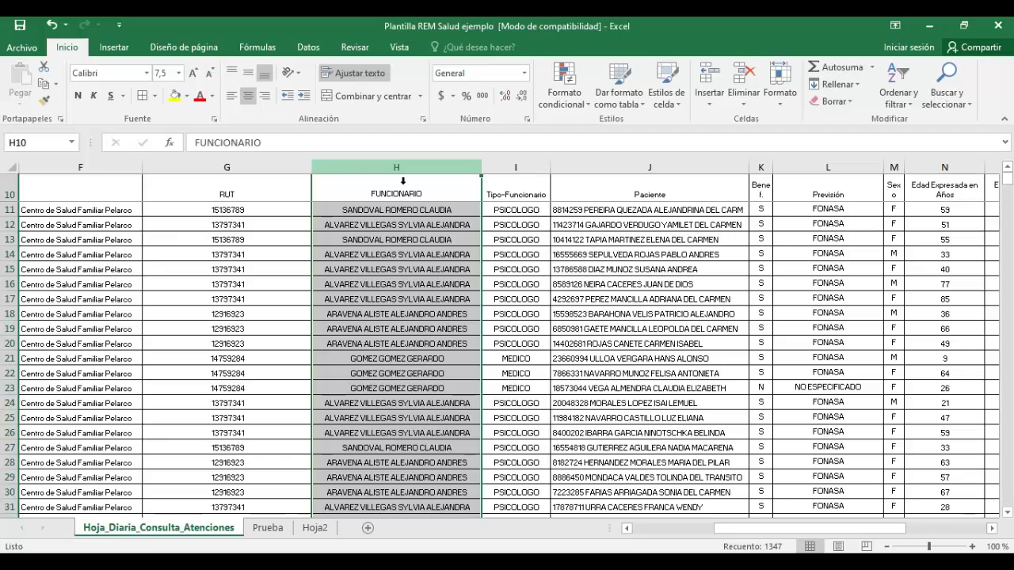
left_click_drag(269, 181, 624, 198)
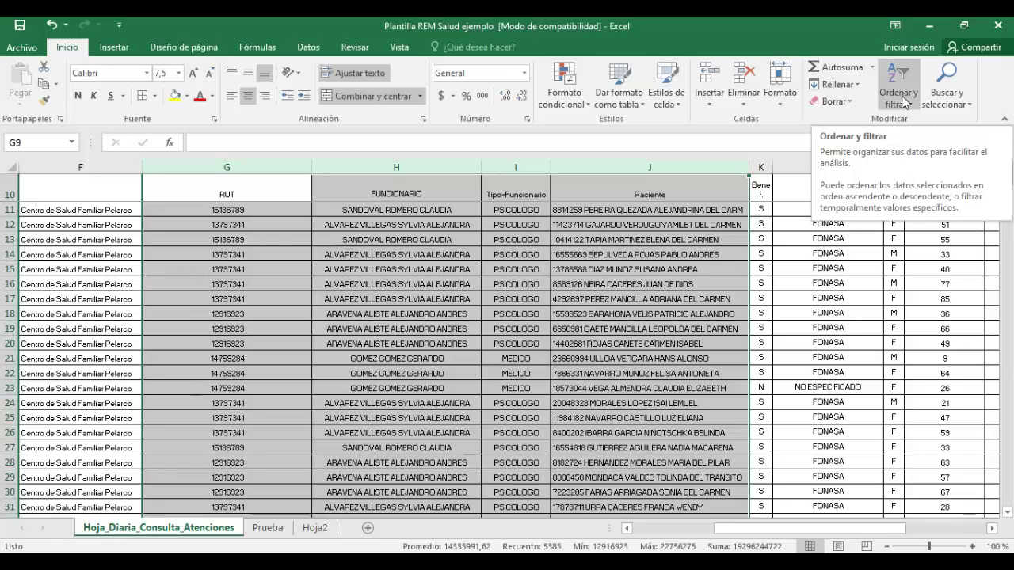
Step: Start Remove Duplicates on the records table, mark the data as having headers, and deselect all columns
left_click(446, 197)
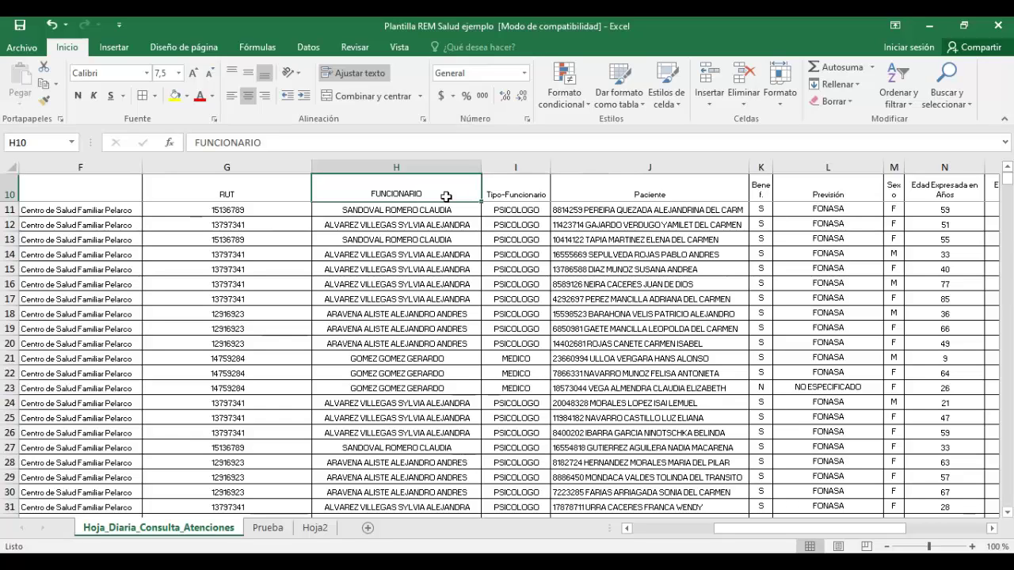
left_click(309, 47)
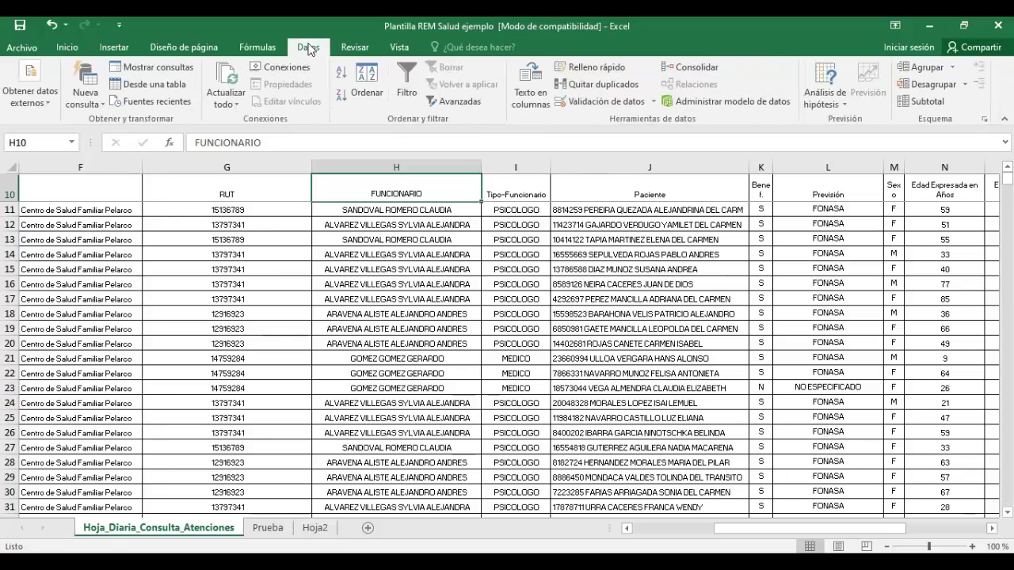
left_click(591, 84)
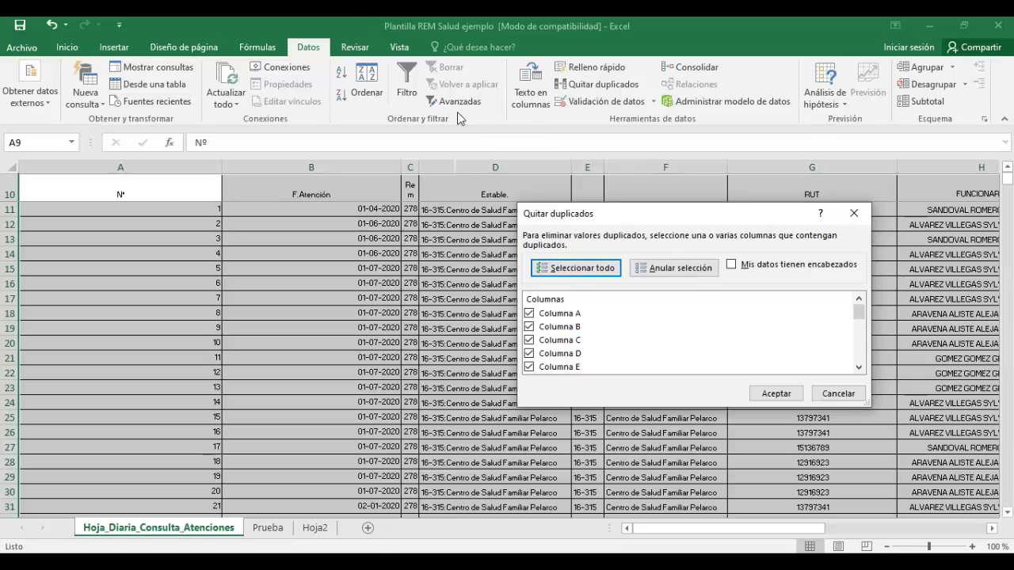
left_click(731, 266)
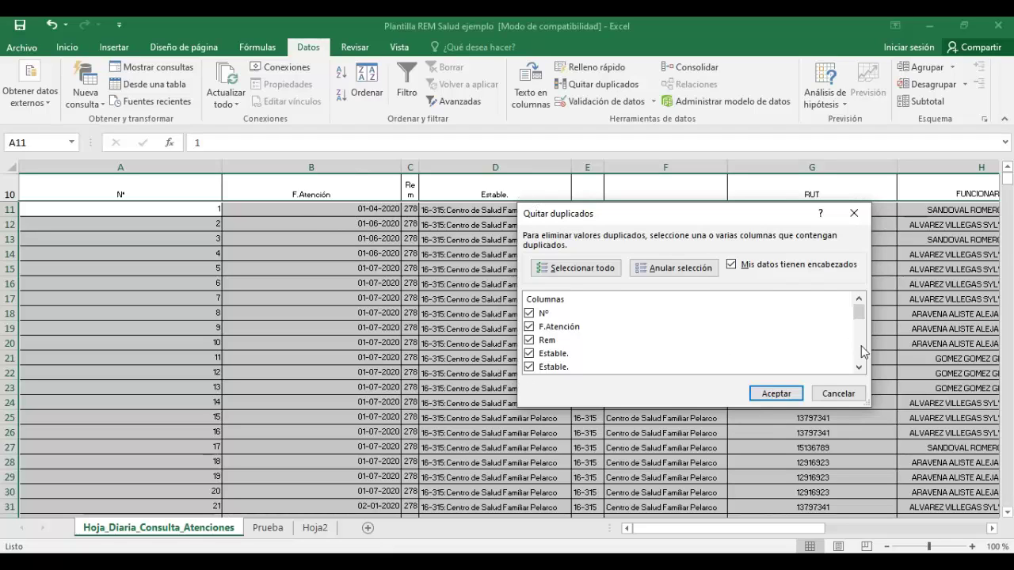
left_click(642, 268)
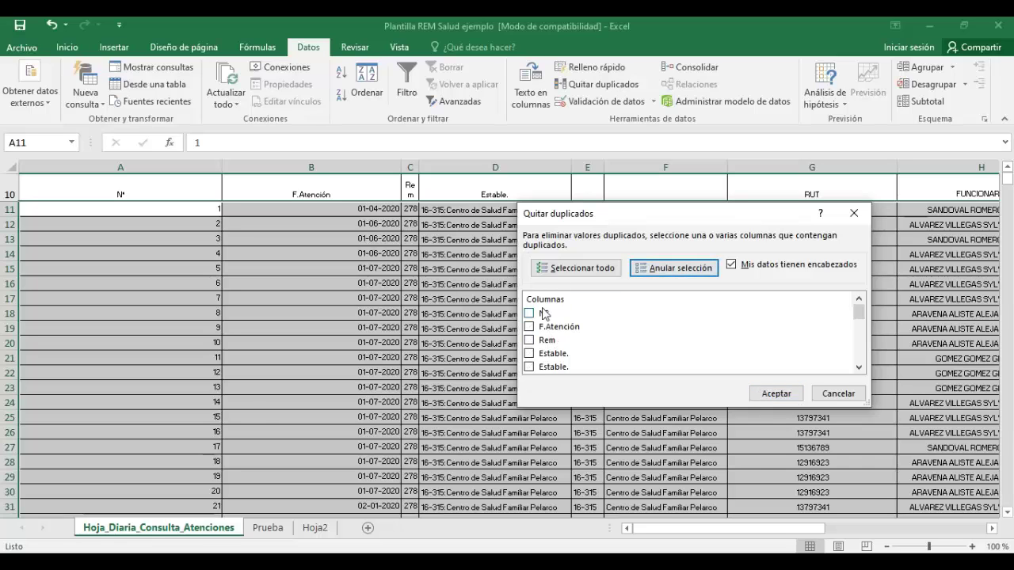
Step: Choose only the Paciente column for comparison and remove the duplicate records
left_click(860, 369)
left_click(860, 368)
left_click(860, 369)
left_click(860, 369)
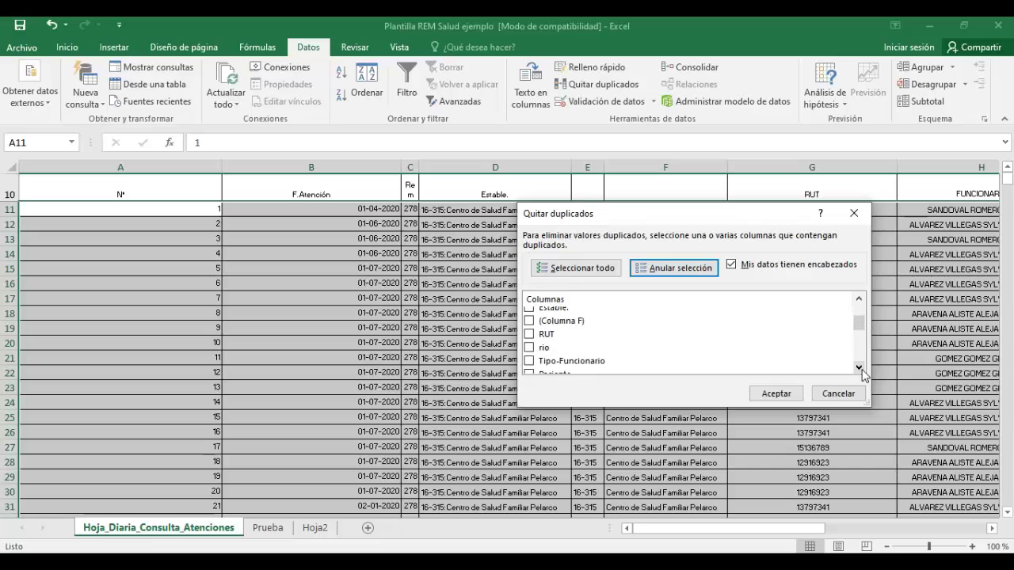
left_click(860, 369)
left_click(861, 368)
left_click(861, 369)
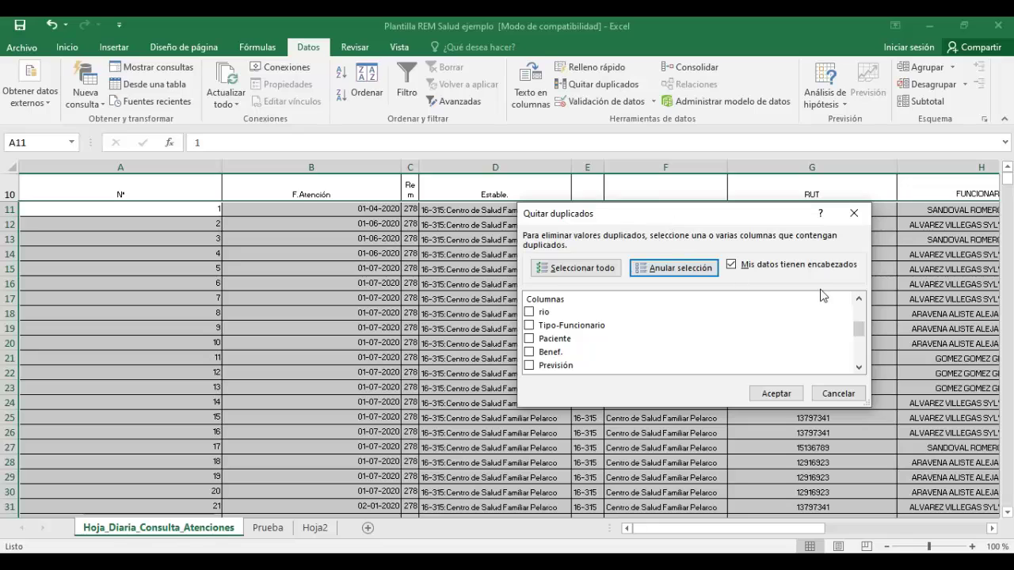
left_click_drag(858, 330, 858, 321)
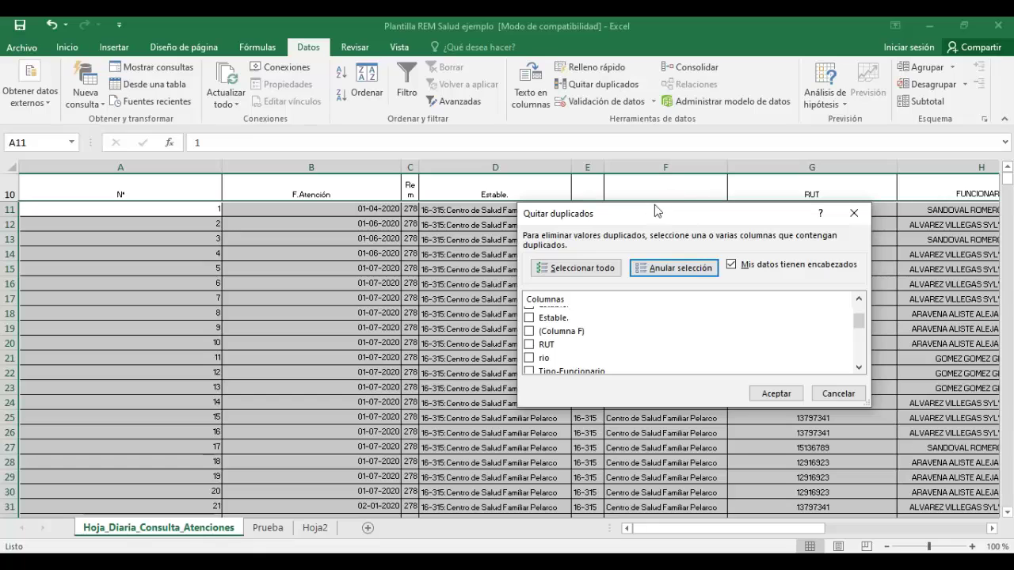
left_click(859, 368)
left_click(860, 367)
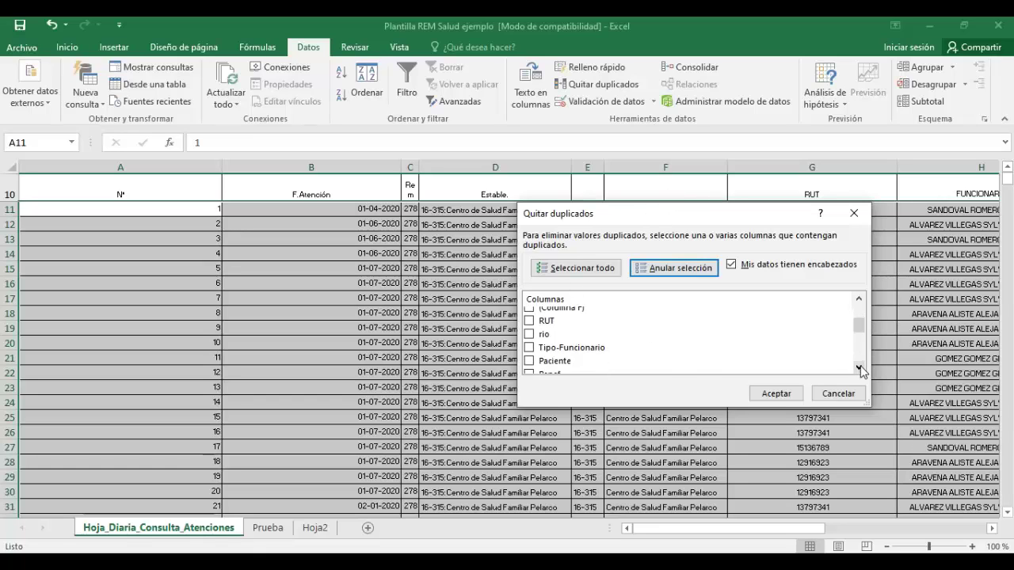
left_click(860, 367)
left_click(860, 367)
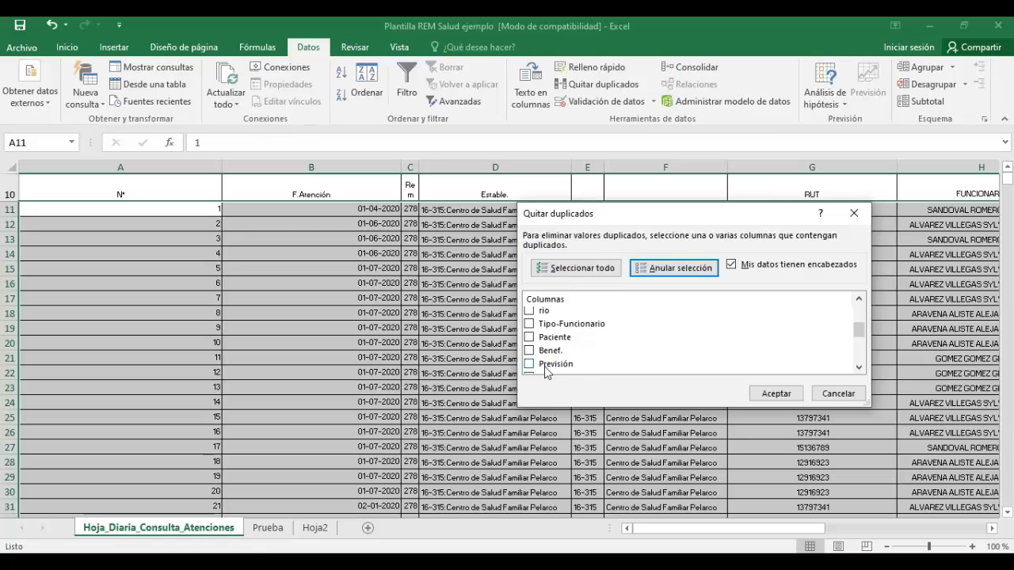
left_click(530, 337)
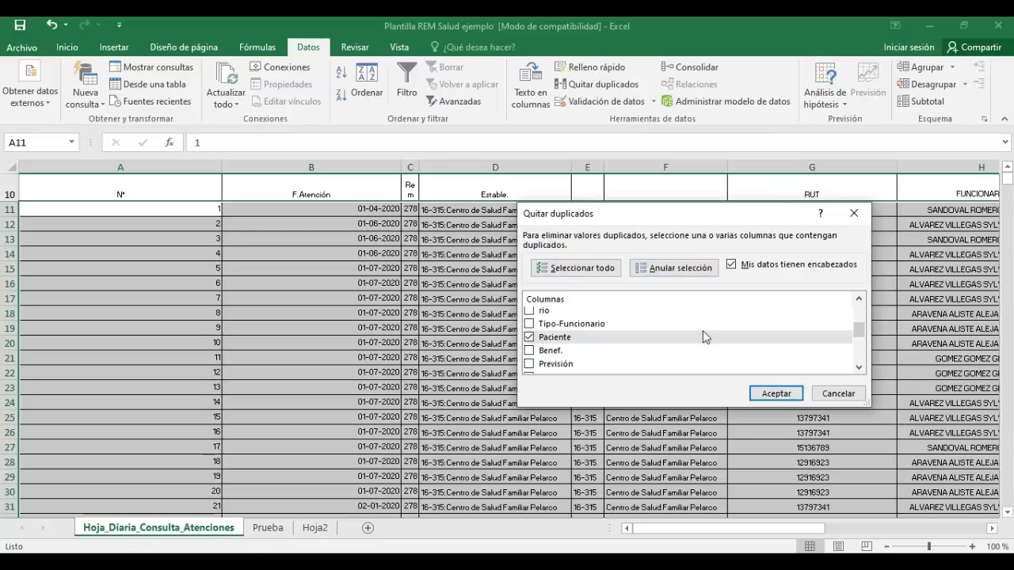
left_click(791, 400)
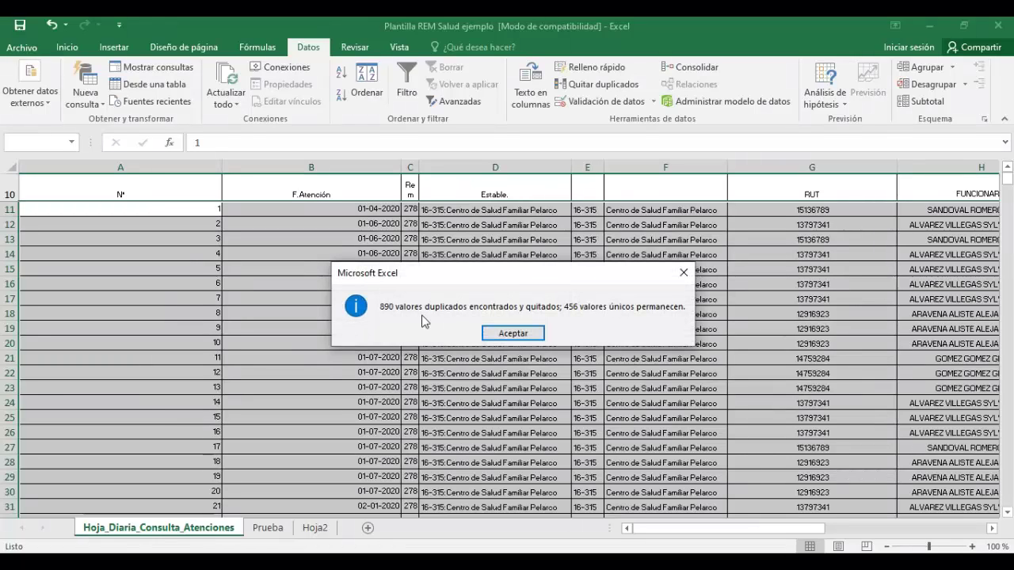
left_click(512, 334)
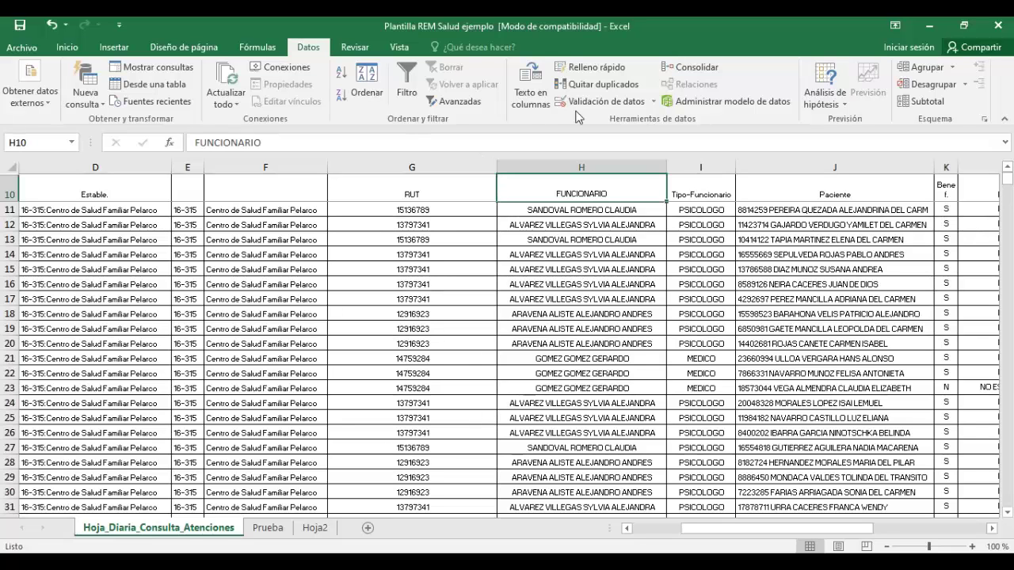
Step: Start Remove Duplicates on the records table again, mark the data as having headers, and clear all column selections
left_click(538, 109)
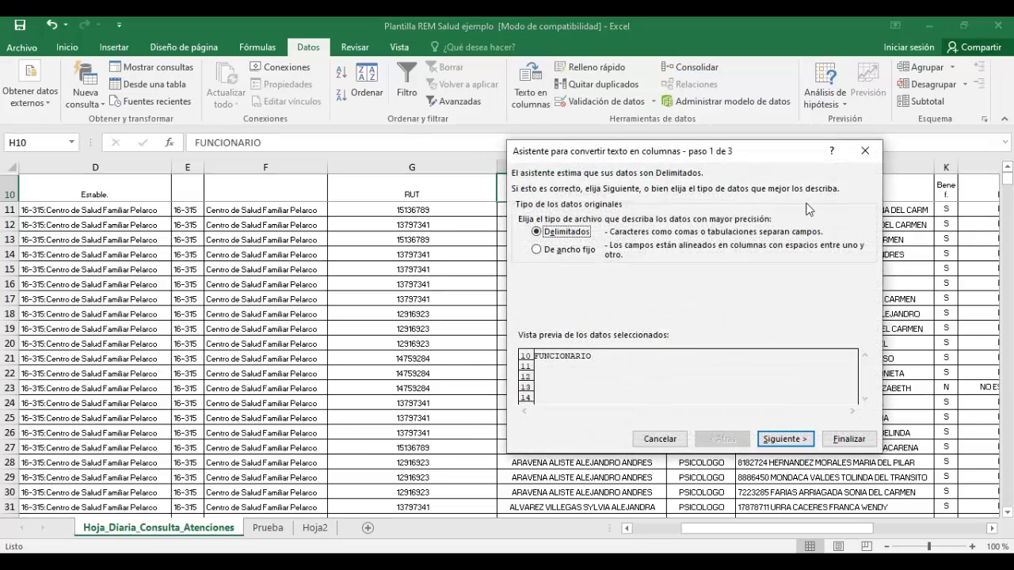
left_click(865, 152)
left_click(602, 84)
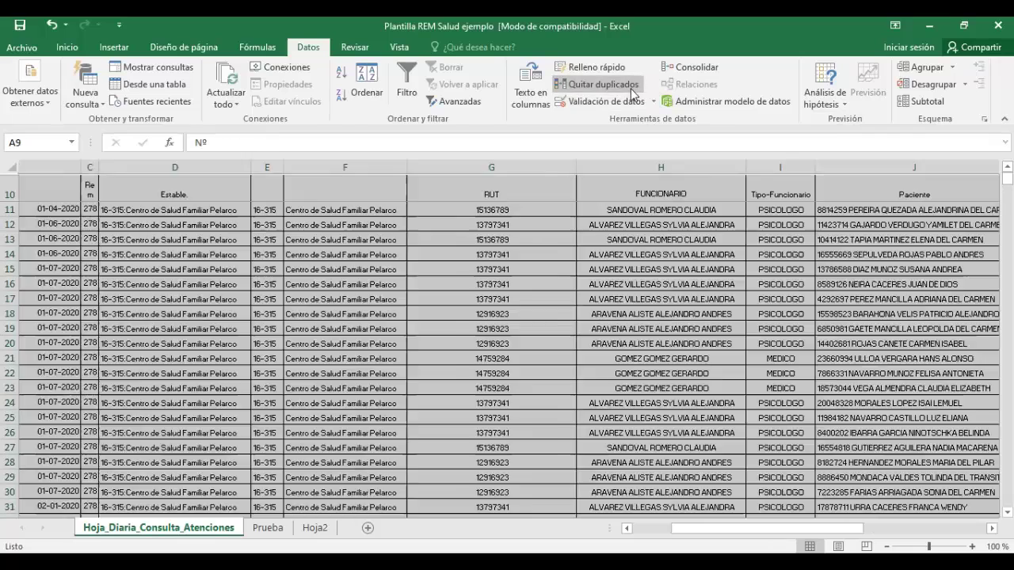
left_click(732, 266)
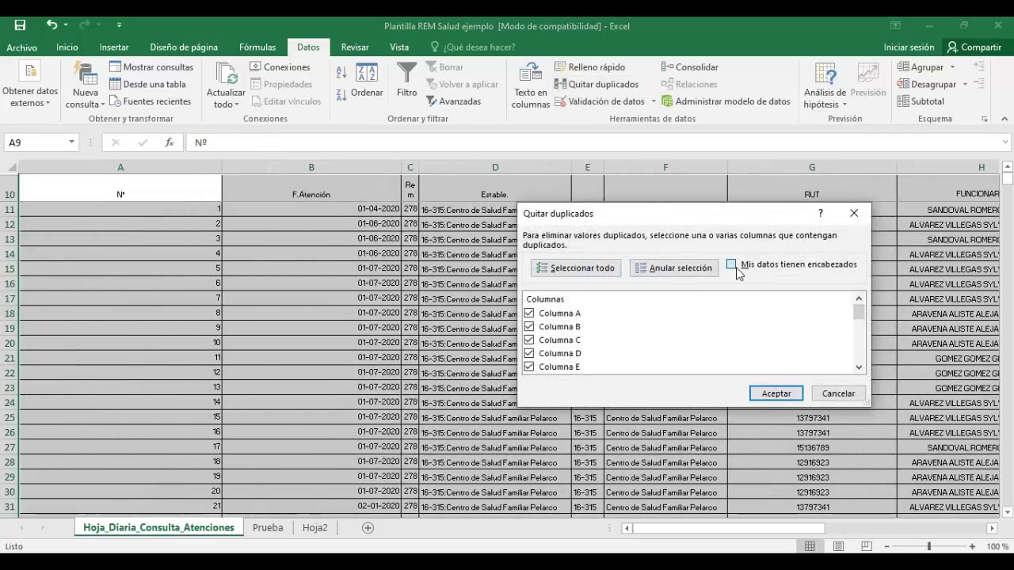
left_click(691, 268)
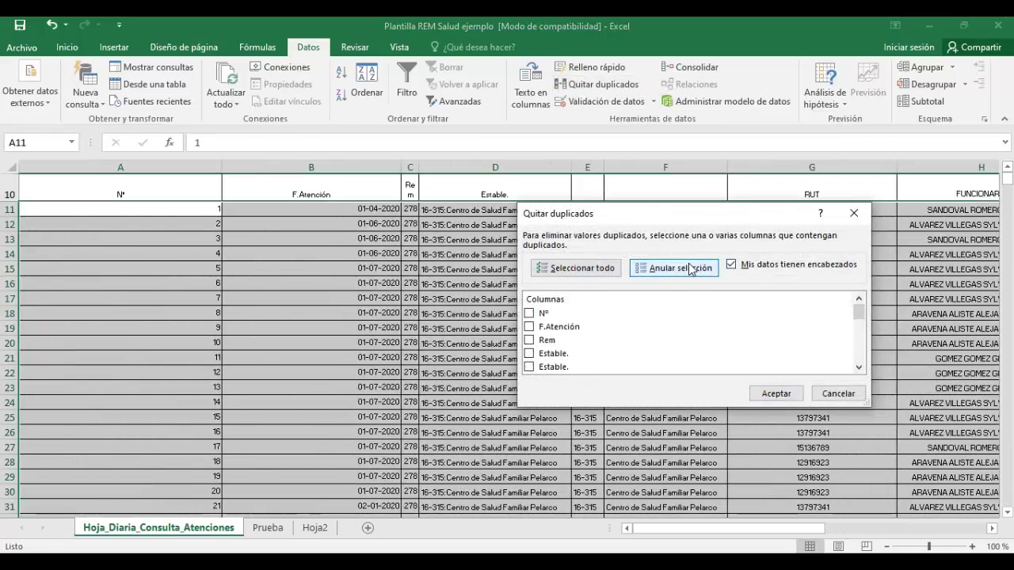
Step: Choose only the staff column listed as "rio" for comparison, remove the duplicate records, and dismiss the summary message
left_click(857, 369)
left_click(857, 369)
left_click(858, 370)
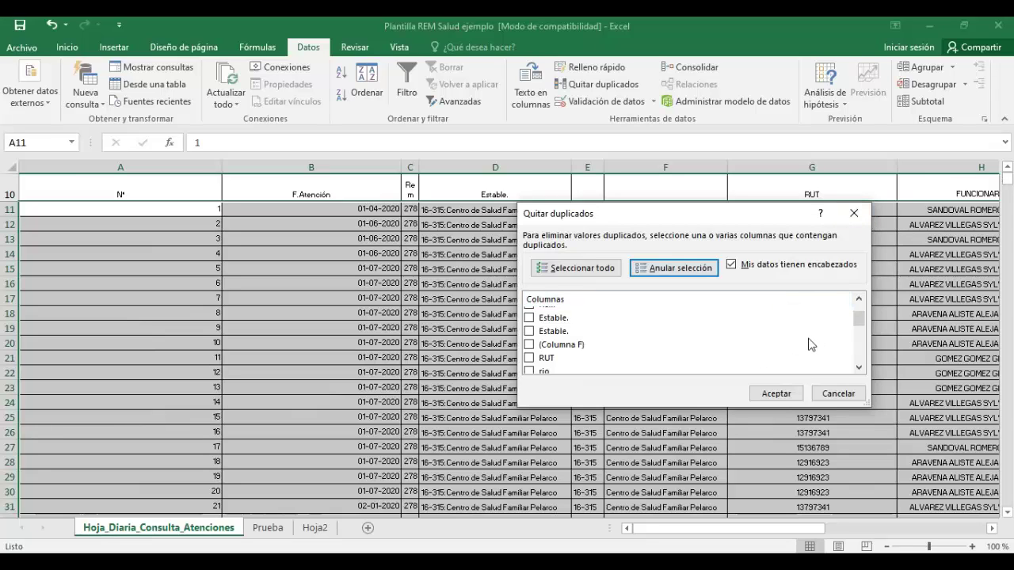
left_click(858, 369)
left_click(859, 369)
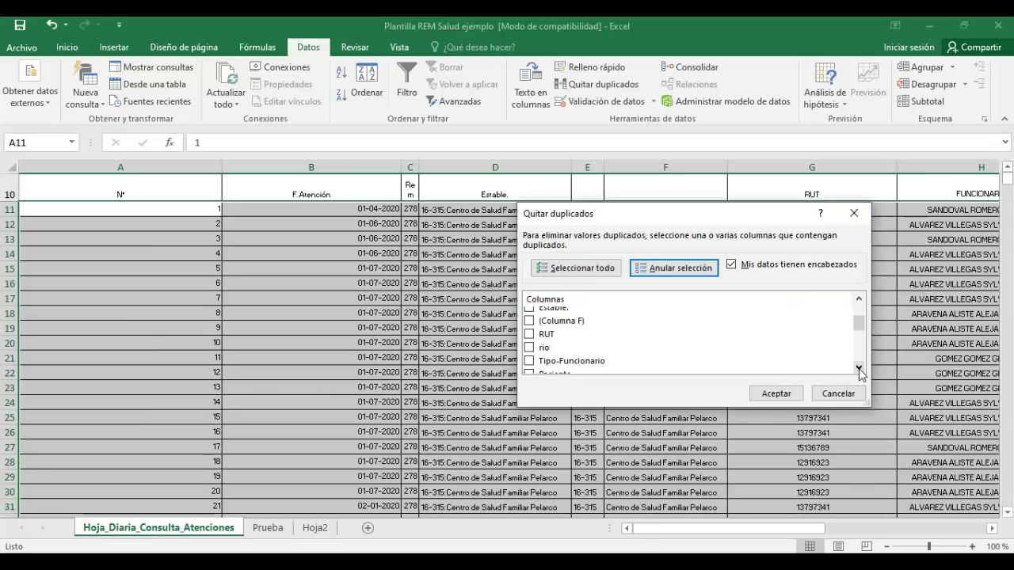
left_click(858, 369)
left_click(859, 369)
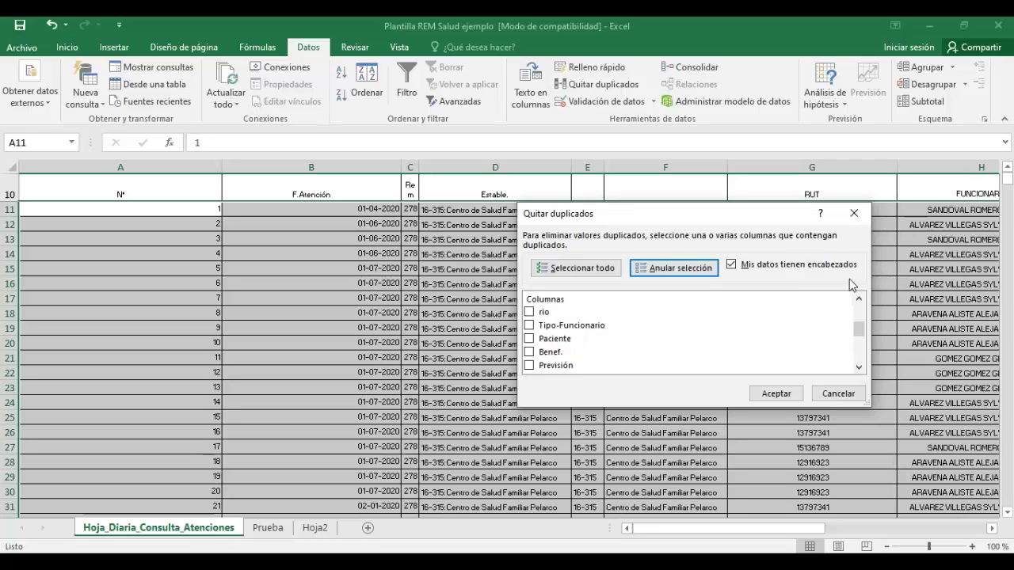
left_click(859, 299)
left_click(859, 299)
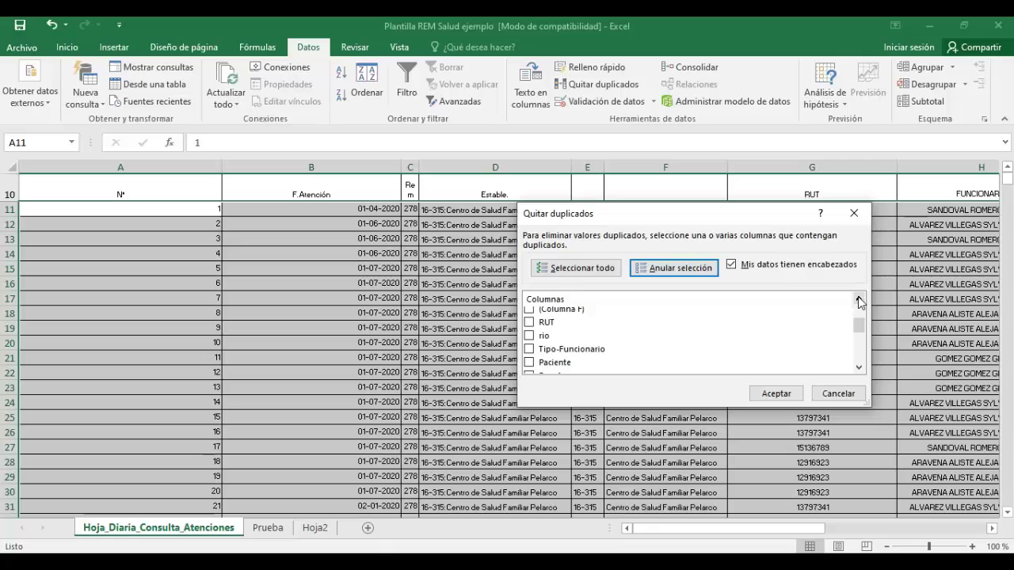
left_click(529, 336)
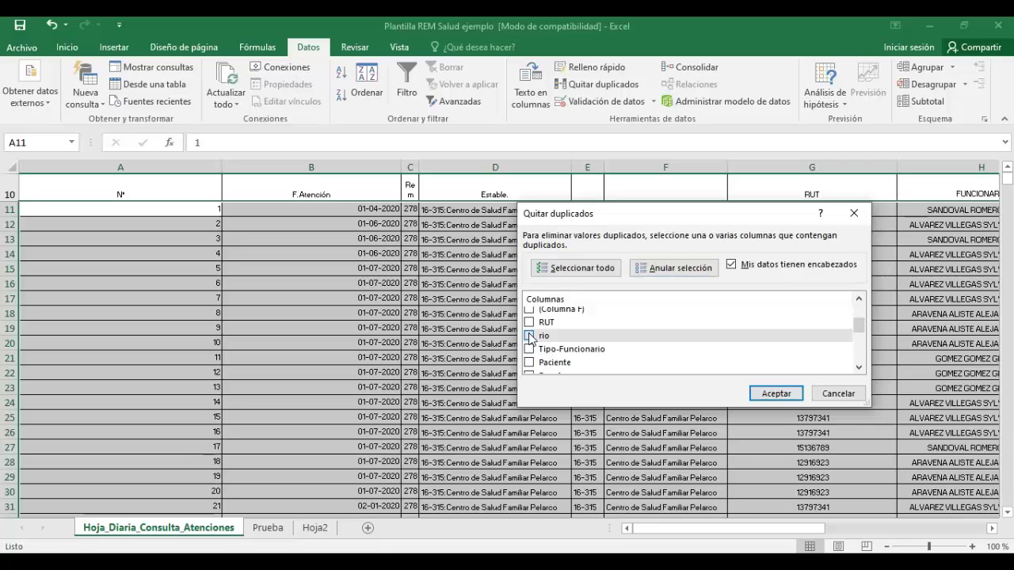
left_click(795, 400)
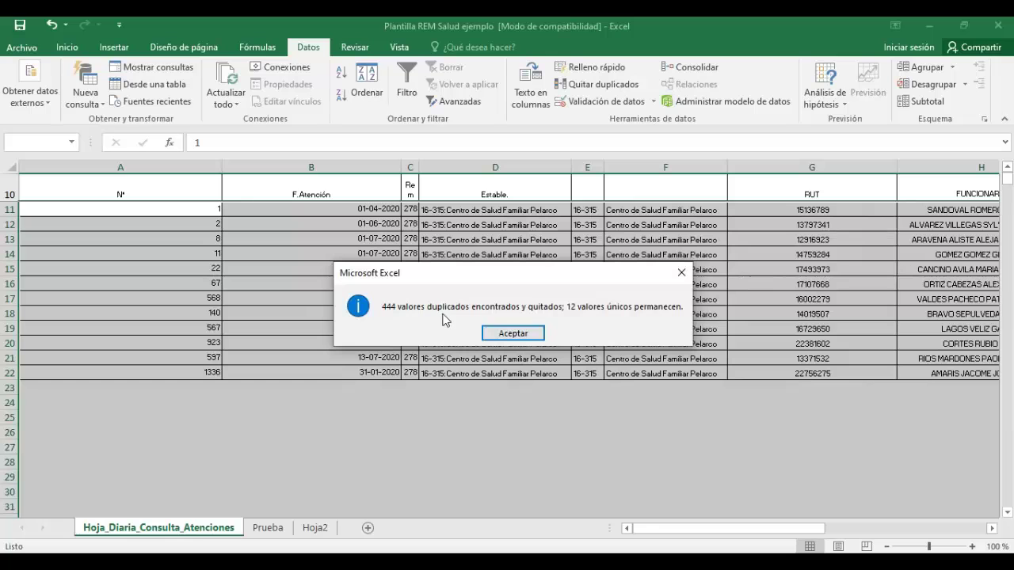
left_click(508, 334)
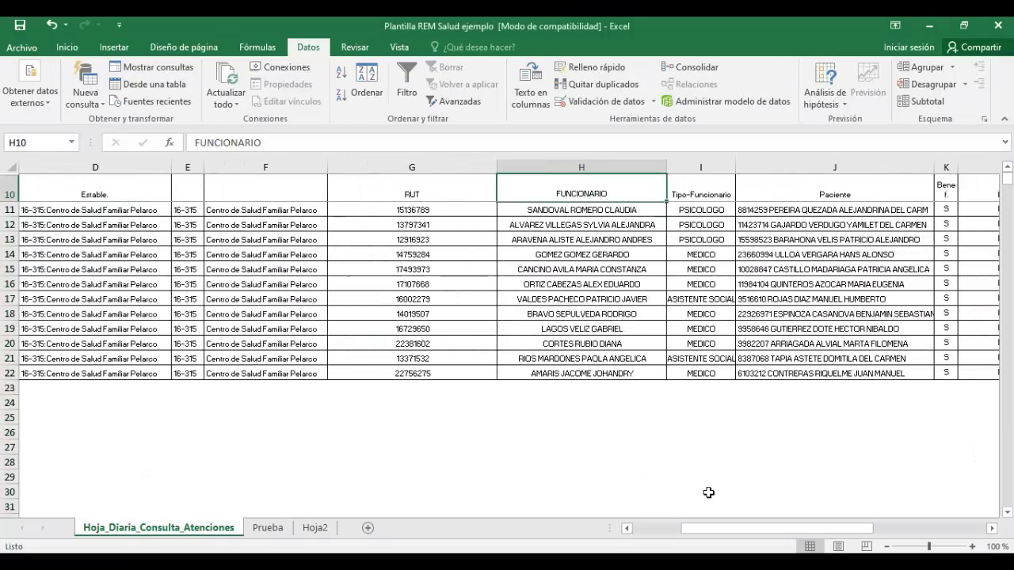
Step: Review the remaining staff entries in the FUNCIONARIO column one by one, from H11 to H22
left_click(583, 211)
key("Down")
key("Down")
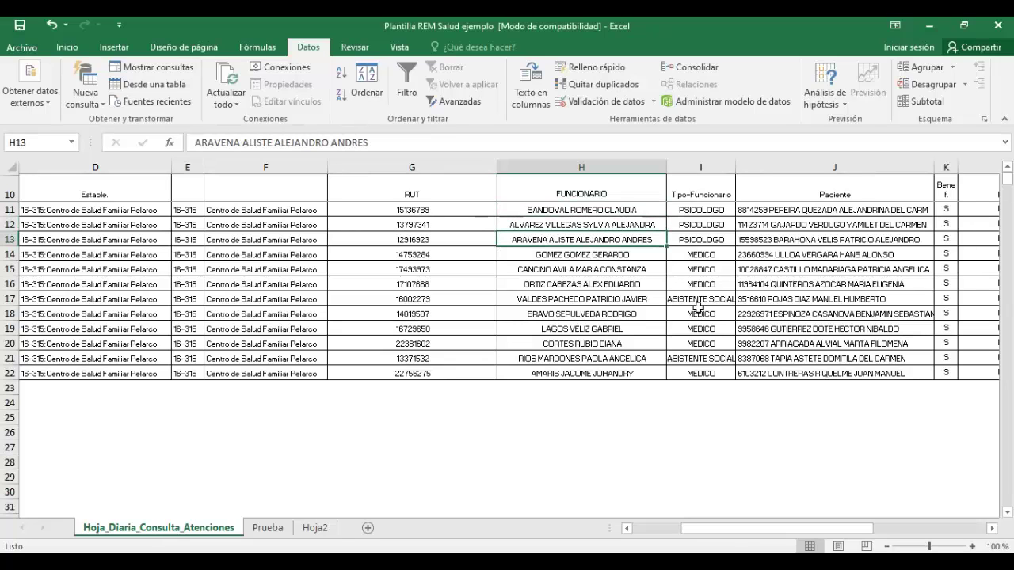
key("Down")
key("Down")
key("Down")
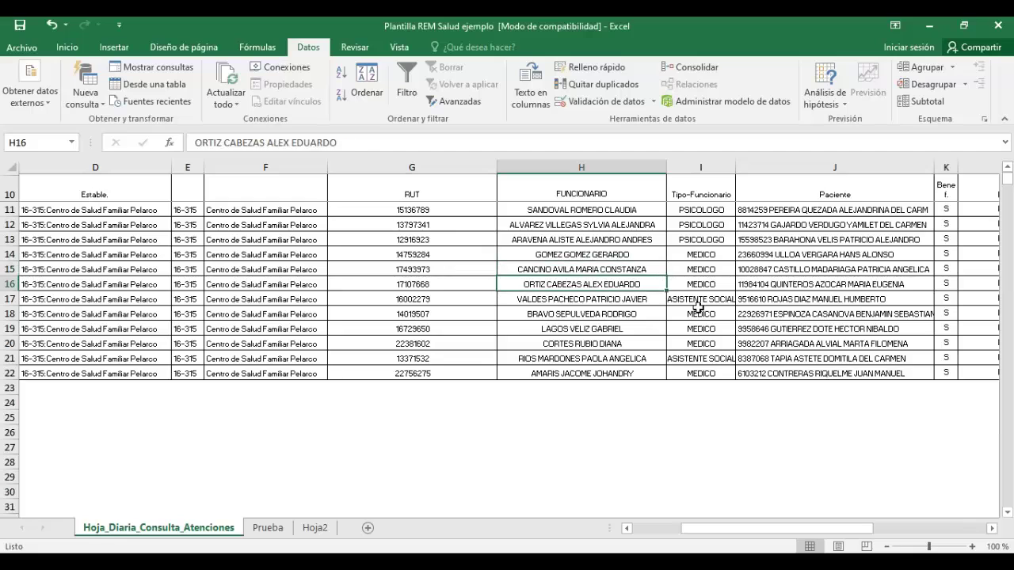
key("Down")
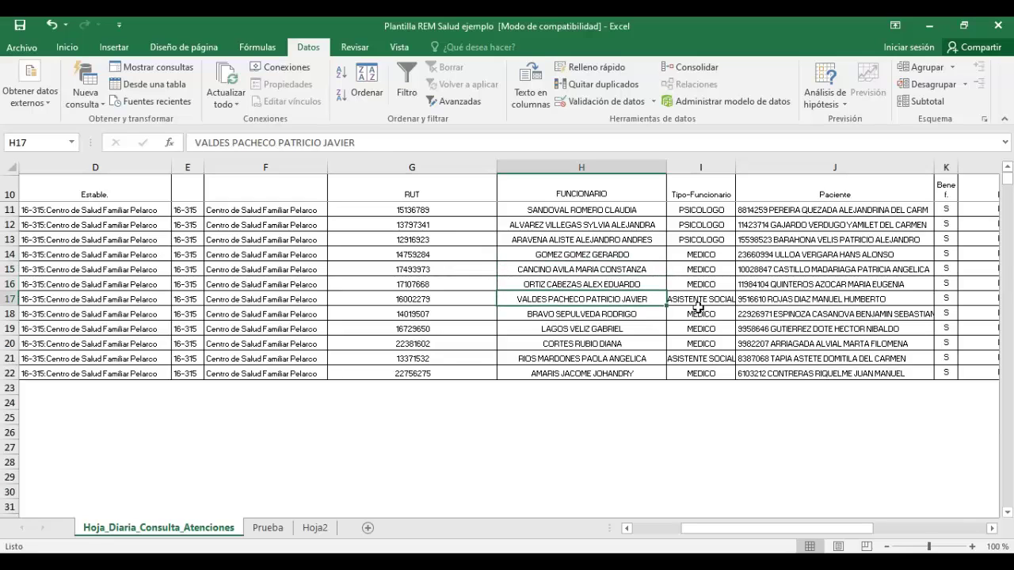
key("Down")
key("Down")
key("Down")
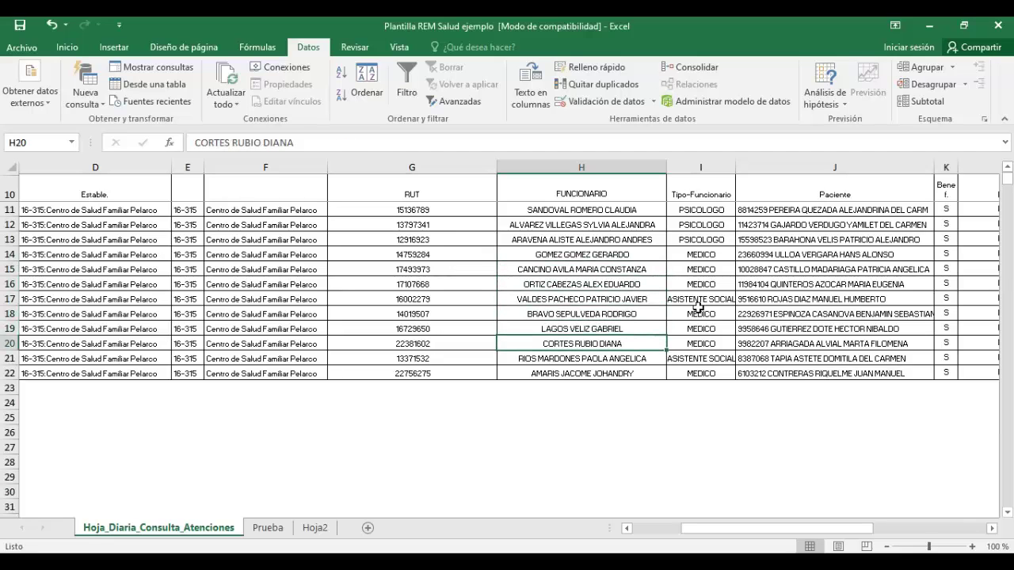
key("Down")
key("Down")
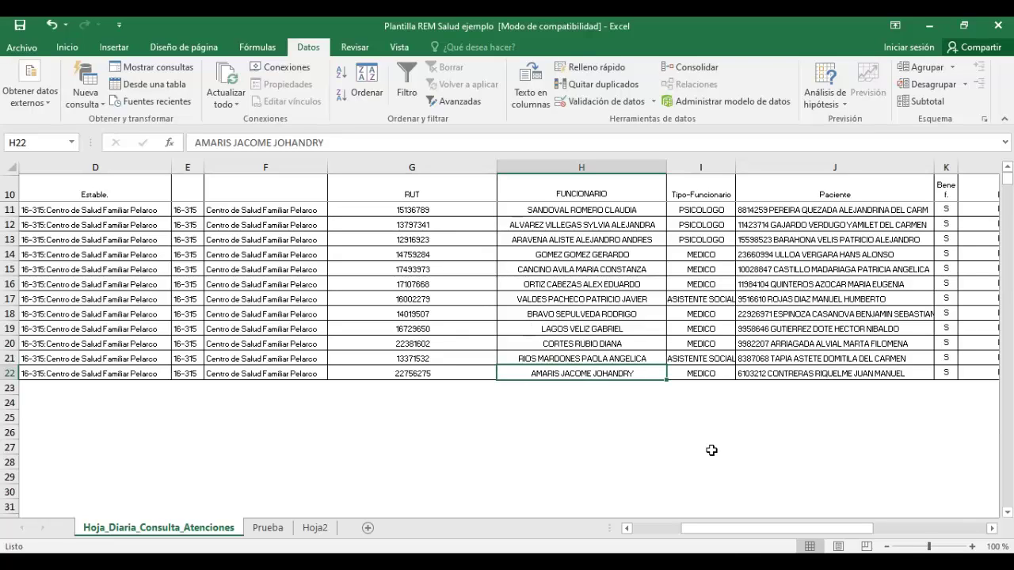
Step: Select the ages in years in N11:N22 to examine their average, count, minimum, maximum and sum
left_click_drag(723, 529, 674, 529)
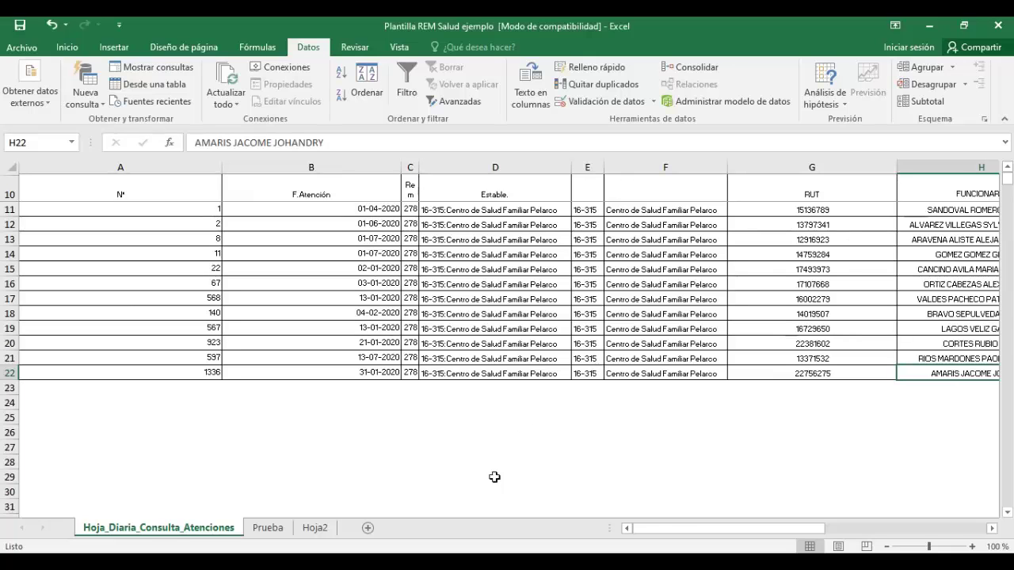
left_click_drag(678, 528, 842, 530)
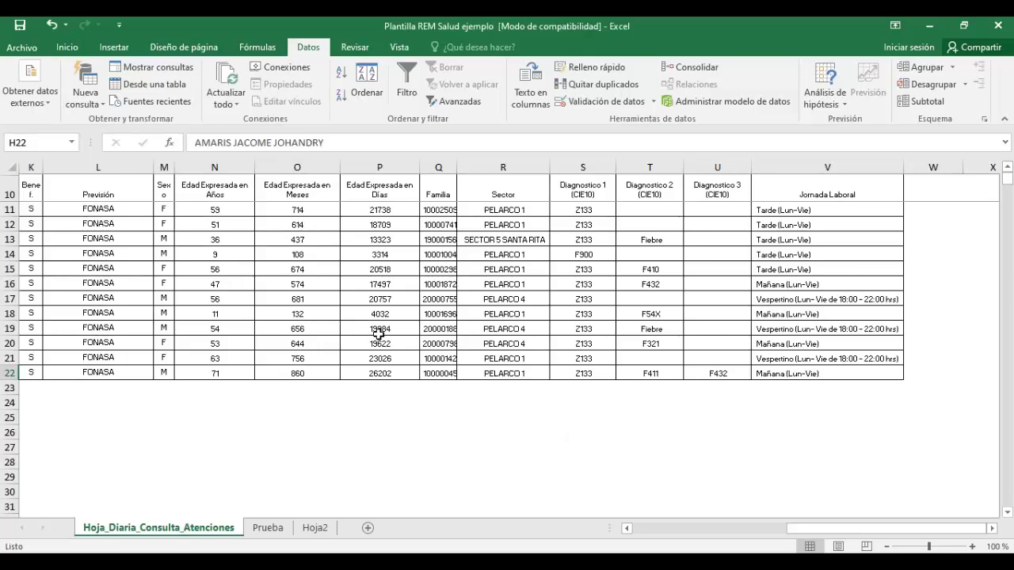
left_click(226, 214)
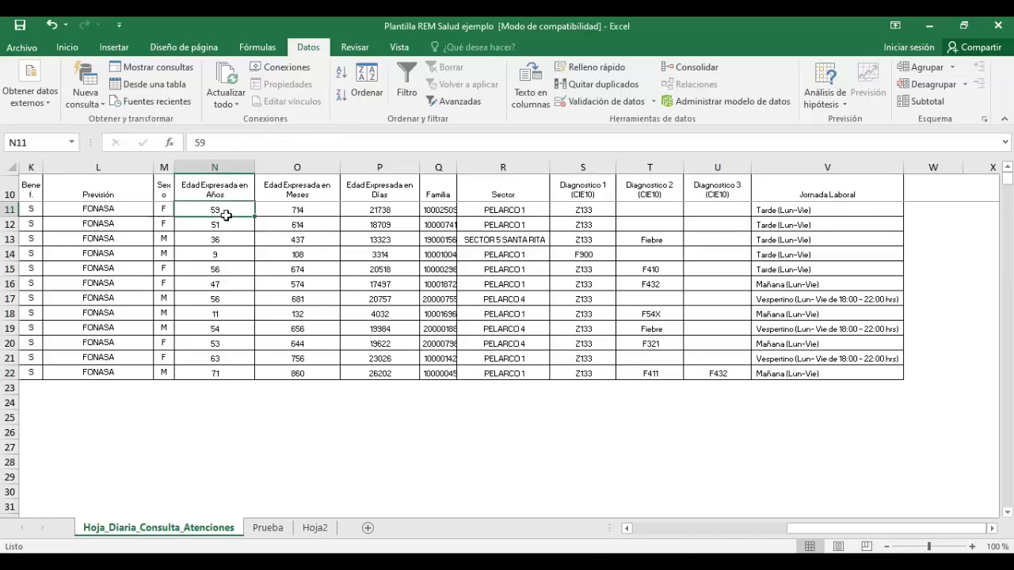
left_click_drag(227, 225, 226, 375)
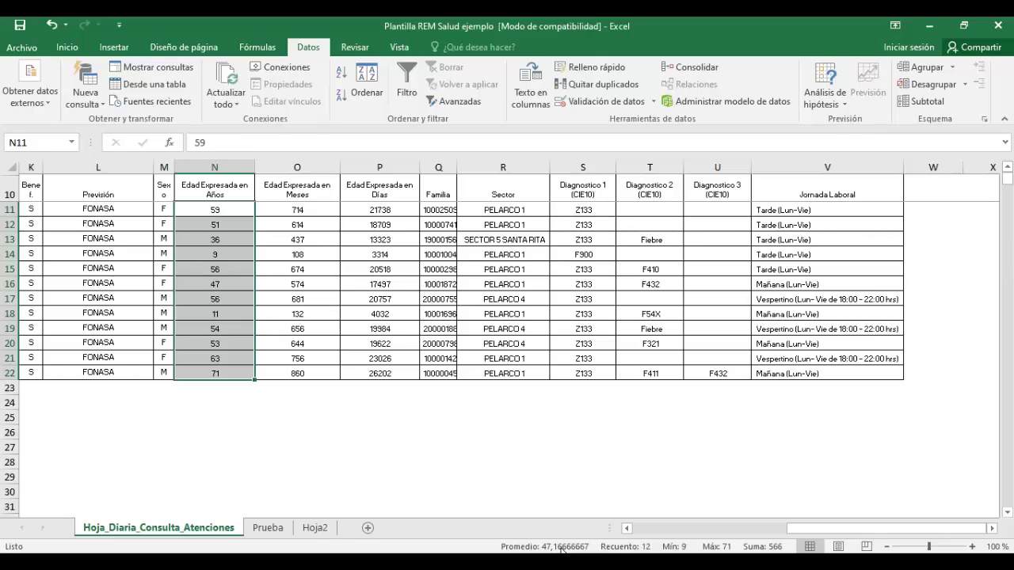
Step: Select the Paciente entries in J11:J22 to check their count, and look over the adjoining columns
left_click_drag(818, 524, 773, 528)
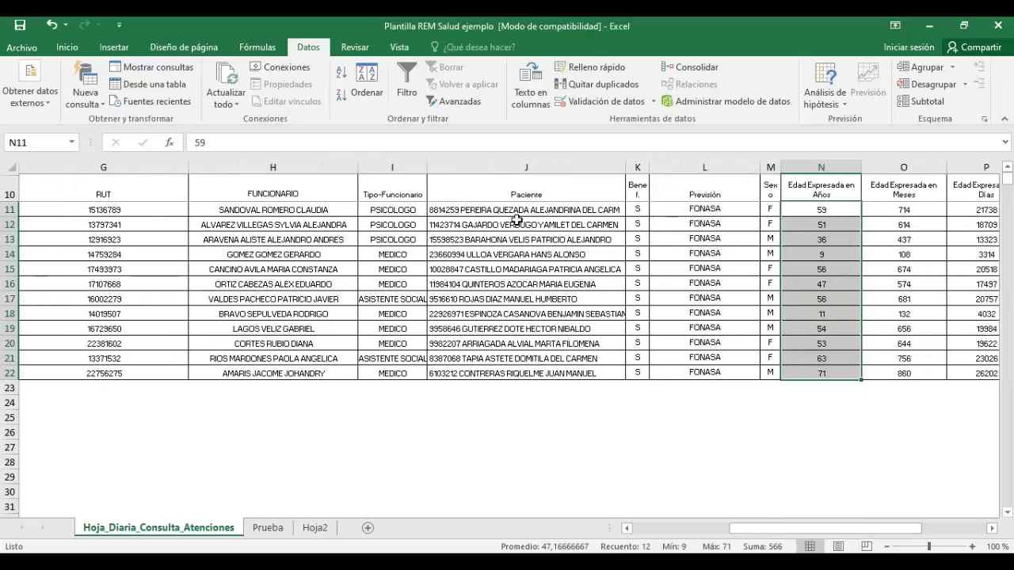
left_click_drag(515, 214, 520, 374)
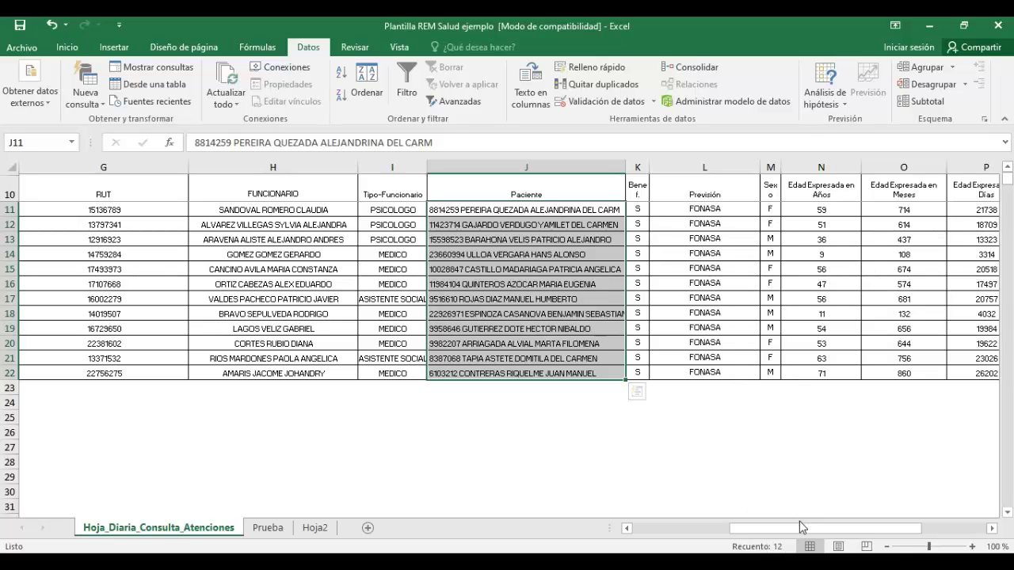
left_click_drag(796, 526, 846, 529)
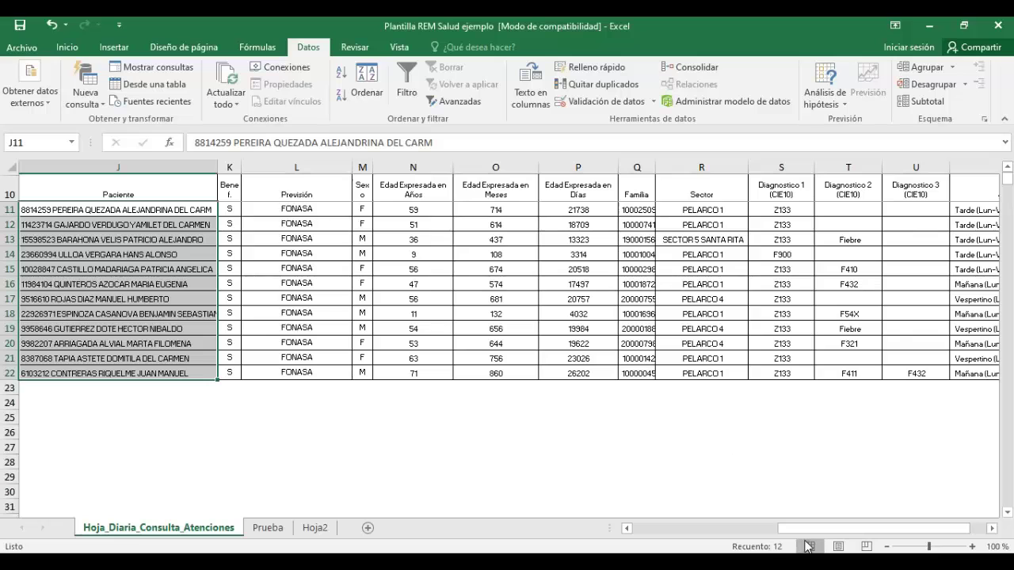
mouse_move(810, 529)
left_mouse_down()
mouse_move(837, 529)
mouse_move(802, 532)
left_mouse_up()
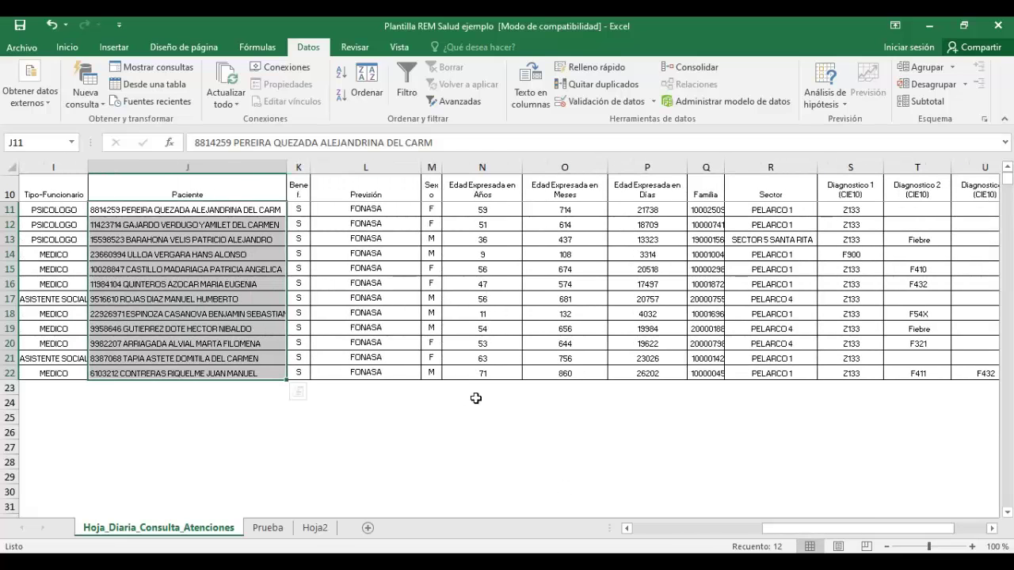
Step: Use AutoSum in cell N24 to total the ages in years with =SUMA(N11:N23)
left_click(491, 401)
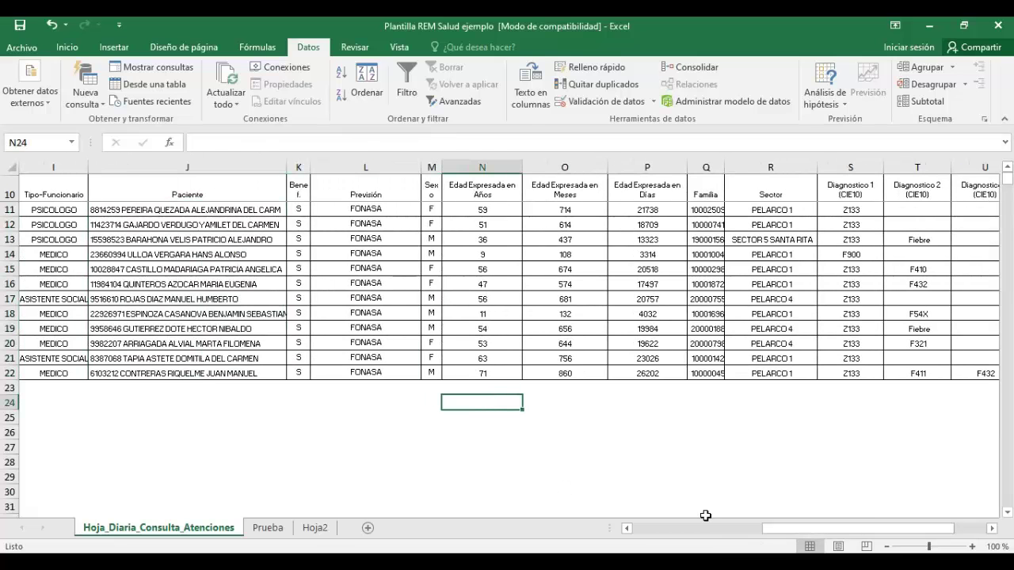
left_click(65, 49)
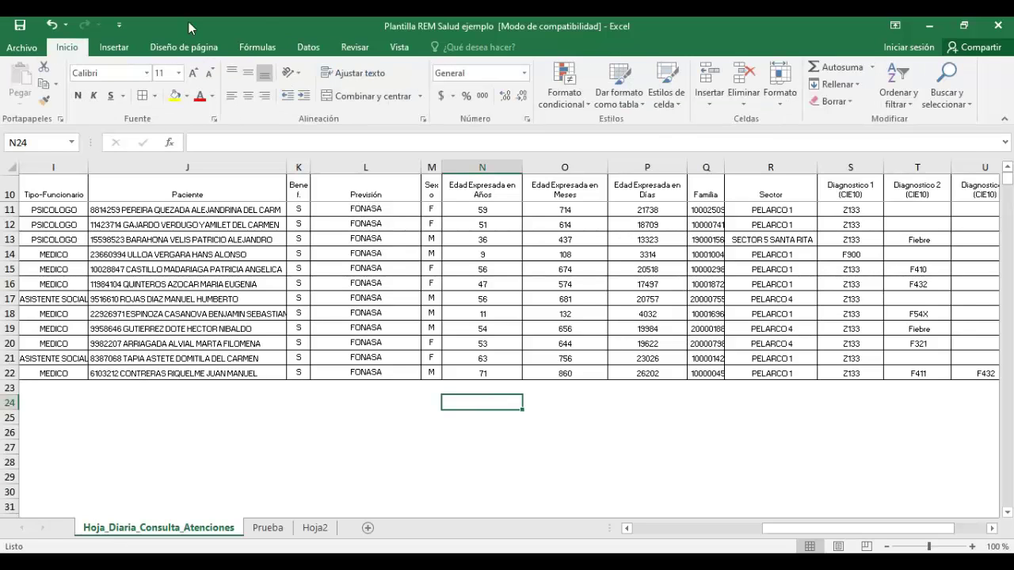
left_click(834, 72)
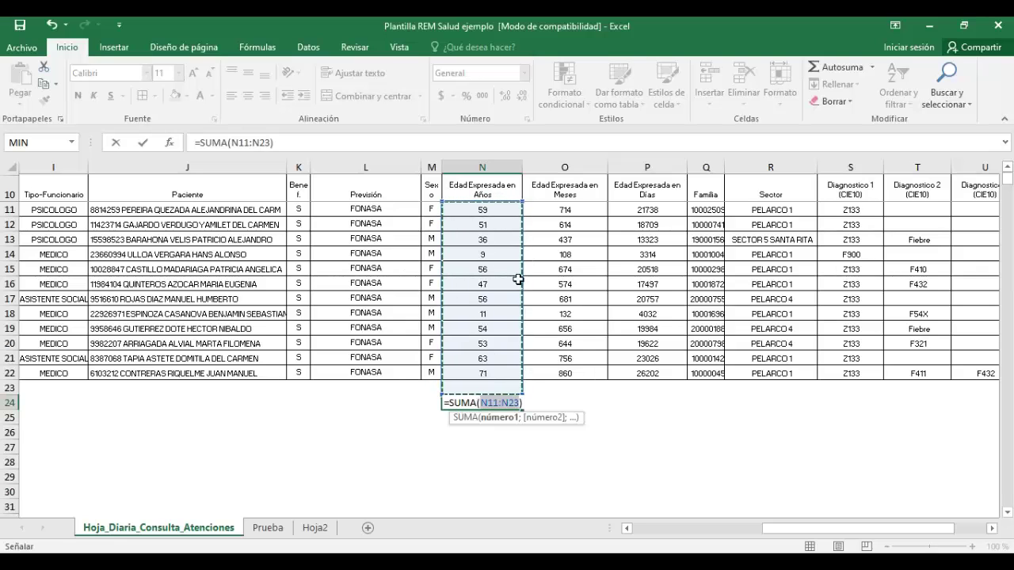
key("Return")
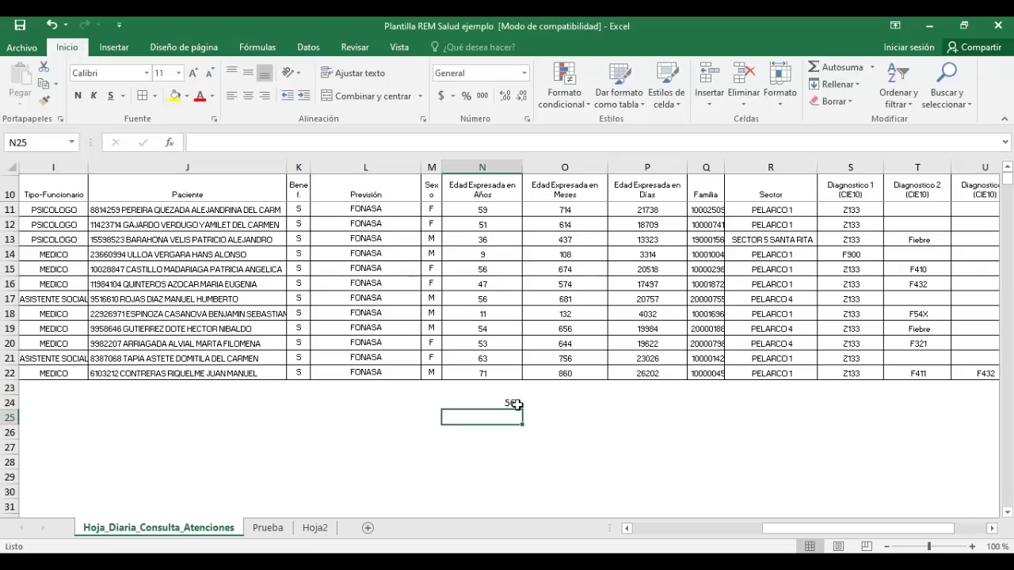
Step: Compare the total formula in N24 with the quick sum shown for the selected ages N11:N22
left_click(515, 404)
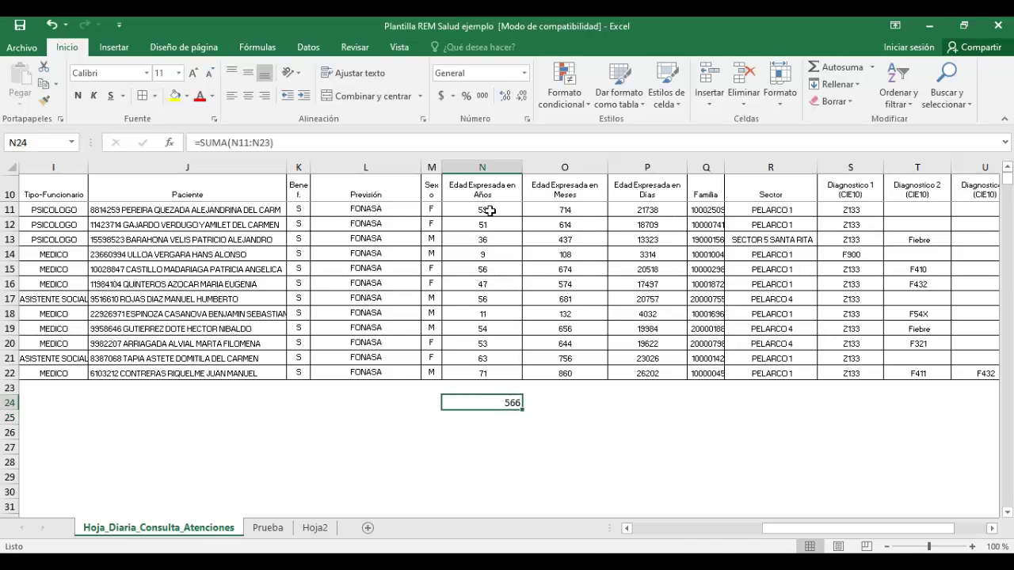
left_click_drag(489, 210, 489, 224)
left_click_drag(496, 269, 507, 378)
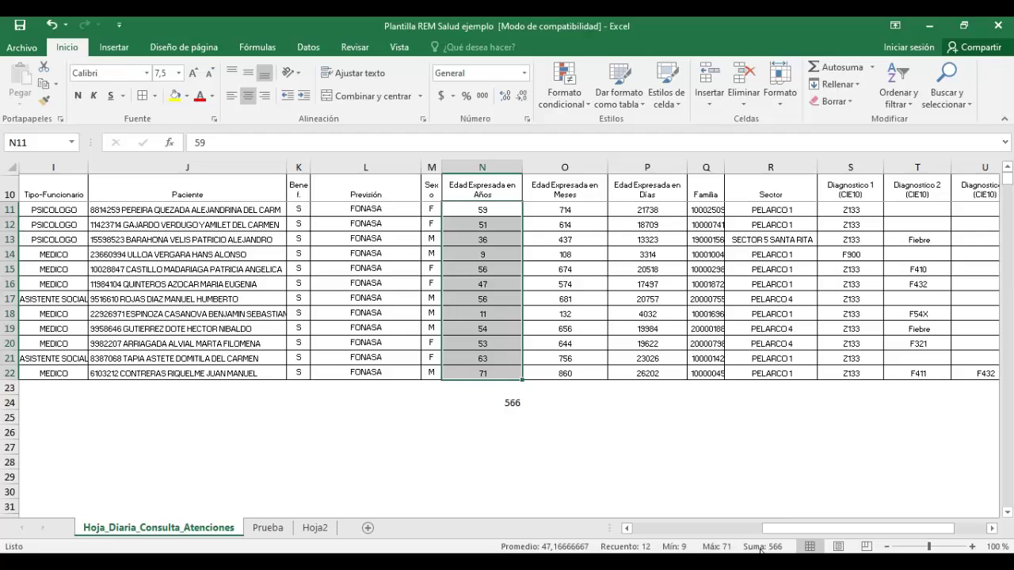
left_click(497, 410)
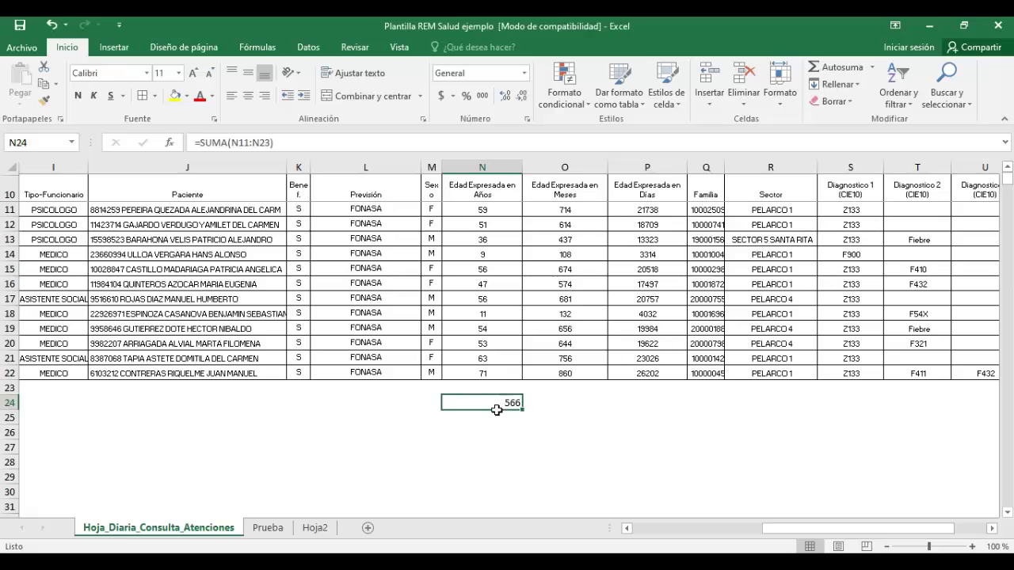
Step: Open Insert Function for cell N26, search for "max", and cancel without inserting a function
left_click(471, 437)
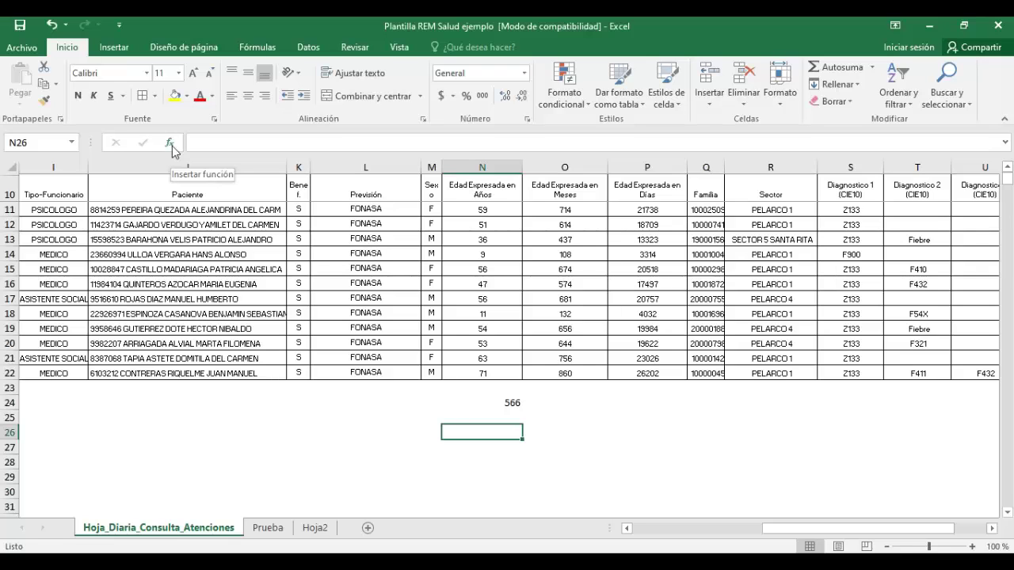
left_click(170, 144)
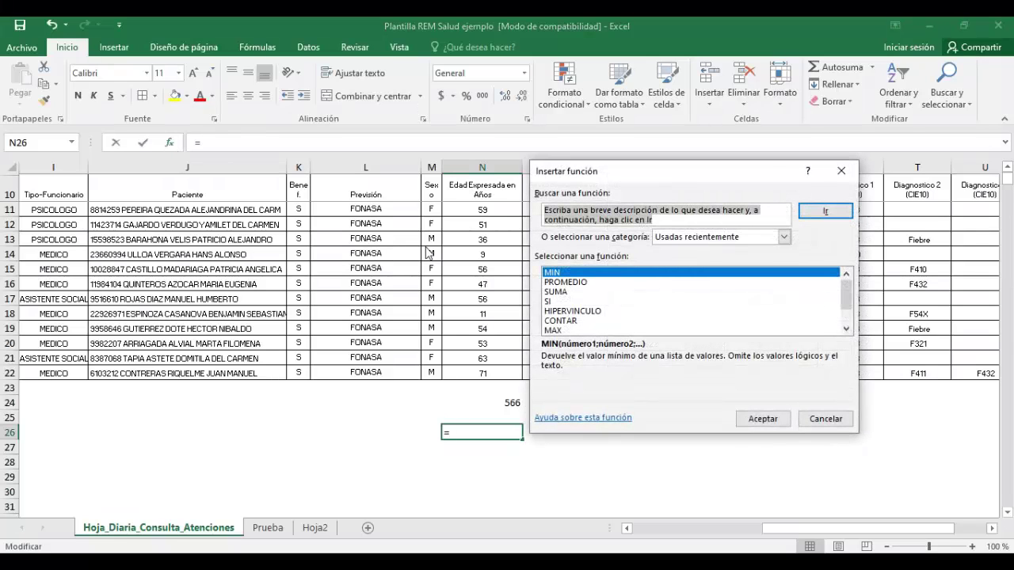
left_click_drag(624, 178, 456, 218)
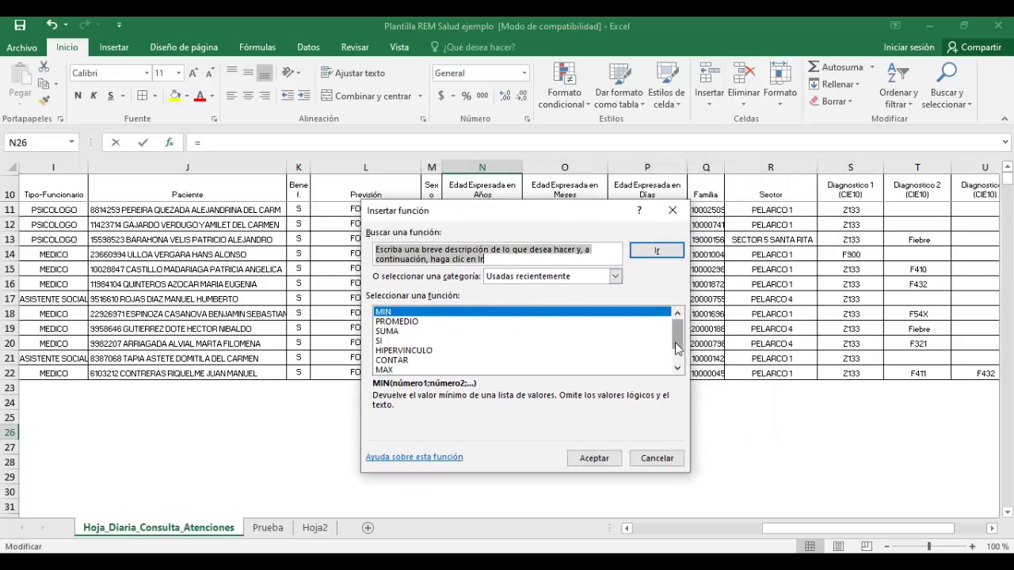
scroll(679, 356, "down", 1)
scroll(680, 372, "up", 1)
left_click_drag(499, 263, 374, 249)
key("Delete")
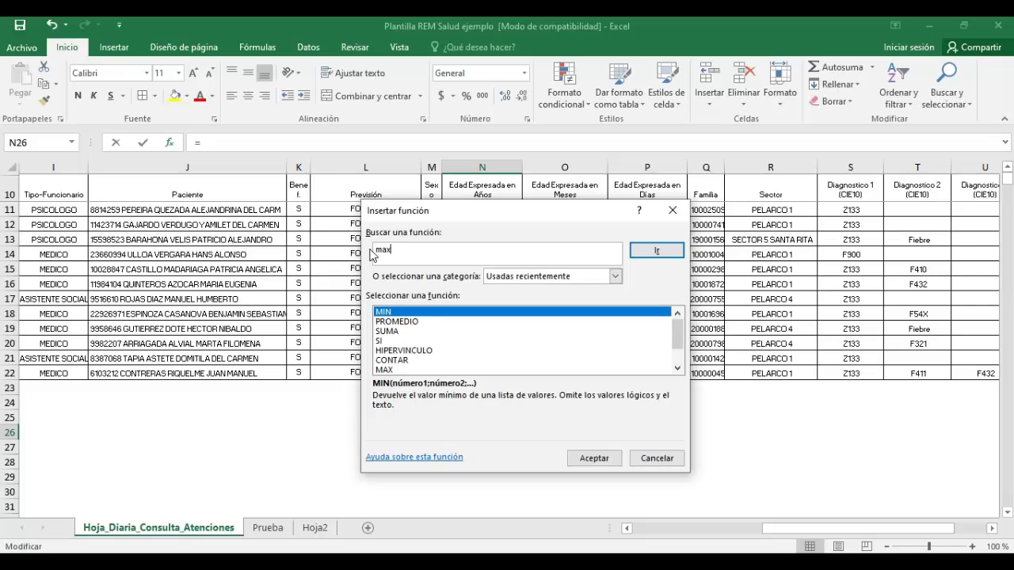
left_click(657, 251)
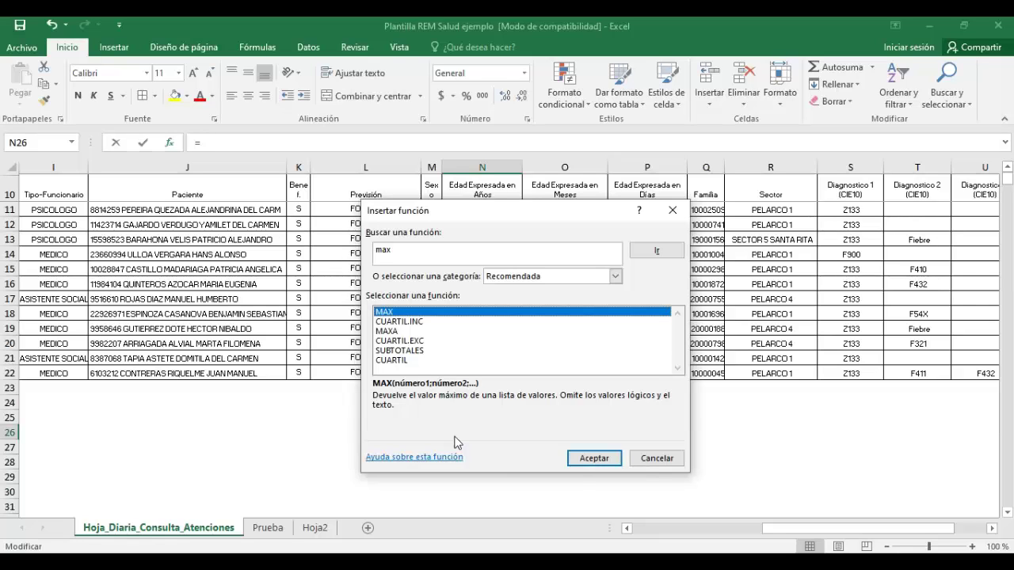
left_click(658, 459)
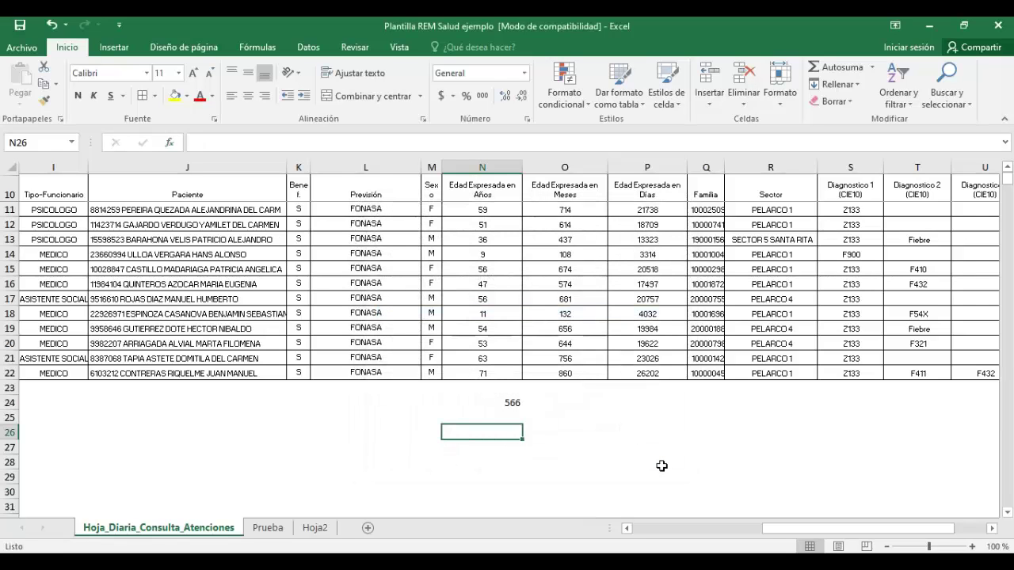